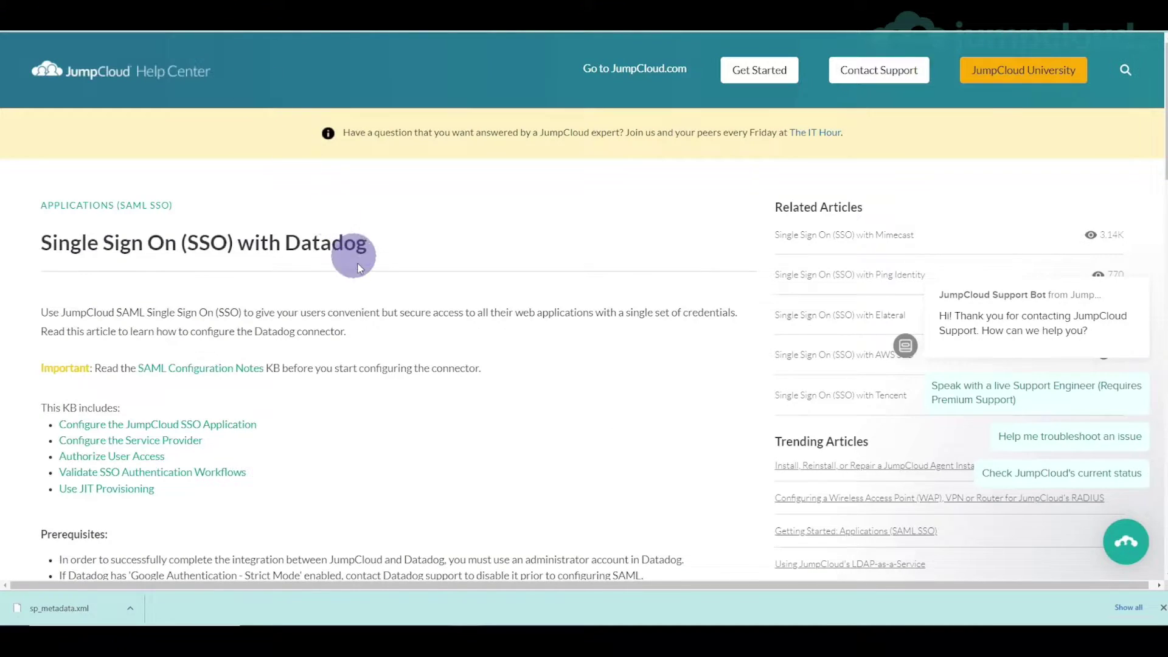
- Scroll the Datadog SSO article's related and trending article lists, then close the support chat popup
scroll(359, 264, down, 3)
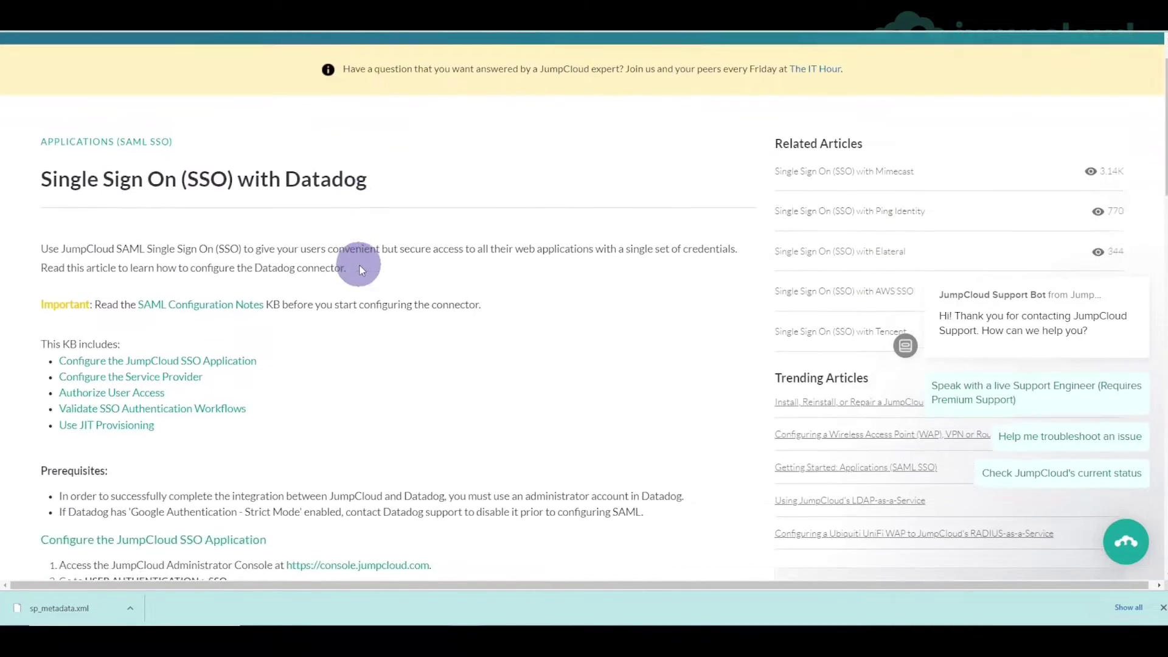
scroll(359, 265, up, 3)
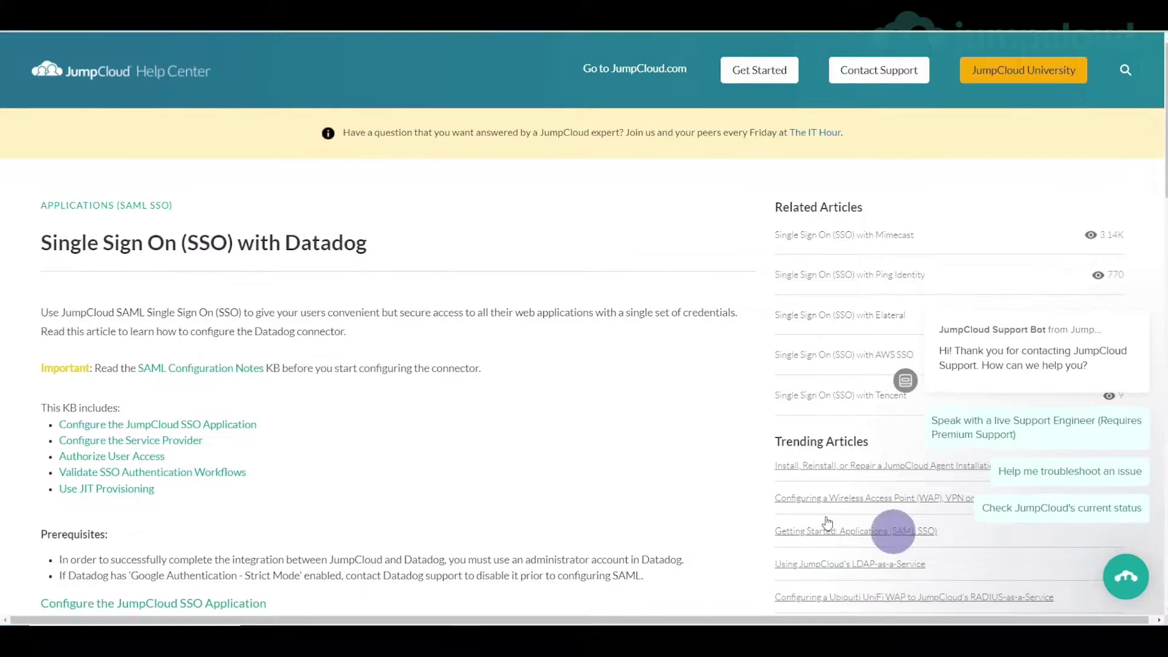
scroll(442, 324, down, 5)
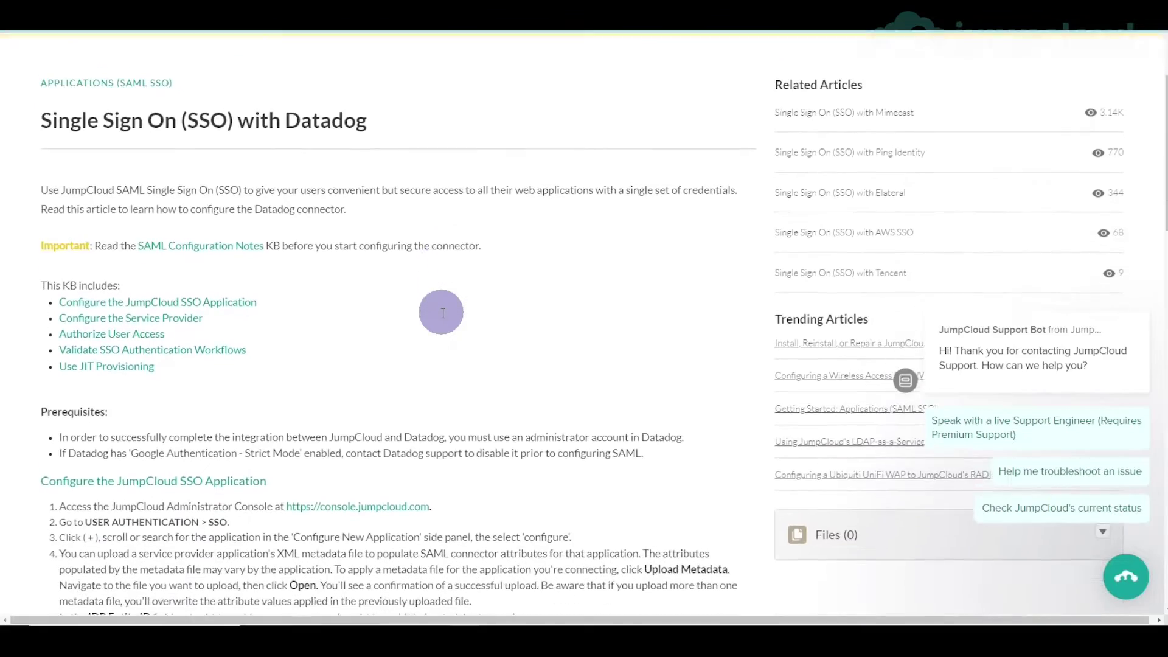
scroll(443, 314, down, 3)
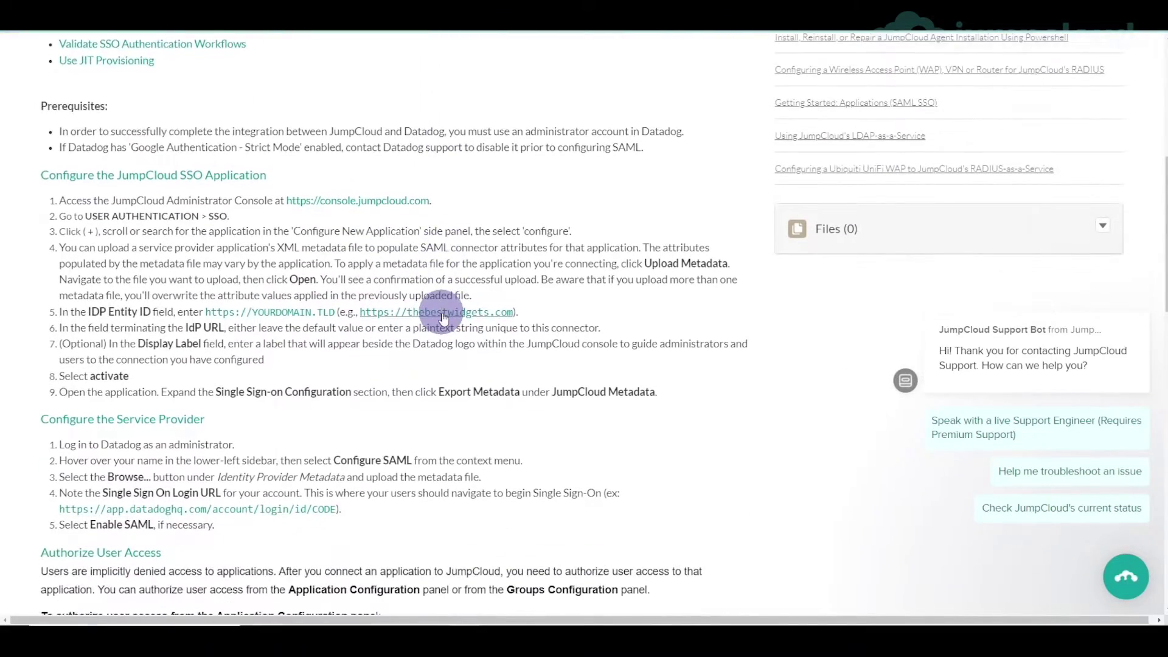
scroll(443, 317, down, 8)
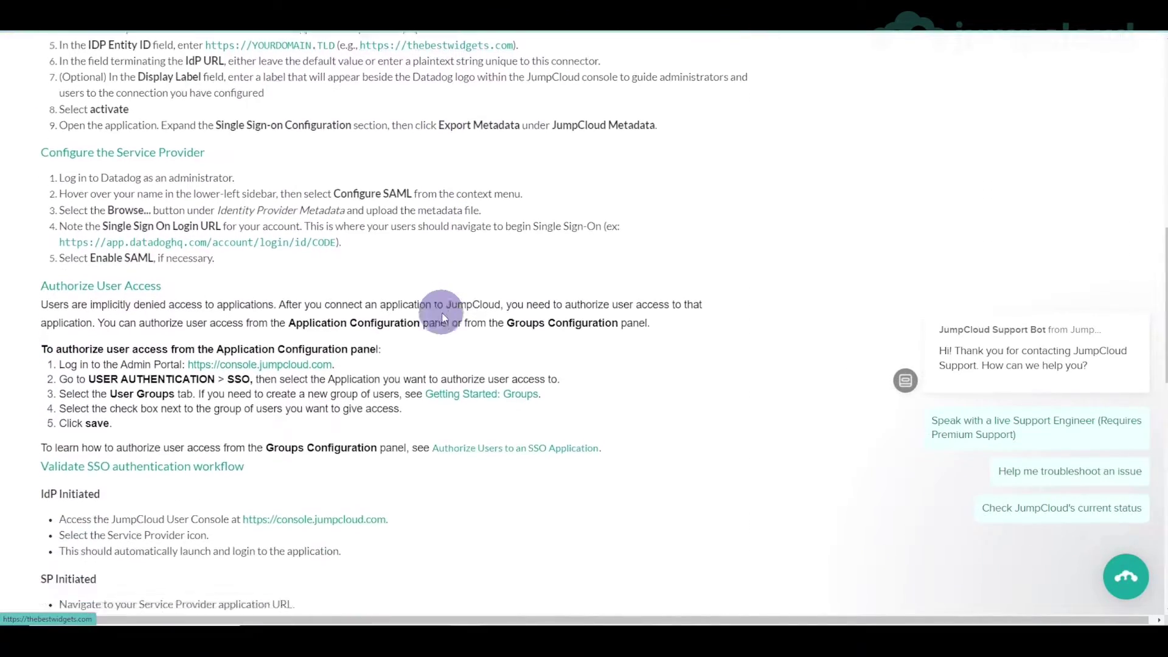
scroll(442, 313, down, 6)
scroll(442, 313, up, 20)
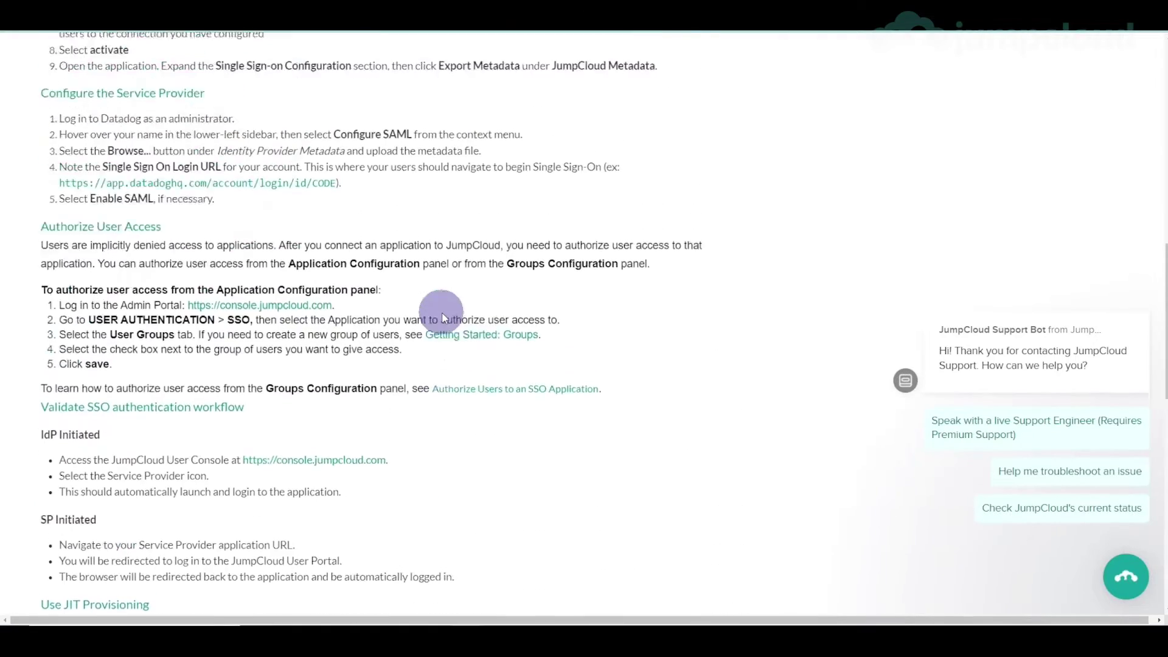
scroll(442, 312, up, 3)
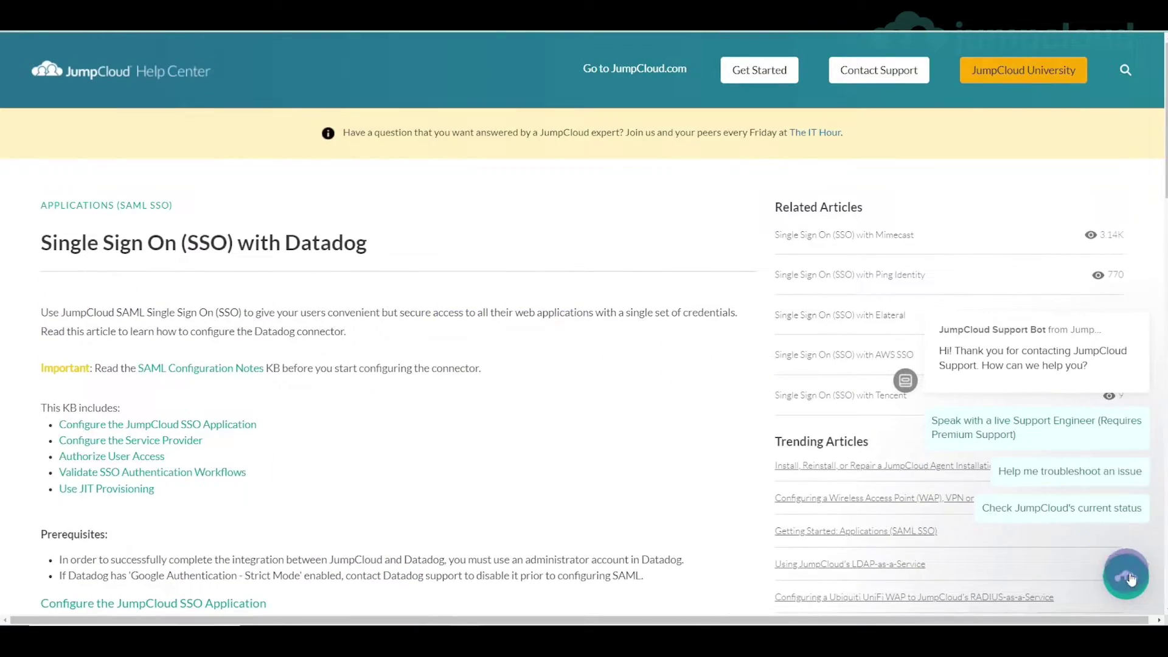
click(1136, 292)
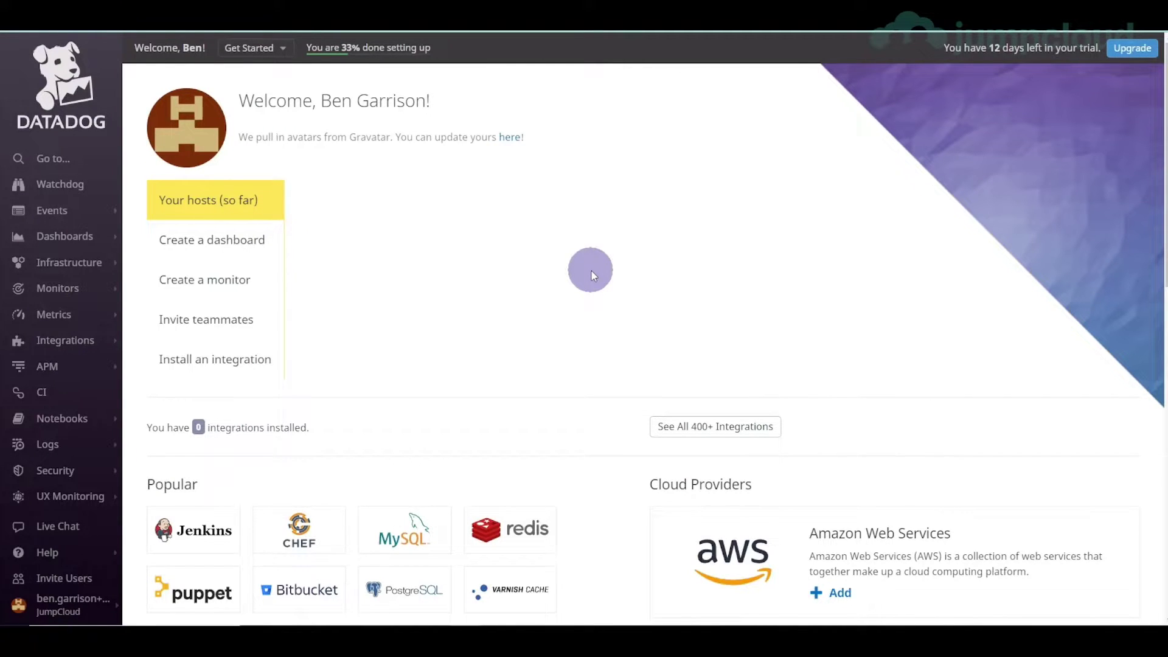
- Go to Datadog Login Methods via quick search 'logi', check SAML's default setting, and open SAML configuration
key(ctrl+k)
text(logi)
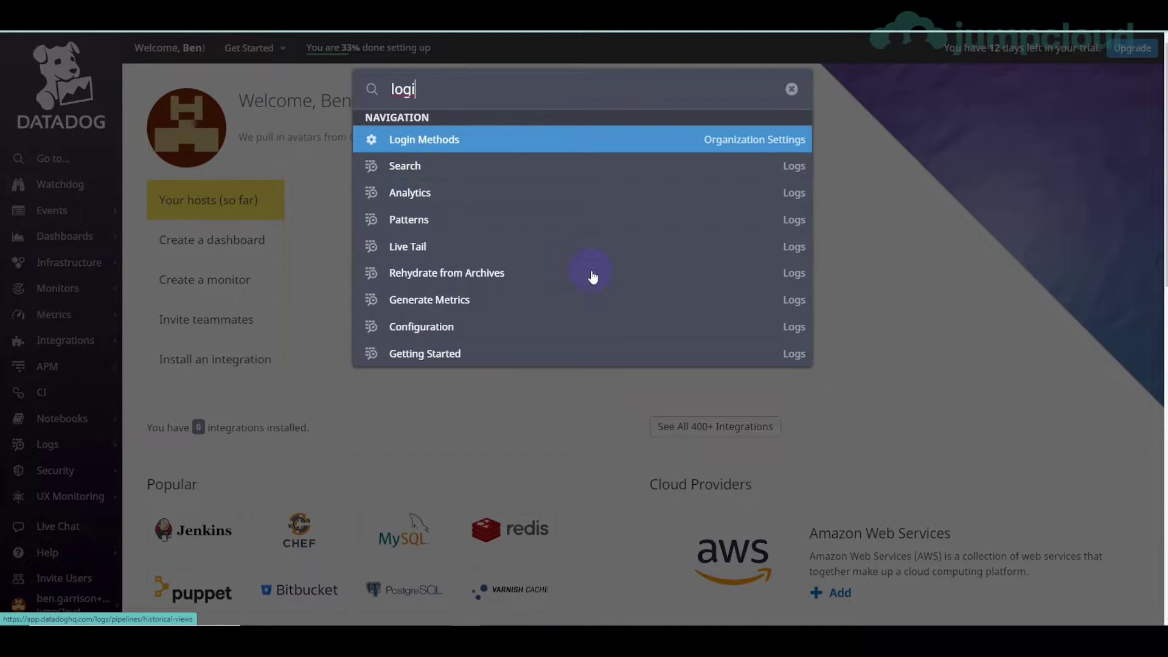
key(Return)
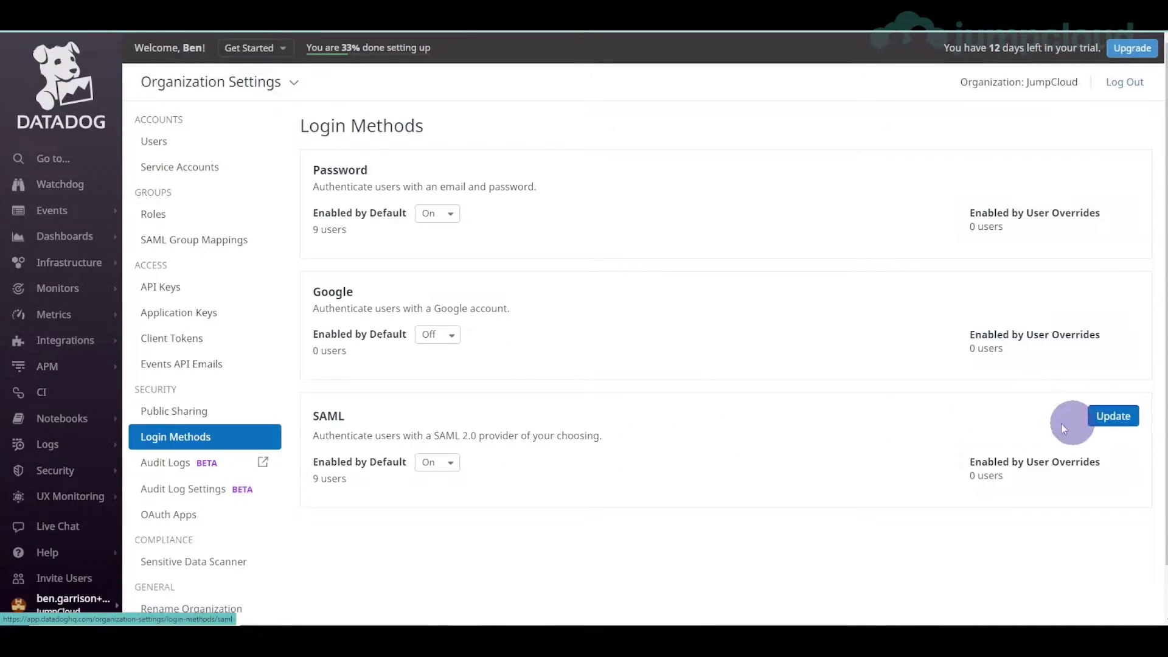
click(436, 463)
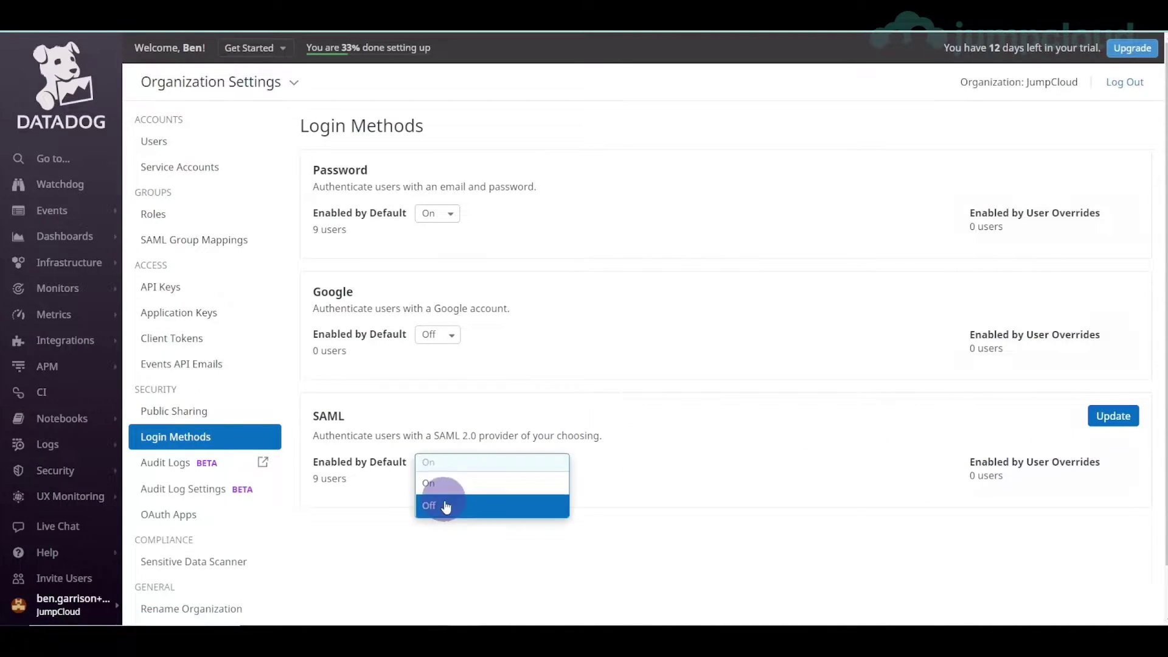
click(1102, 417)
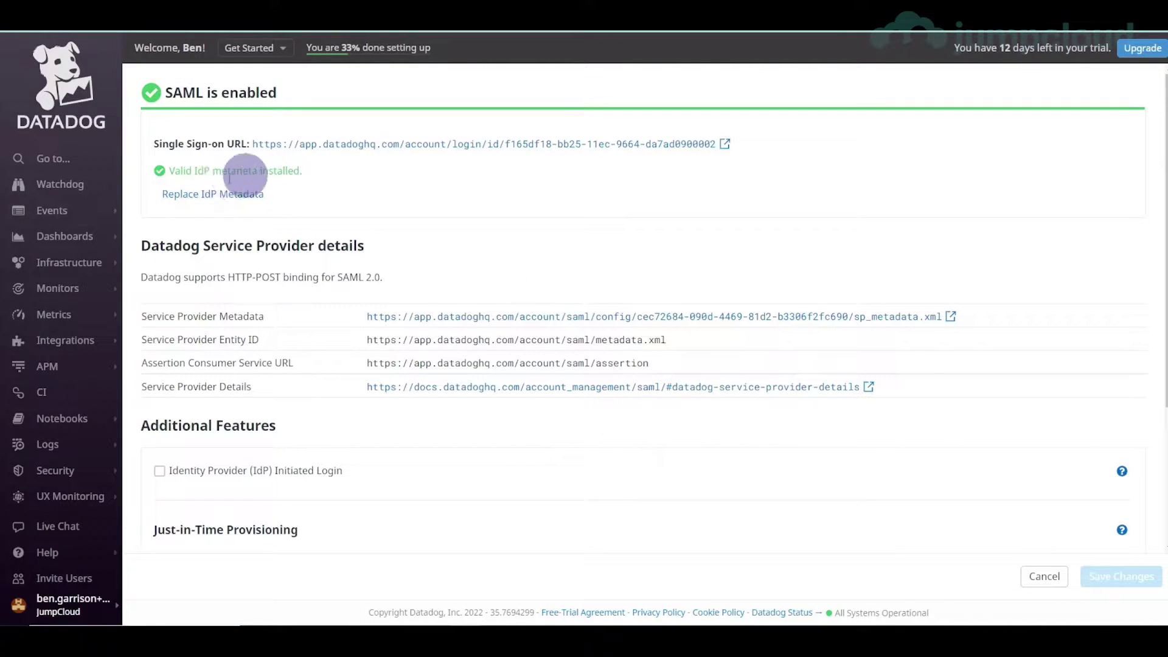
- Inspect the Single Sign-on URL and the Valid IdP metadata status on the SAML page
drag(156, 144, 724, 144)
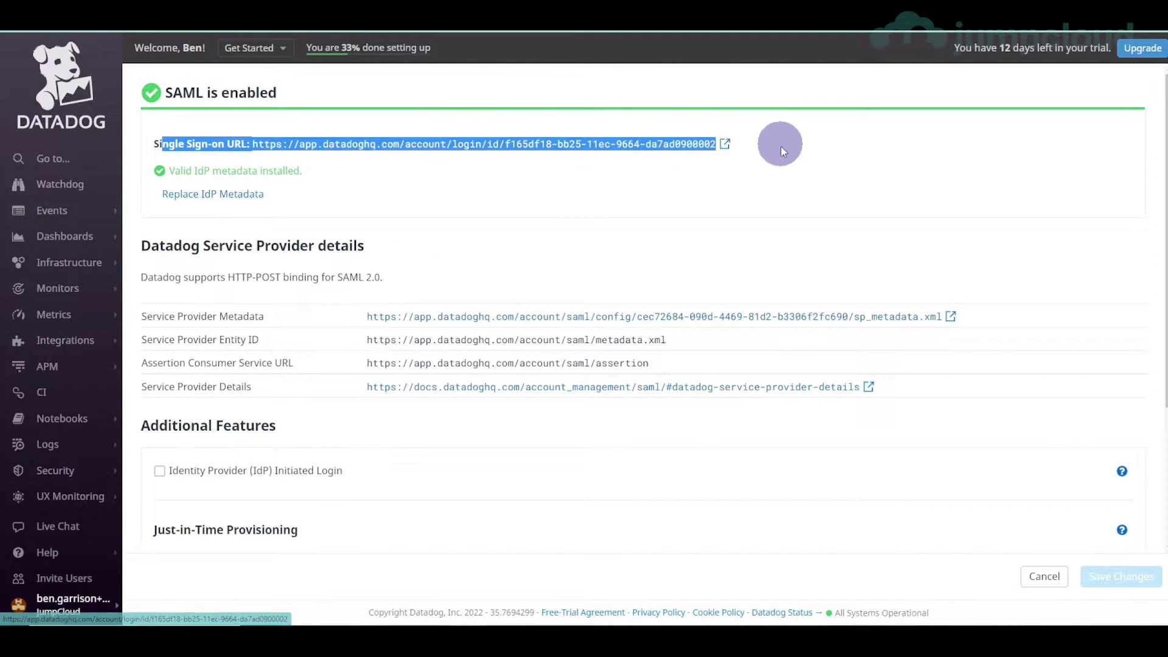
click(357, 190)
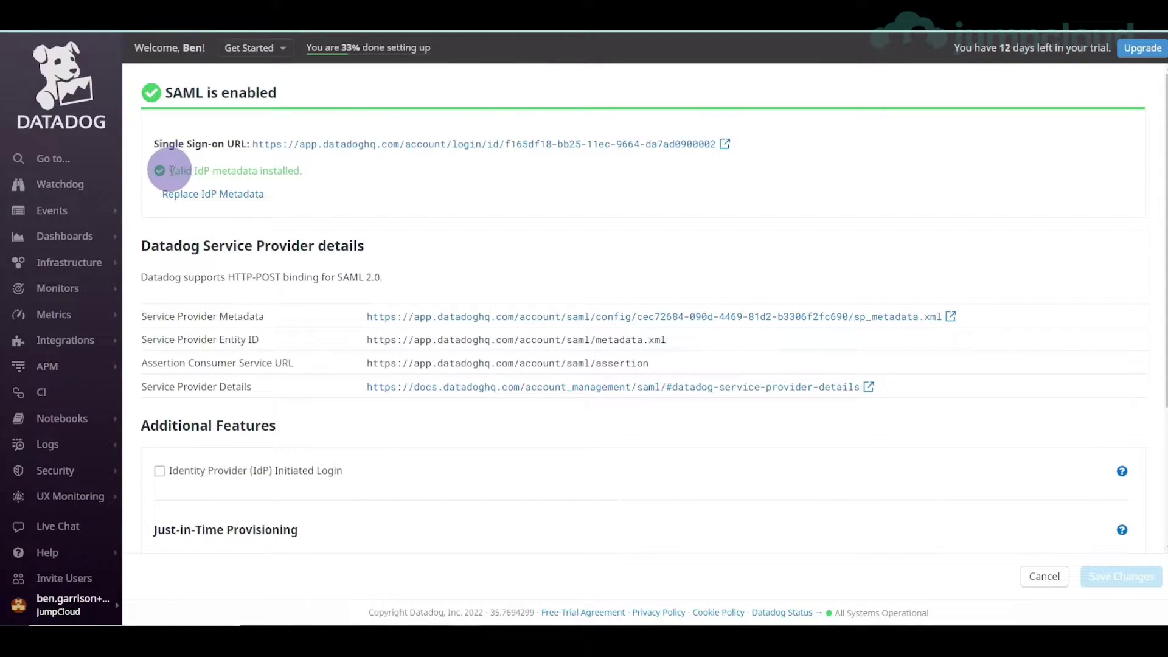
double_click(177, 170)
click(317, 174)
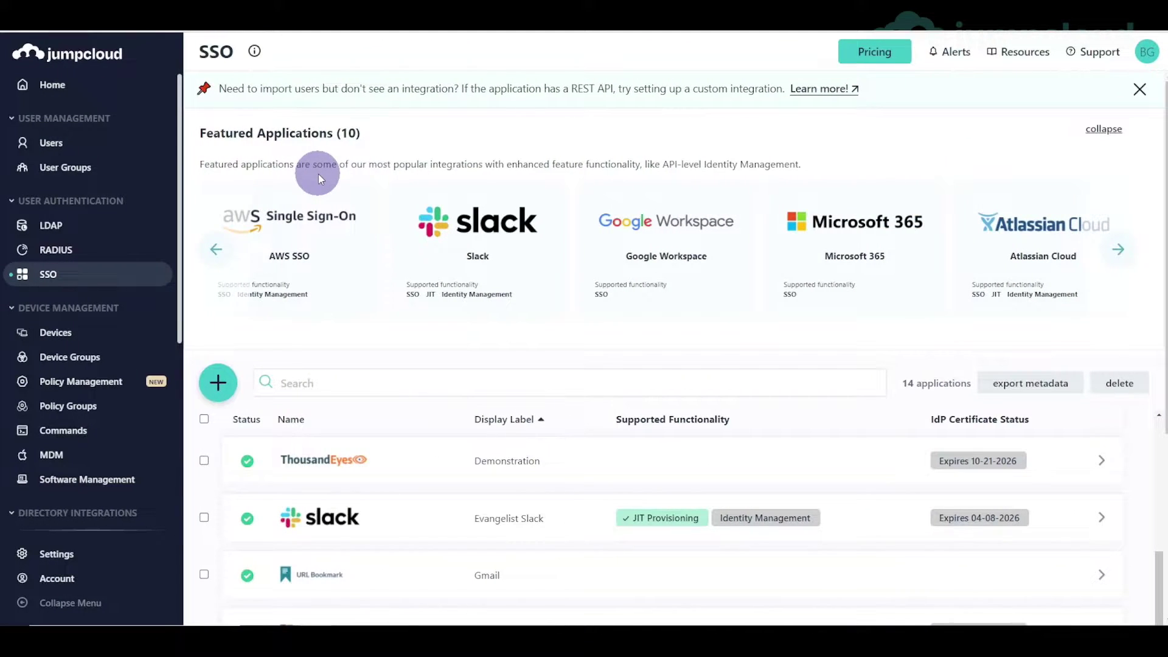
- Add a new Datadog SSO application from the catalogue search 'data' with display label 'Datadog'
mouse_move(366, 262)
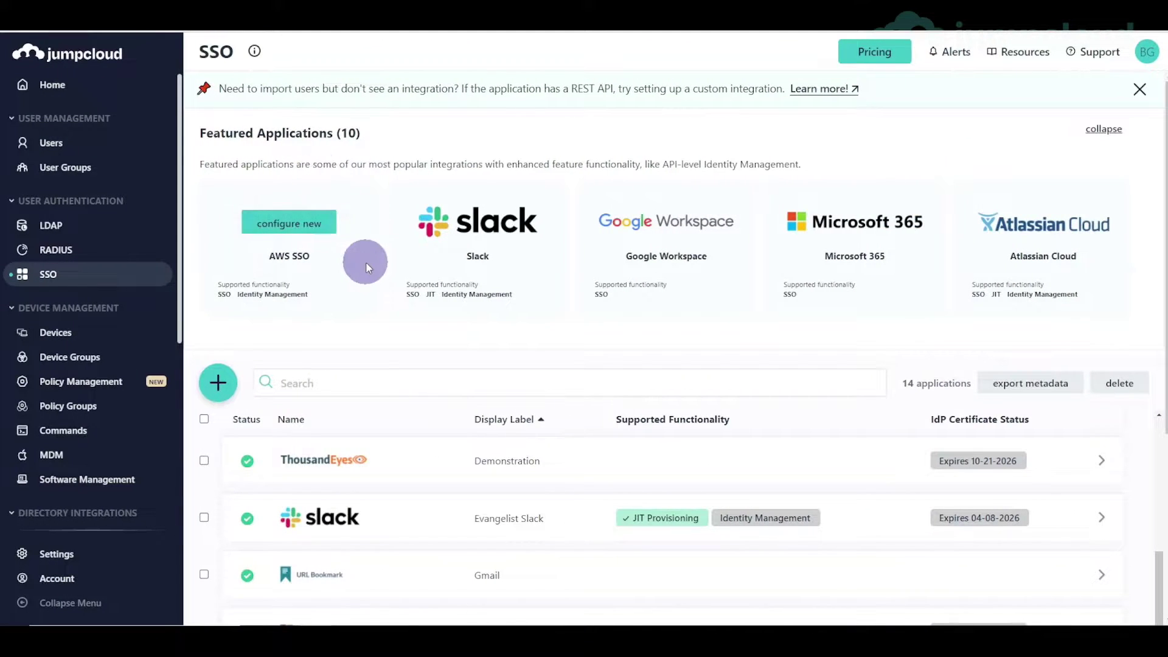
click(220, 383)
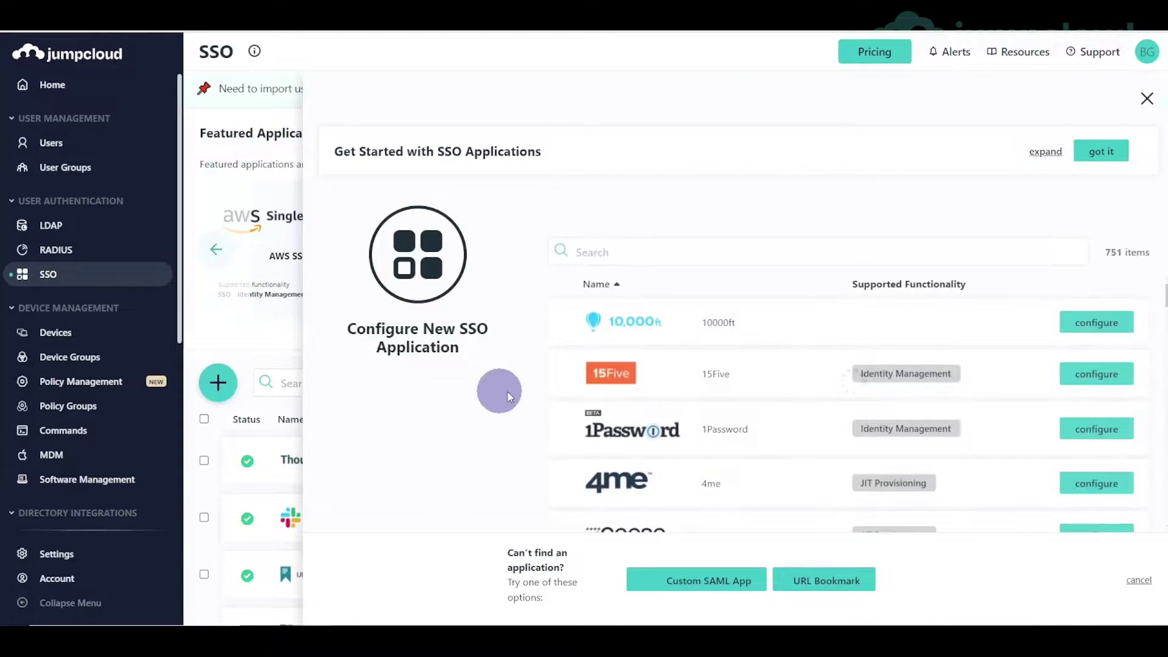
click(600, 253)
text(data)
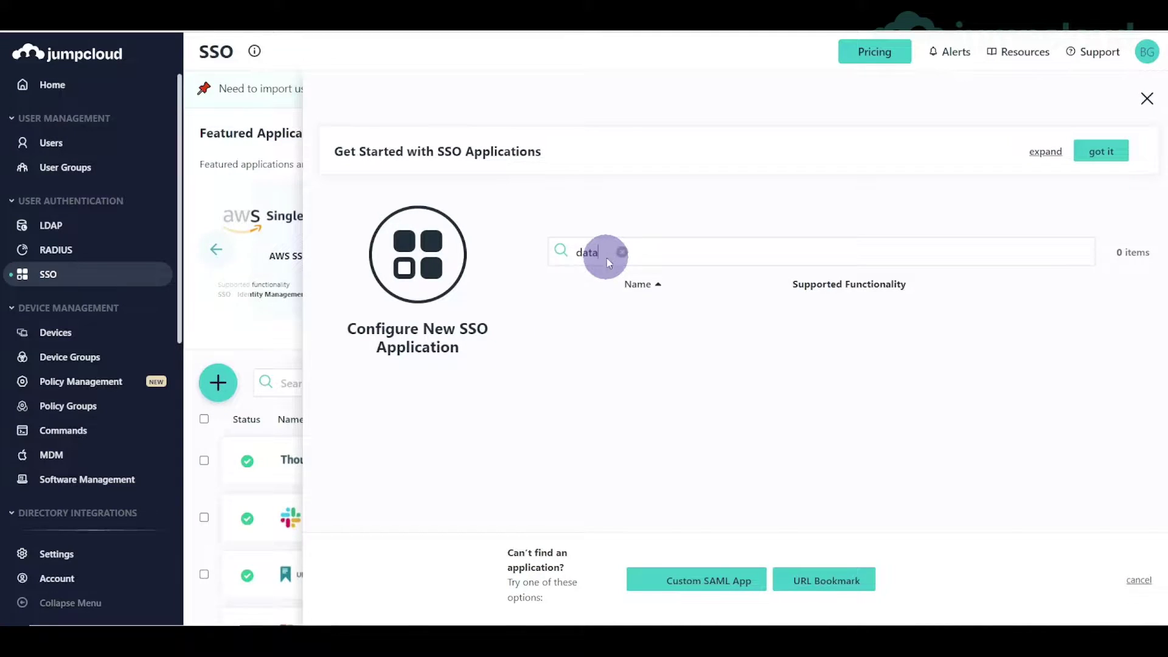
click(1046, 429)
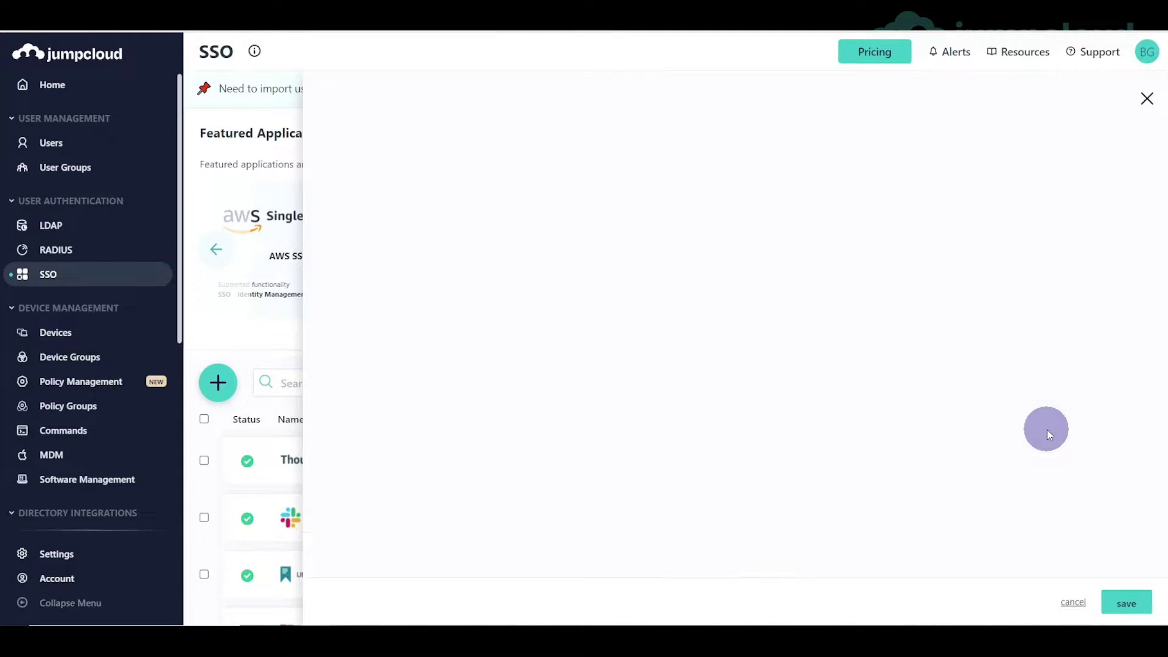
click(605, 250)
text(Datadog)
click(614, 294)
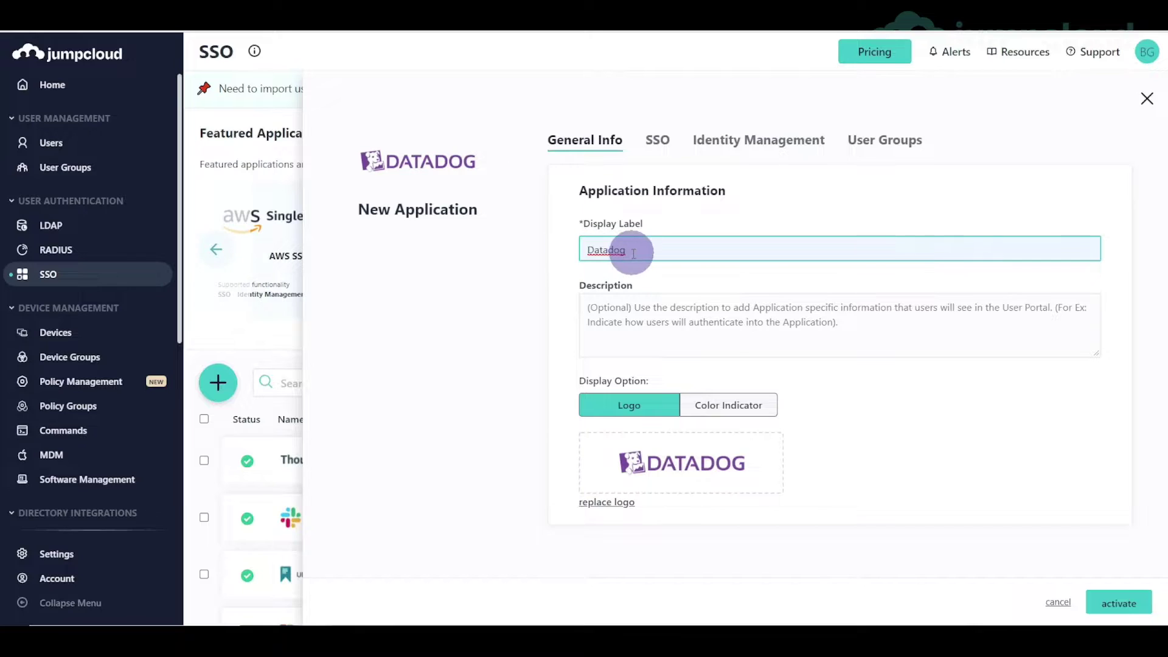
- Review the SSO settings: ACS URL, Login URL and the 'datadog' IDP URL suffix
click(657, 139)
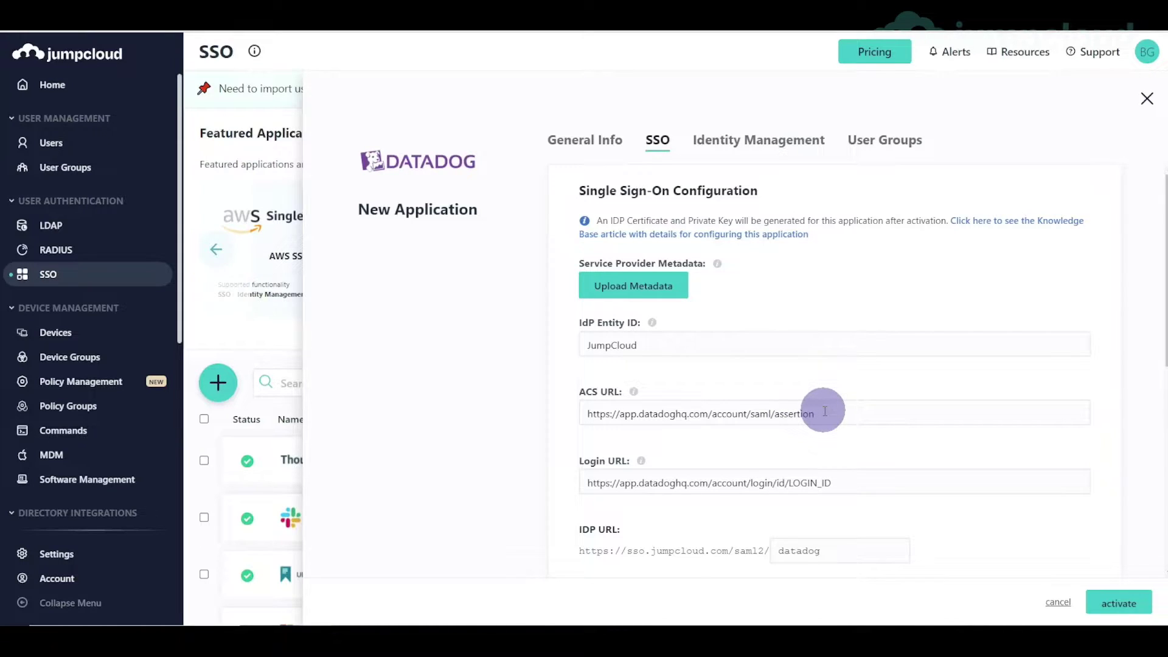
drag(581, 414, 828, 417)
drag(587, 482, 855, 485)
scroll(854, 486, down, 3)
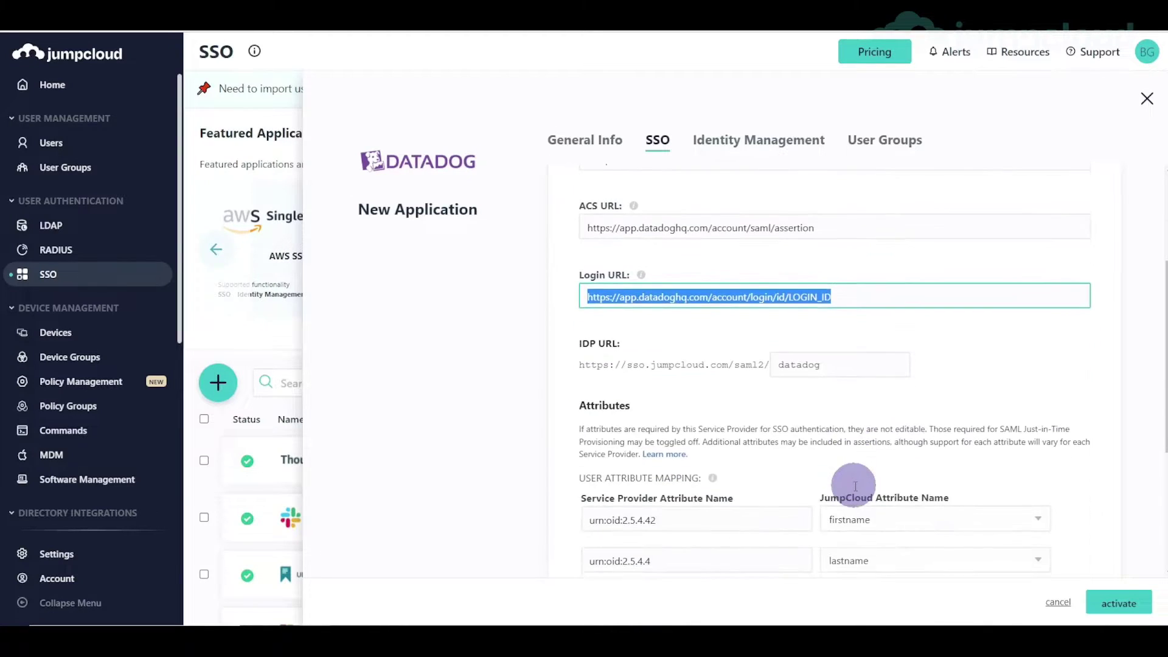
click(818, 366)
scroll(706, 420, down, 5)
scroll(706, 422, up, 5)
drag(830, 367, 775, 367)
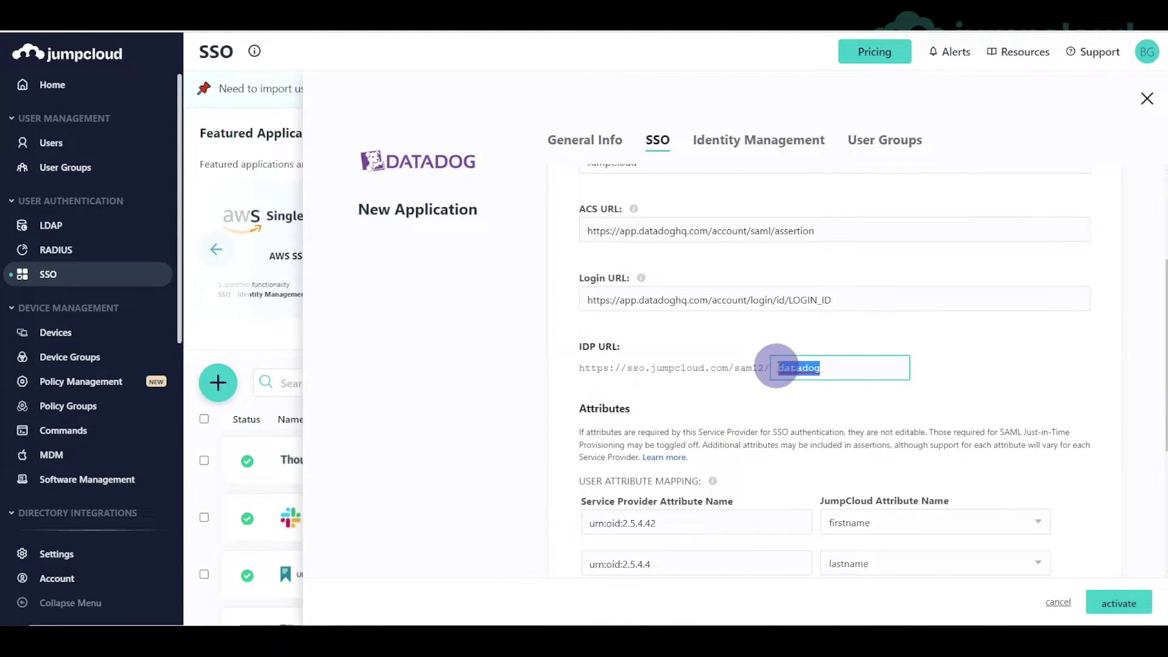
scroll(699, 418, down, 4)
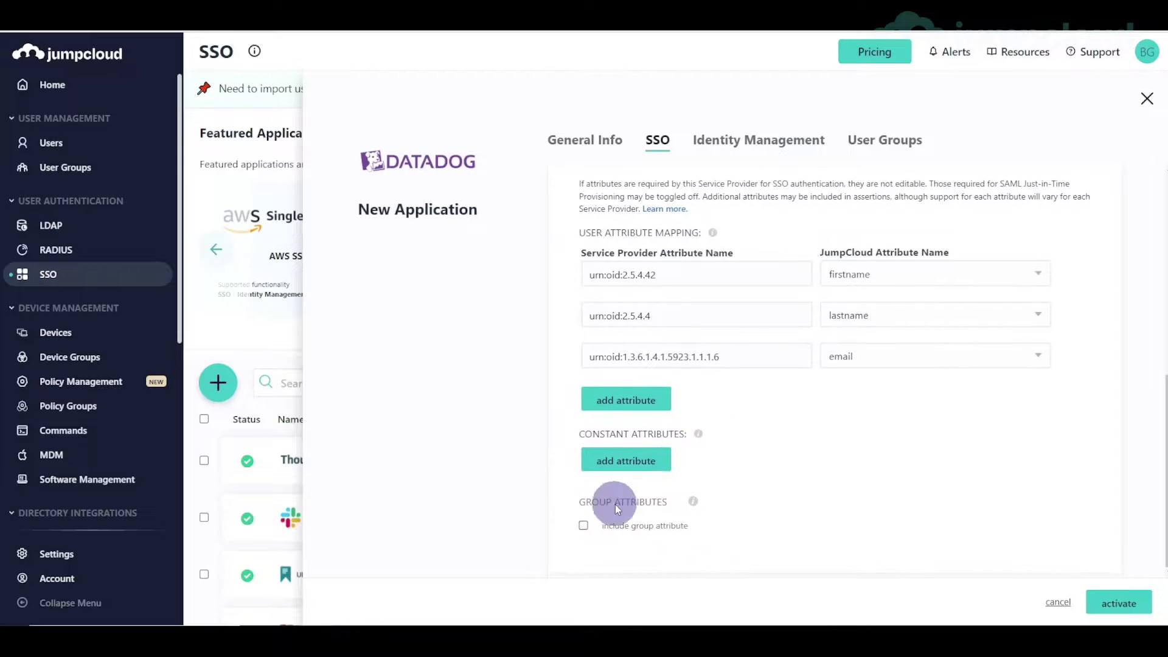
scroll(609, 518, up, 5)
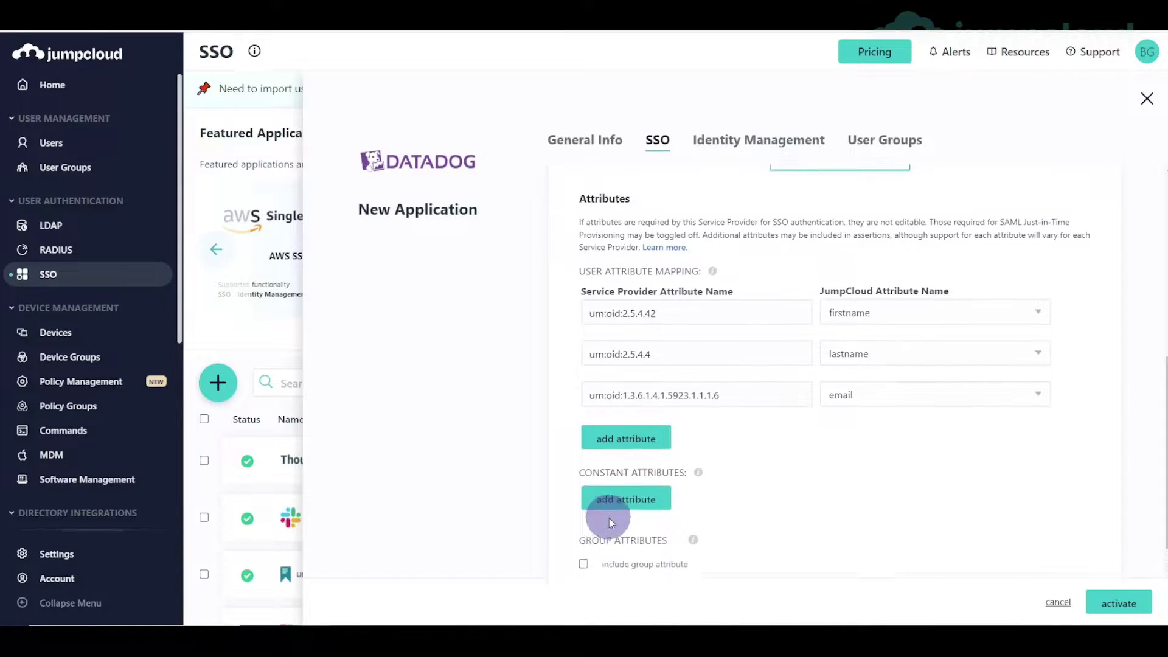
scroll(609, 517, up, 1)
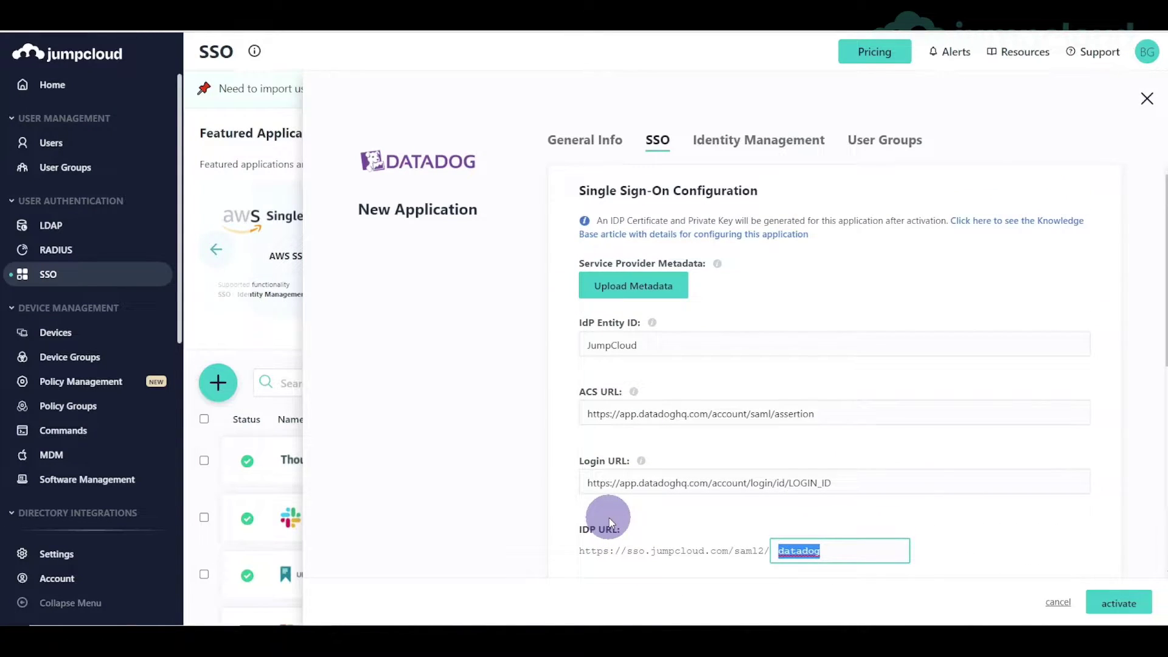
- Activate the Datadog connector, then select it in the list and export its metadata file
click(1118, 602)
click(750, 352)
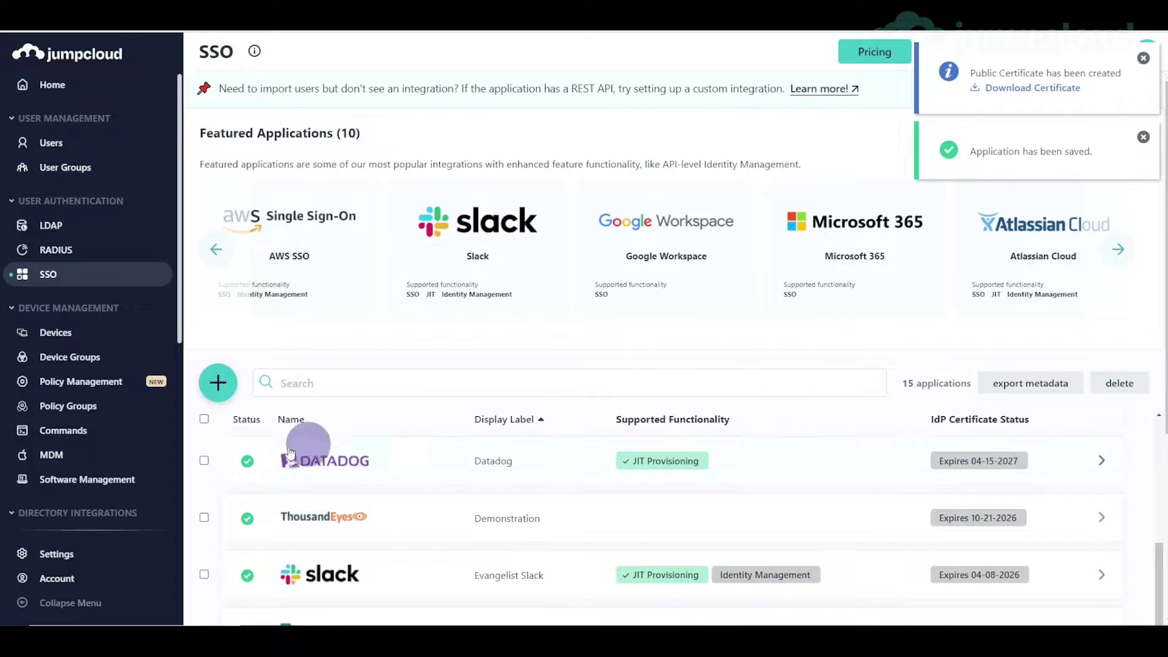
click(204, 461)
click(999, 385)
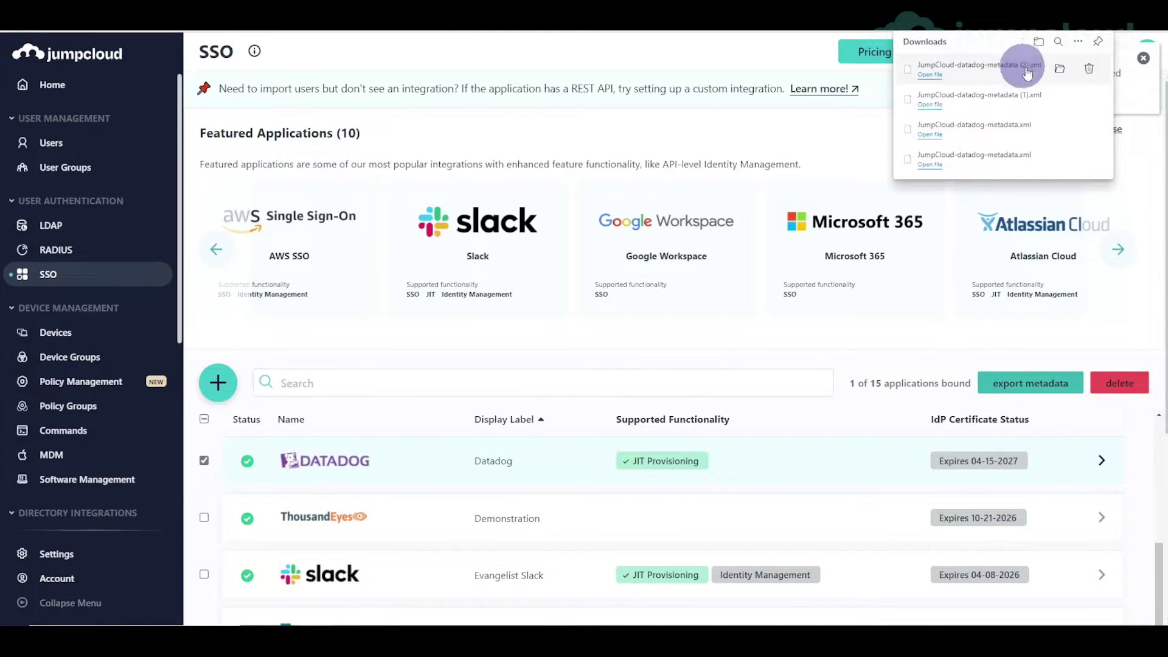
click(843, 146)
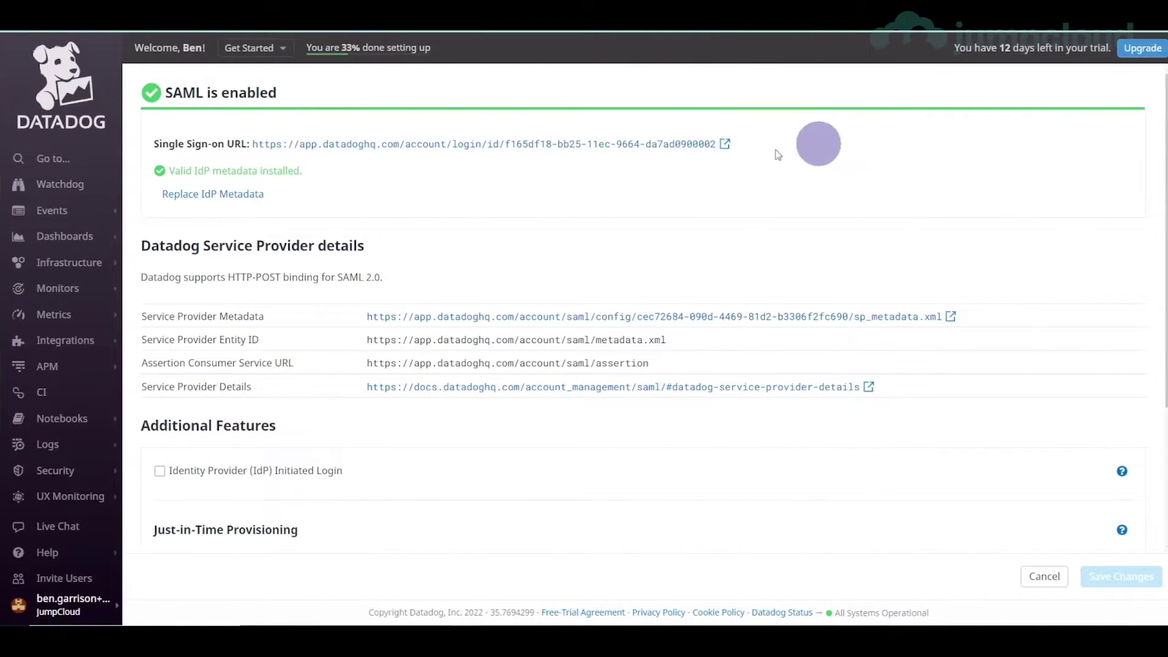
- Replace Datadog's IdP metadata with JumpCloud-datadog-metadata (2) XML and save the SAML settings
click(230, 192)
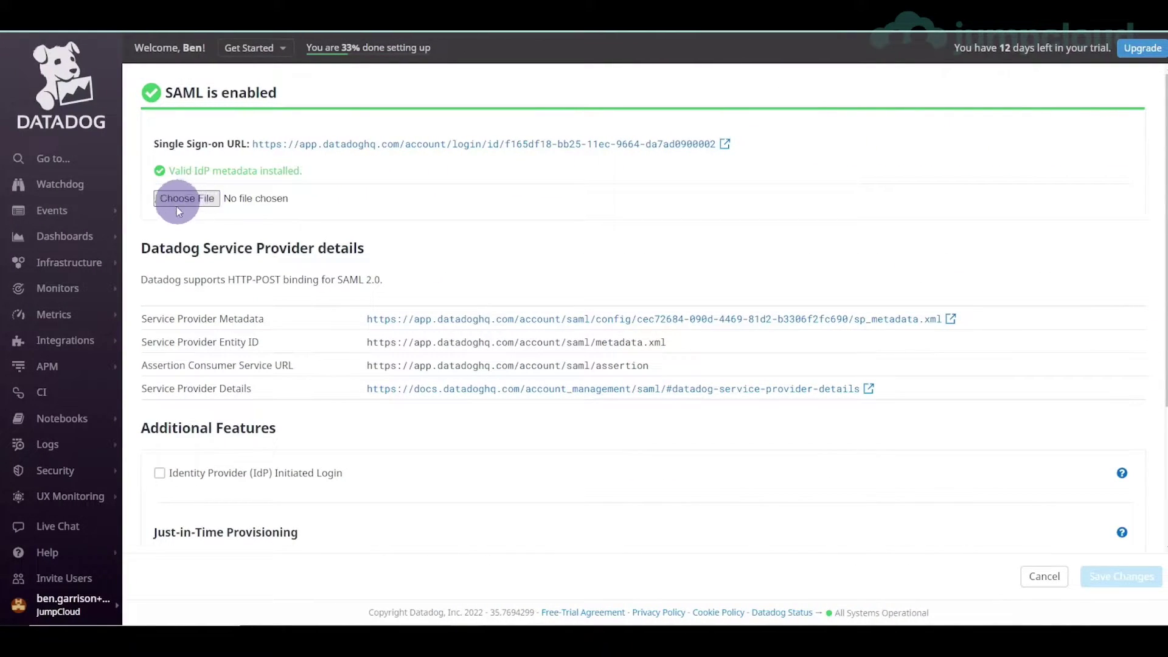
click(199, 200)
click(222, 95)
click(209, 96)
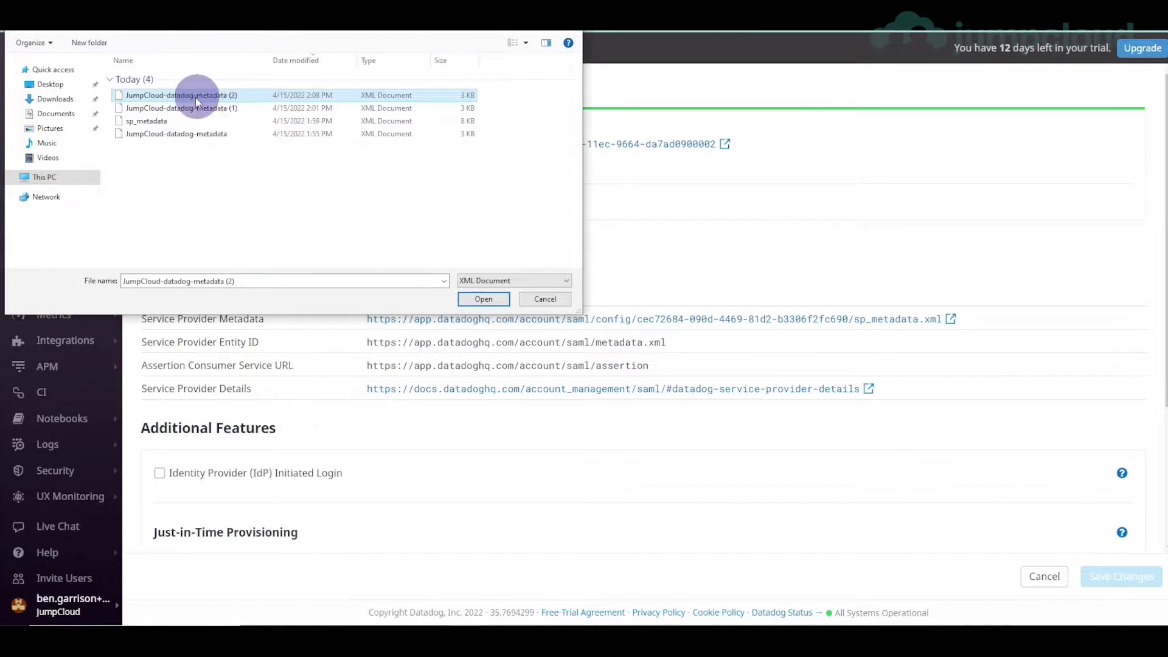
click(495, 302)
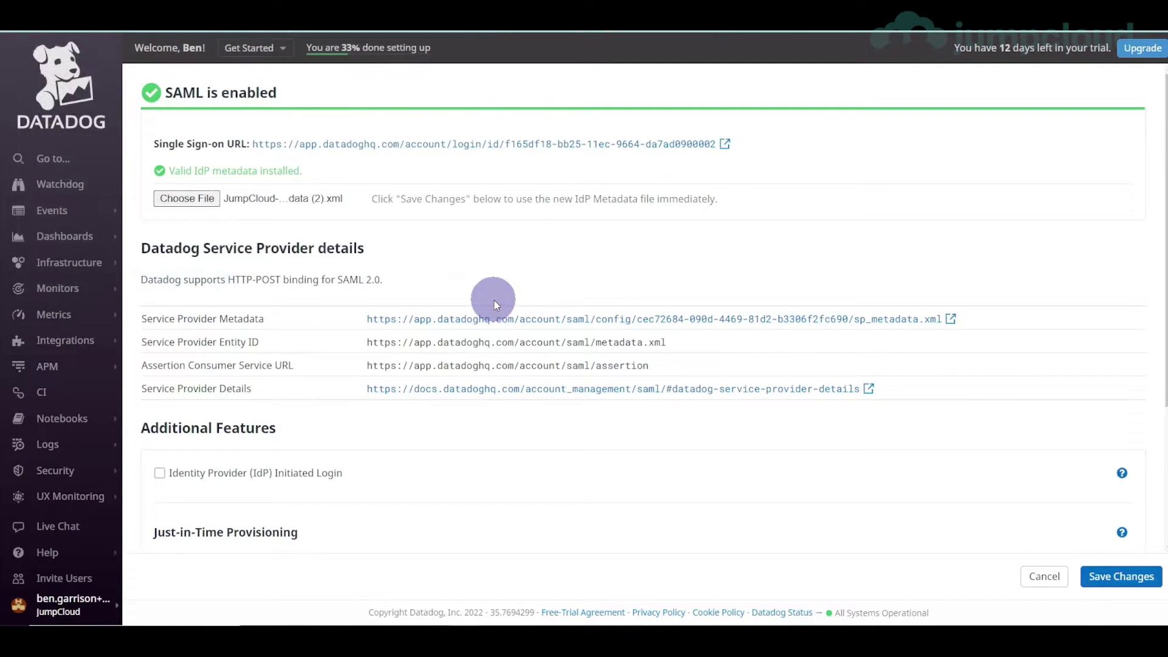
click(1117, 590)
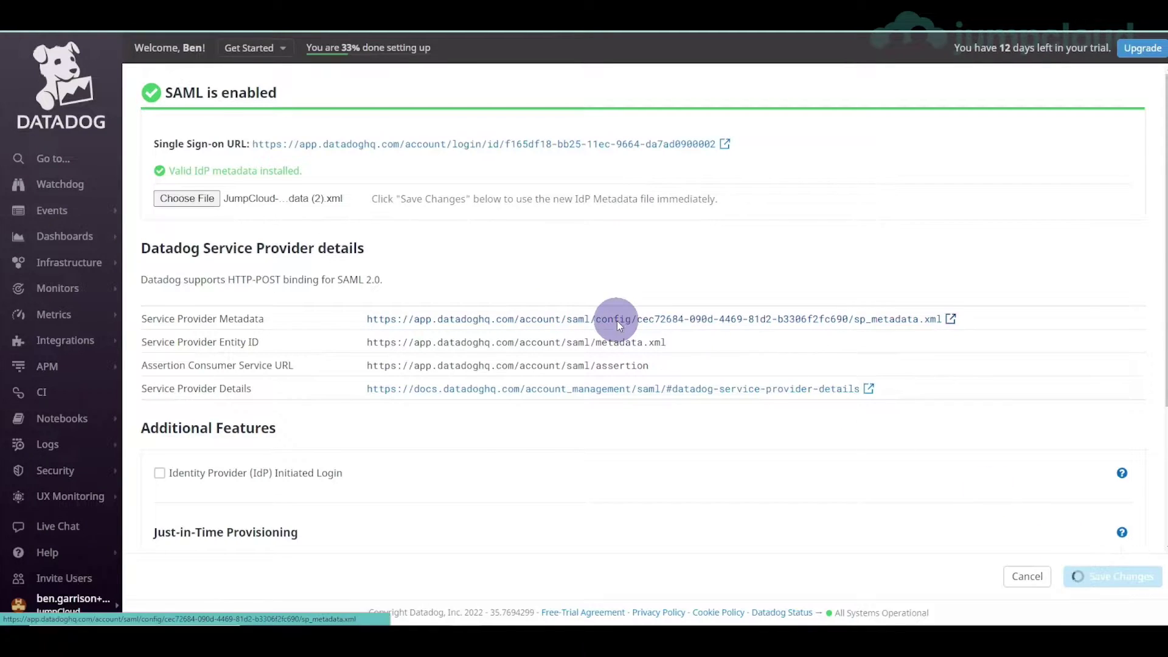
- Reopen the SAML configuration and copy the Single Sign-on URL's link address
click(1112, 416)
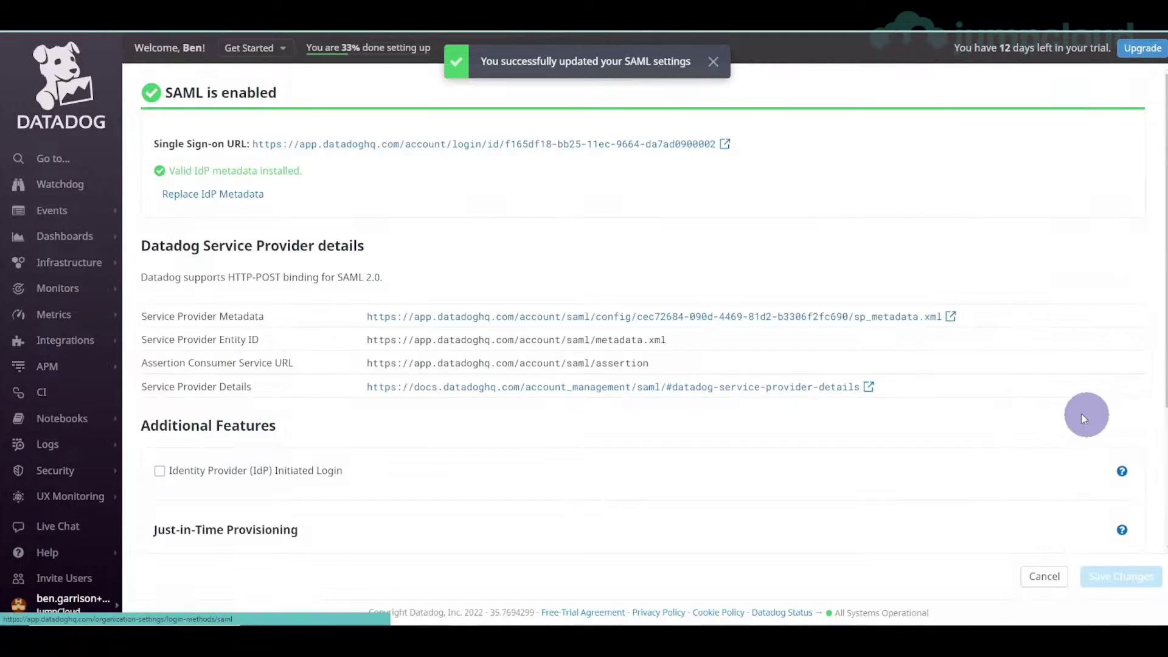
drag(153, 144, 721, 143)
click(516, 185)
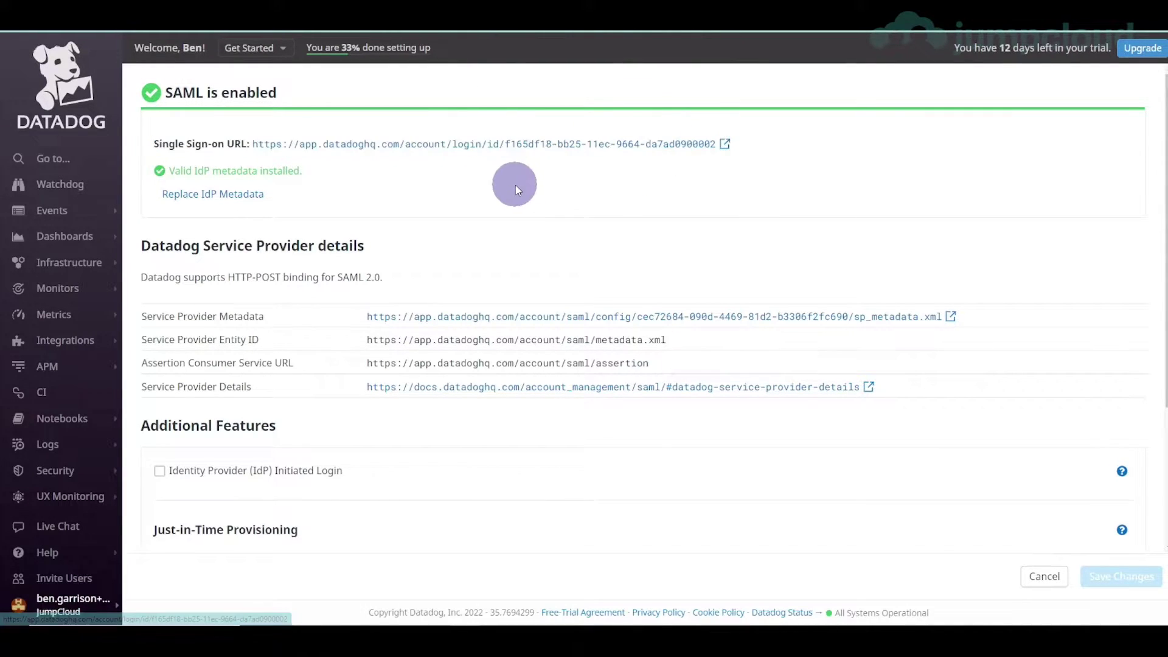
right_click(517, 146)
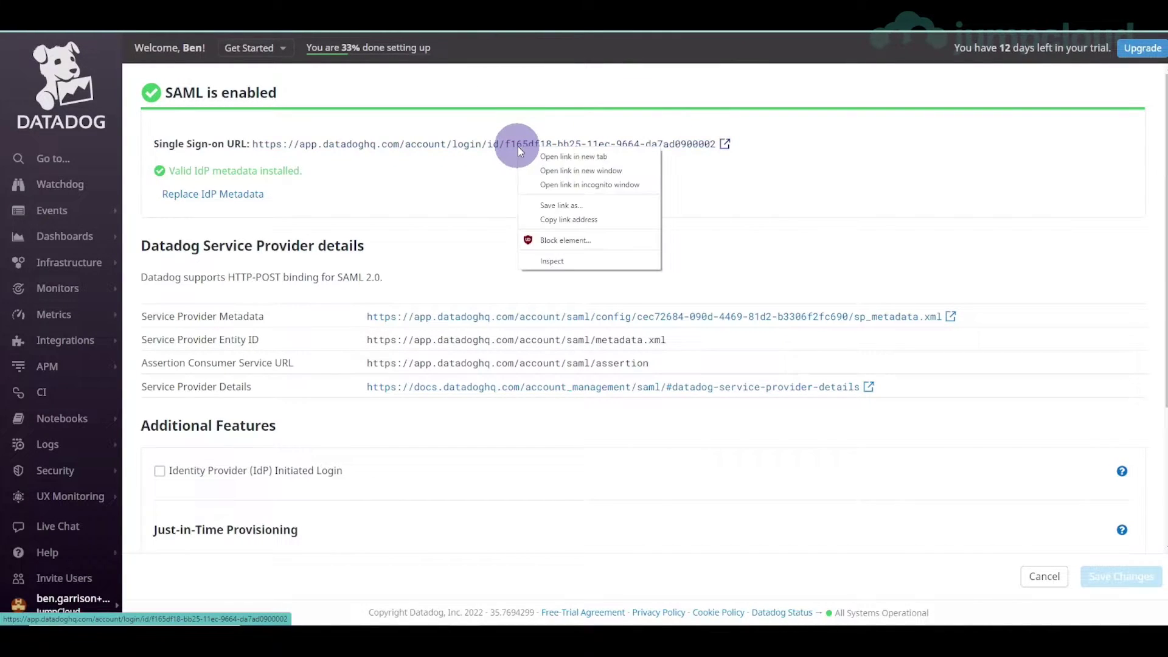
click(546, 220)
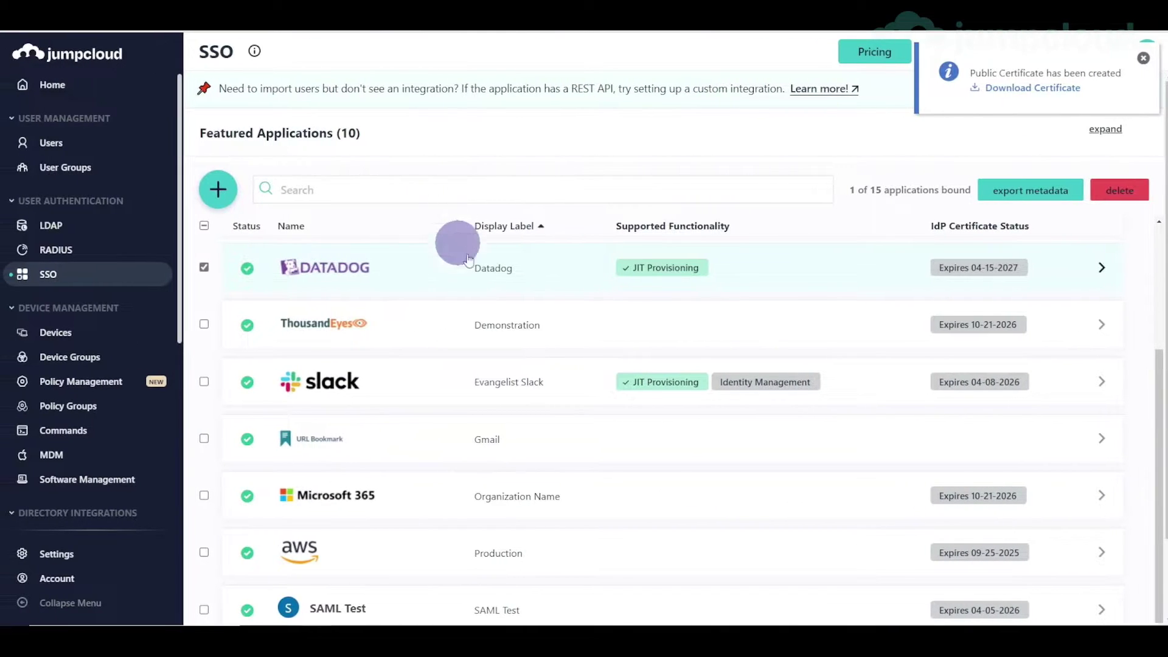
- Paste Datadog's single sign-on URL into the JumpCloud Datadog app's Login URL field
click(578, 266)
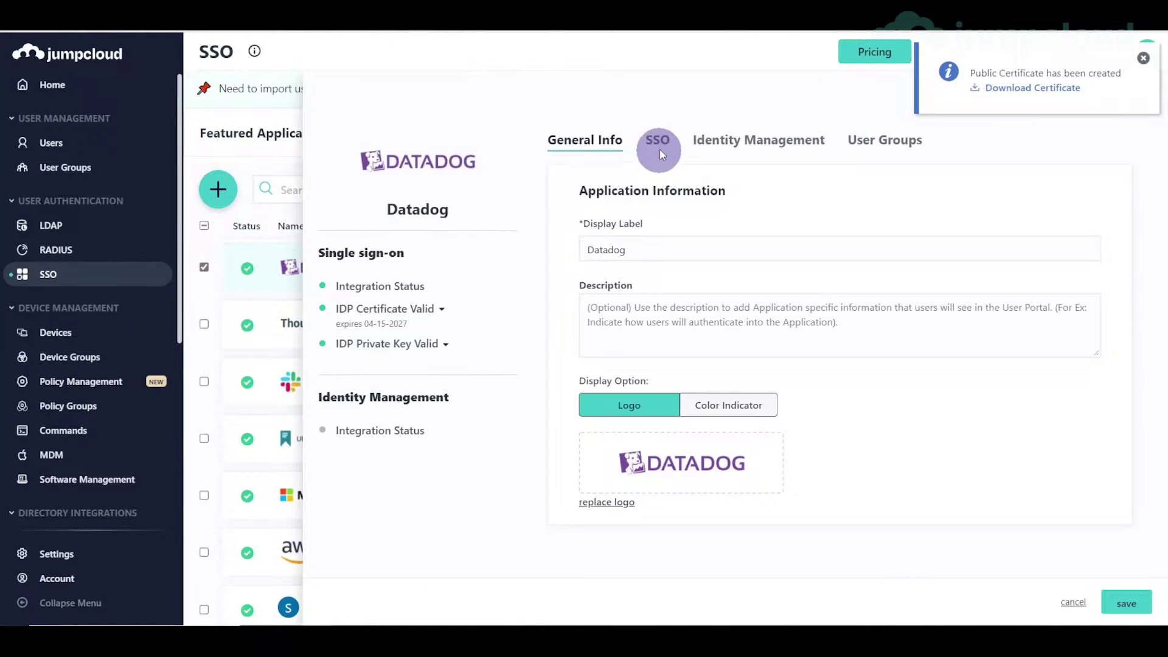
click(657, 141)
scroll(838, 307, down, 4)
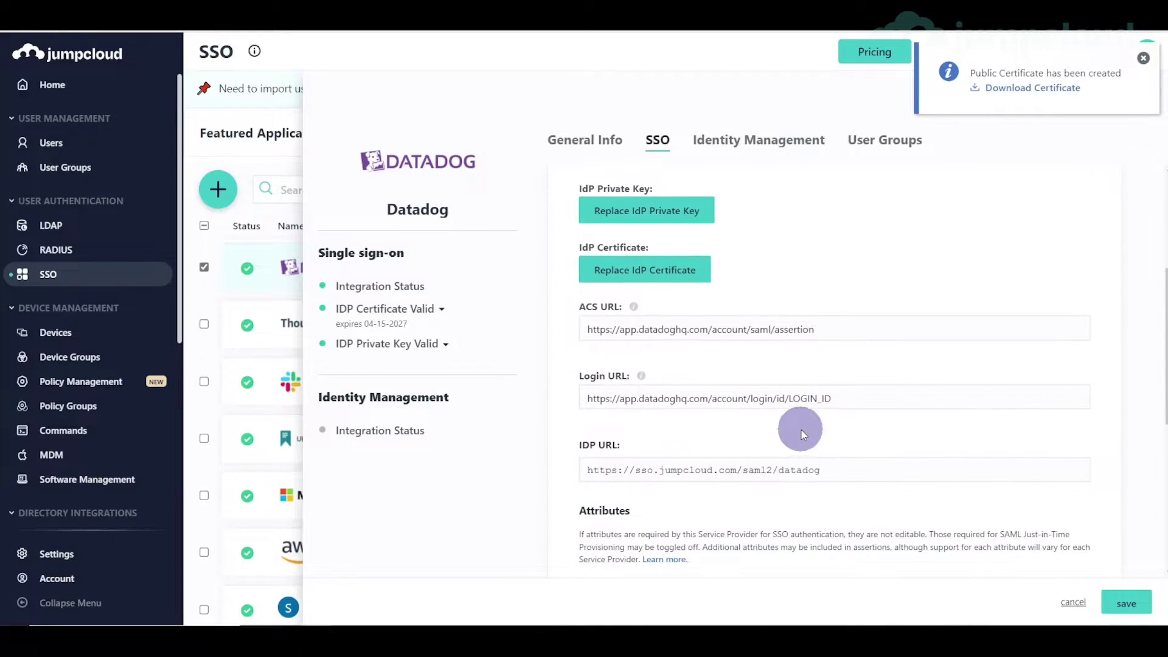
triple_click(806, 399)
text(https://app.datadoghq.com/account/login/id/f165df18-bb25-11ec-9664-da7ad0900002)
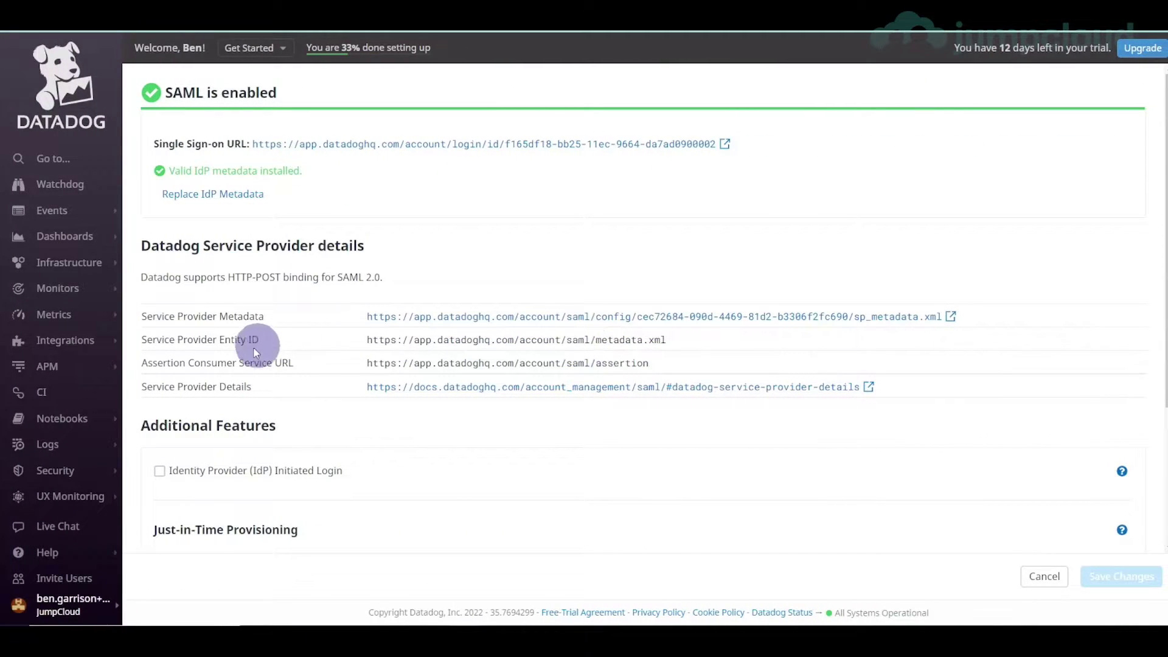
- Set ACS URL to Datadog's assertion consumer service URL, trim leading whitespace, and save
drag(368, 364, 642, 367)
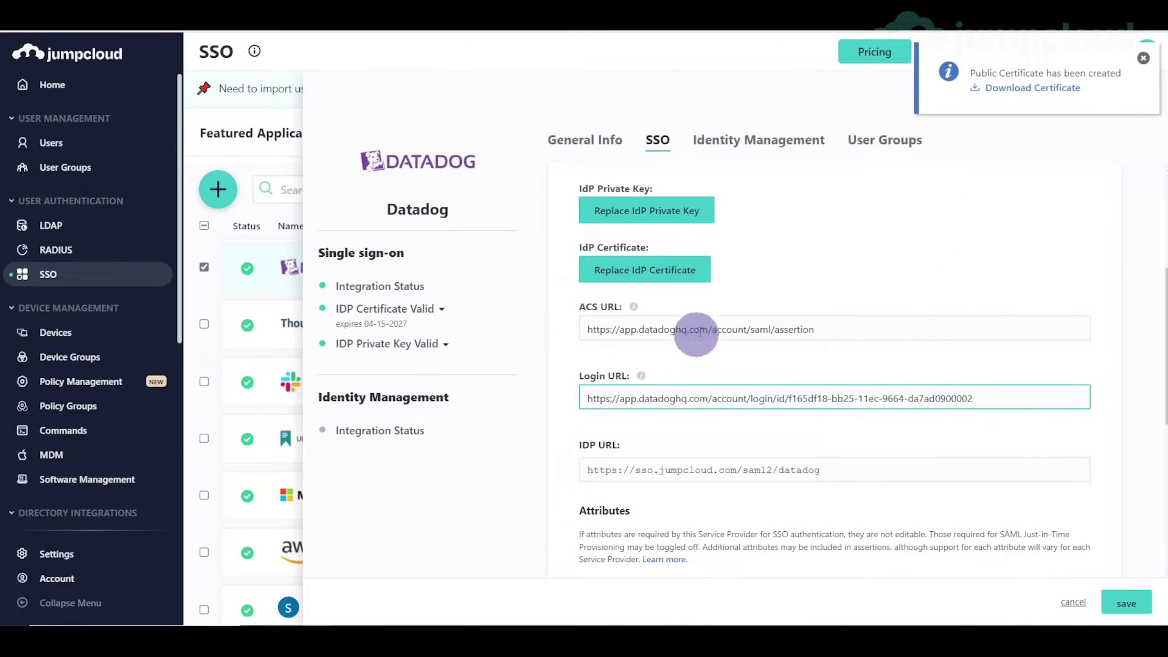
triple_click(703, 319)
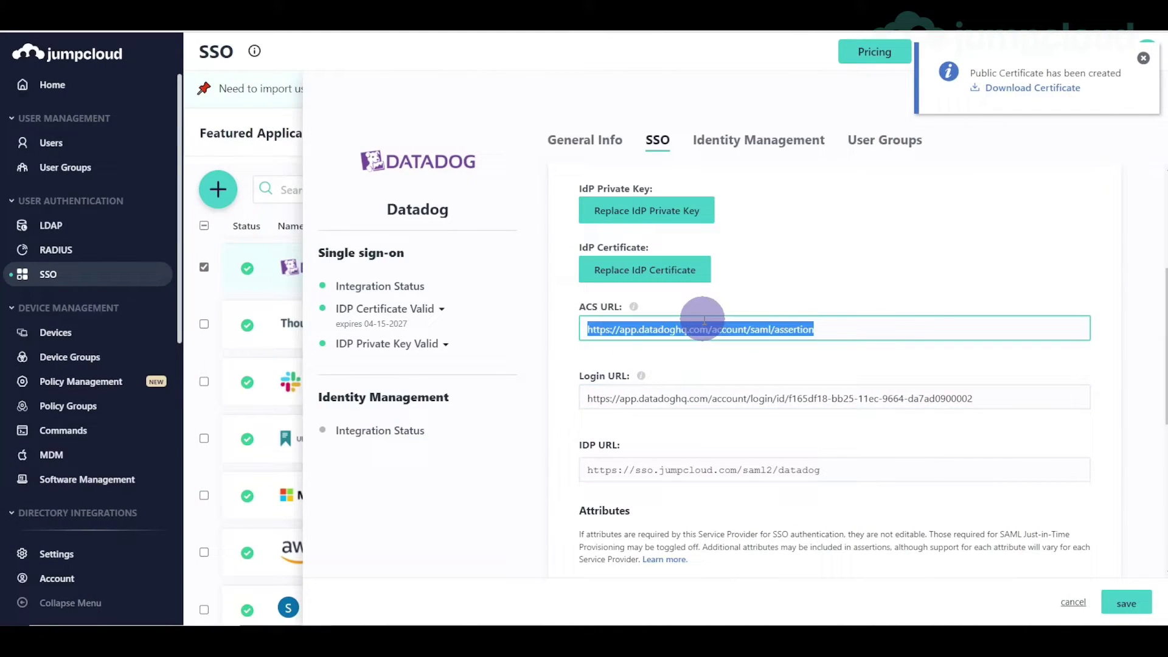
text(https://app.datadoghq.com/account/saml/assertion)
triple_click(699, 323)
text(https://app.datadoghq.com/account/saml/assertion)
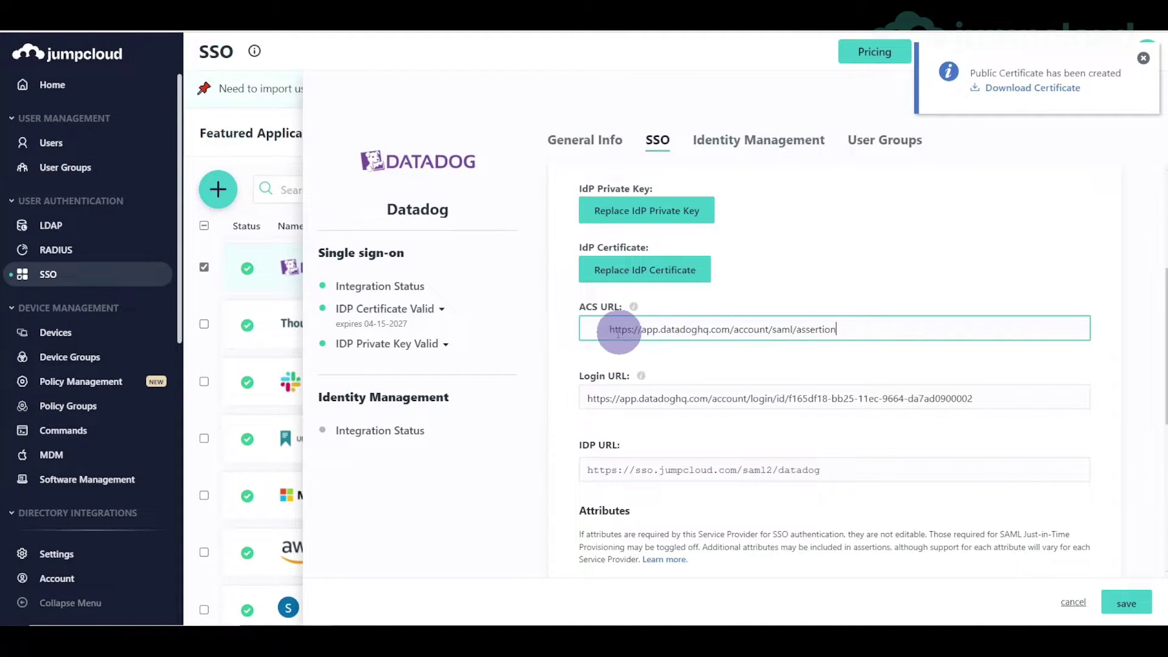
drag(612, 332, 553, 329)
key(BackSpace)
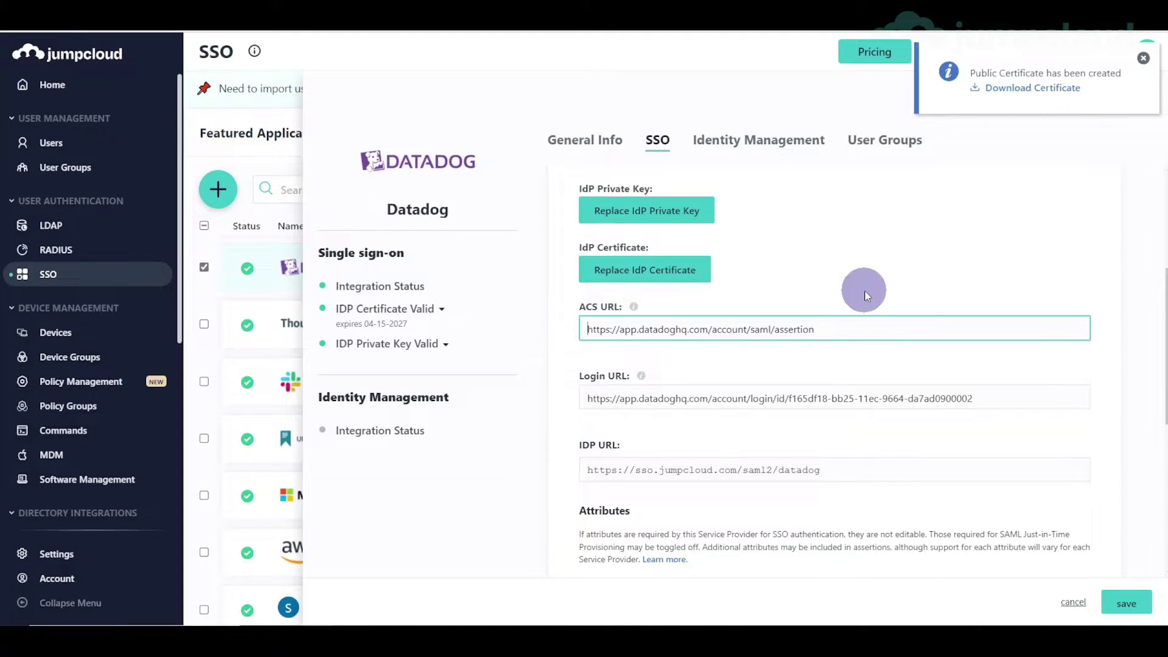
click(844, 328)
scroll(837, 331, down, 1)
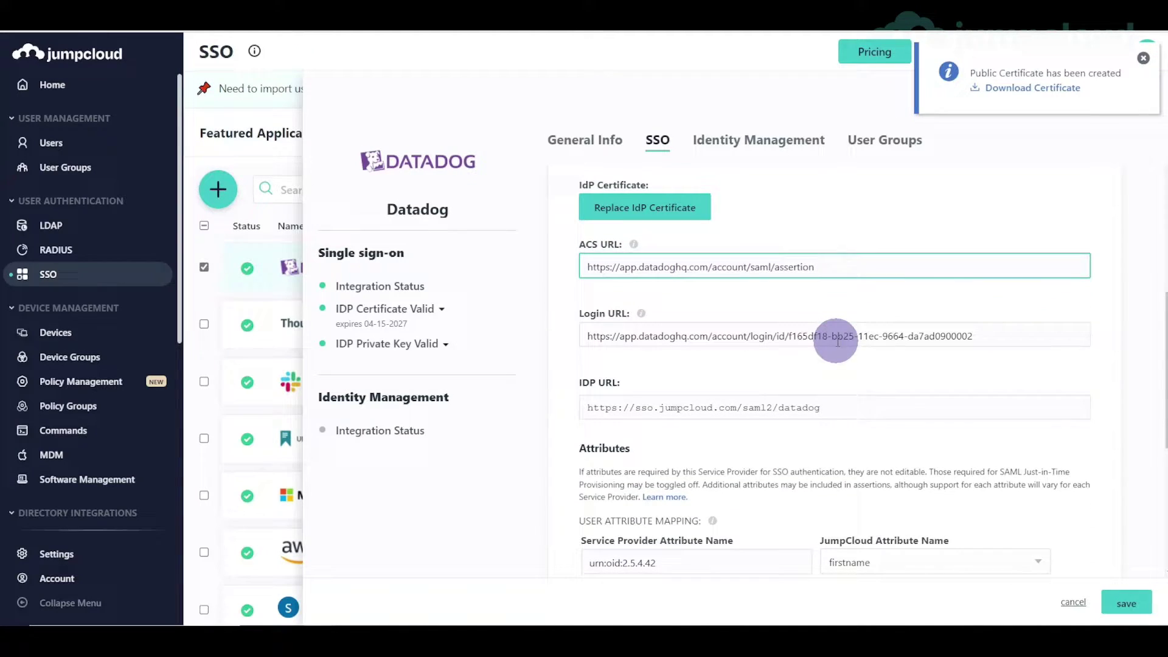
click(1118, 598)
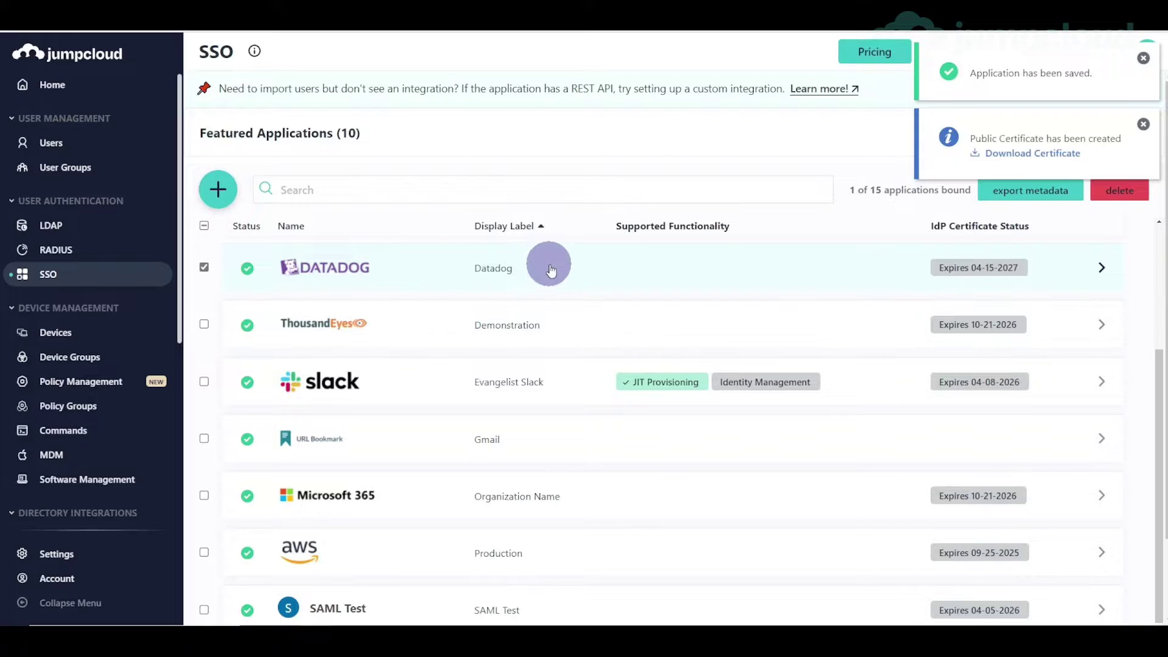
- Bind the DevOps user group to the Datadog application and save
click(1141, 124)
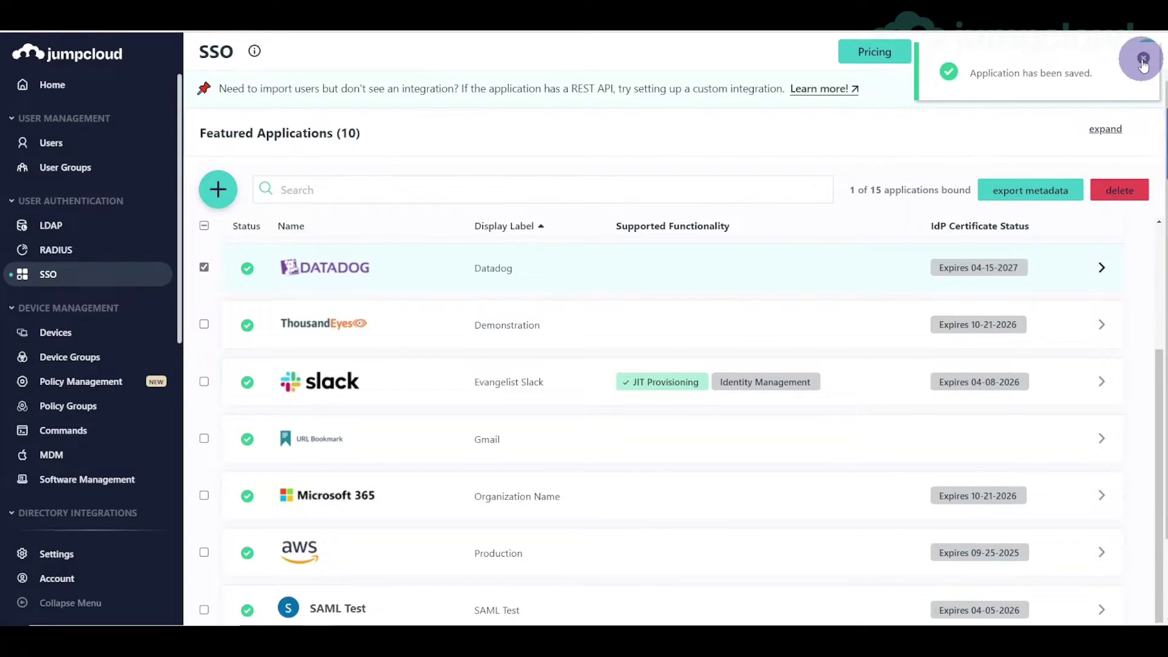
click(613, 291)
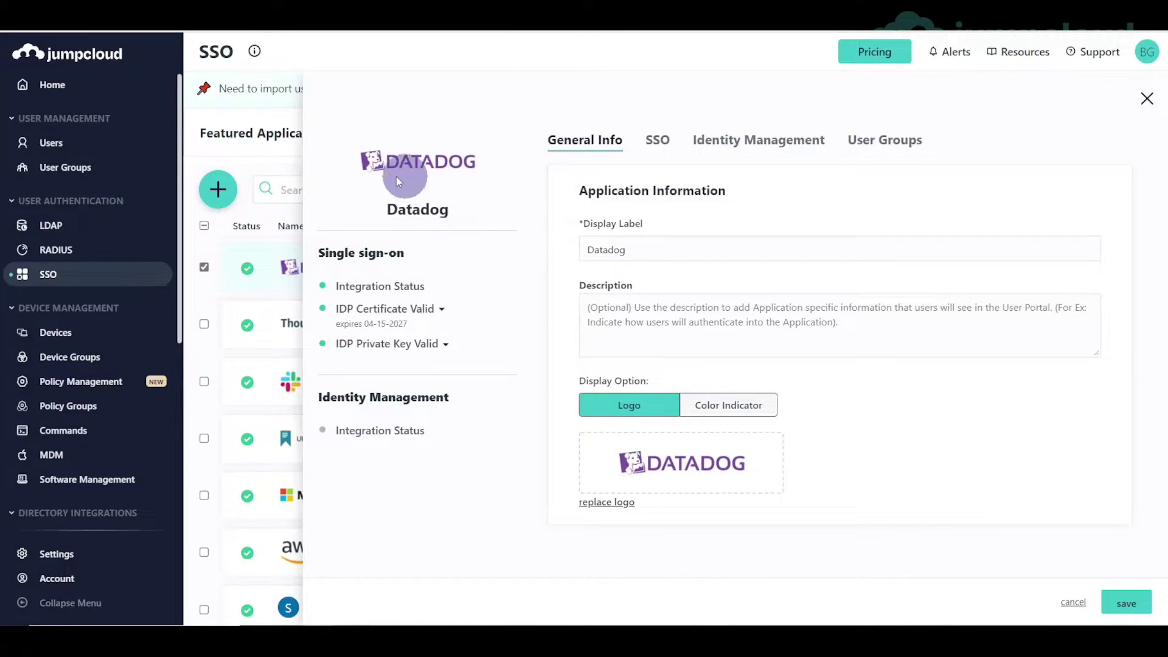
click(881, 145)
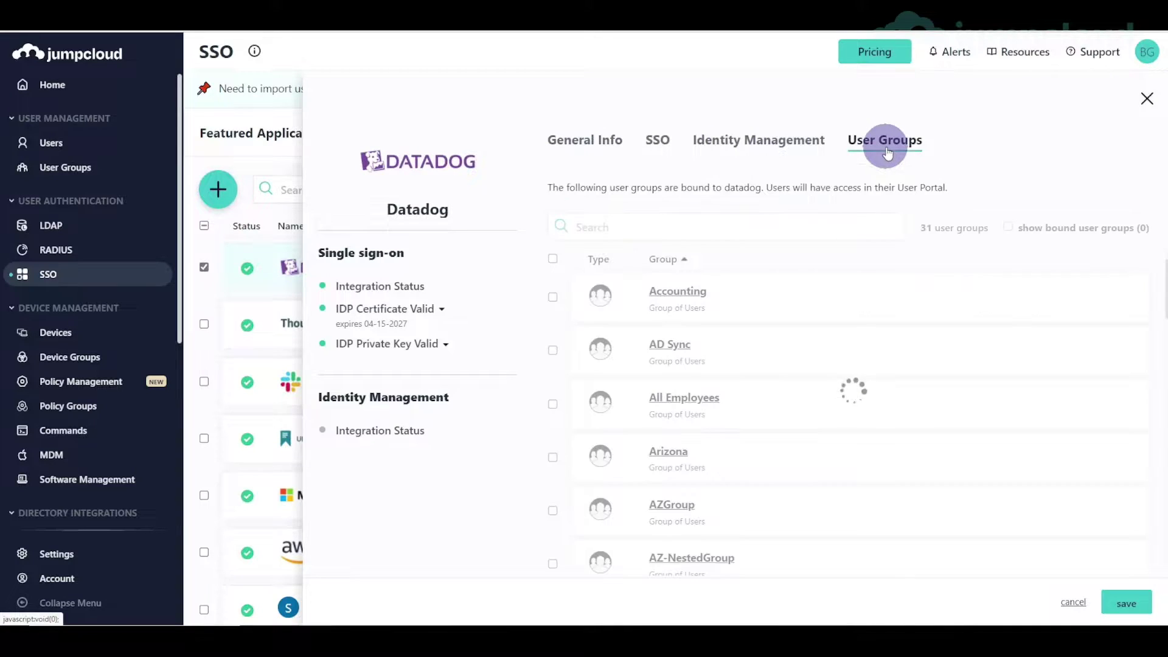
scroll(603, 444, down, 3)
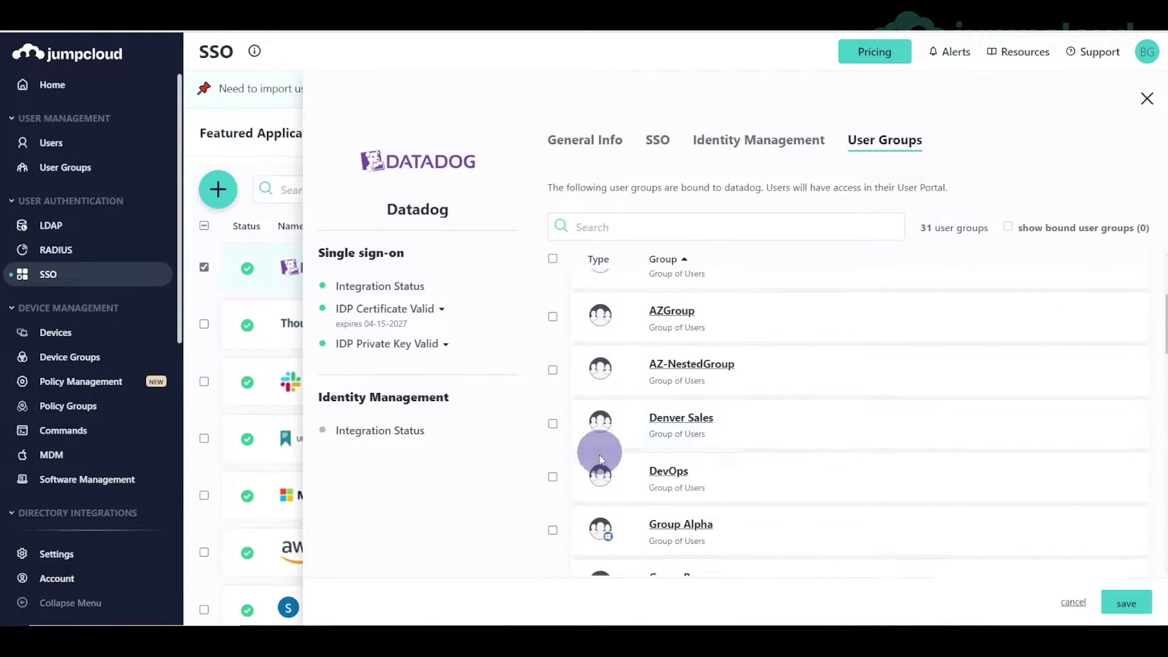
click(553, 477)
click(1125, 604)
- Show the DevOps user group's member list
click(68, 166)
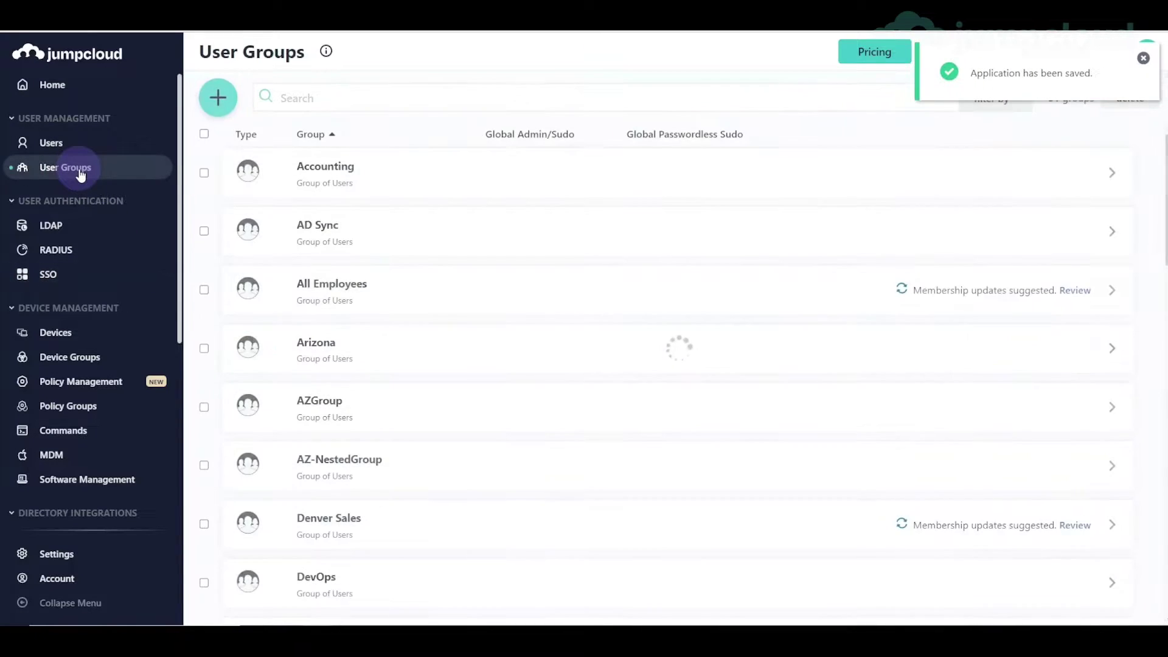
scroll(382, 355, down, 3)
click(404, 430)
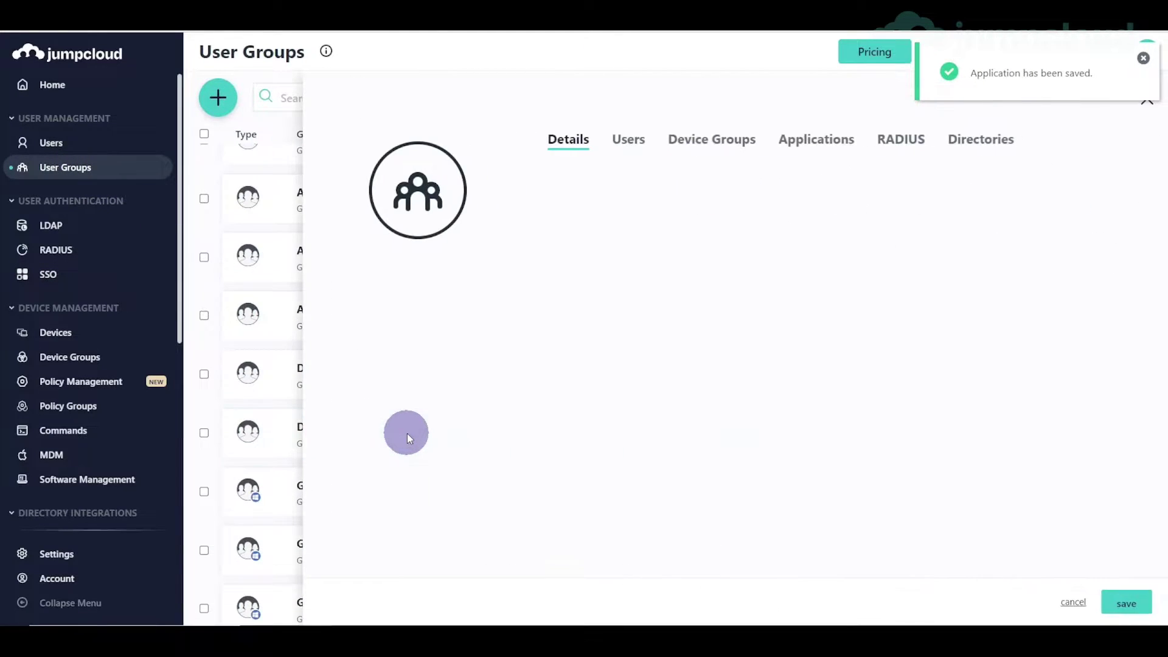
click(630, 149)
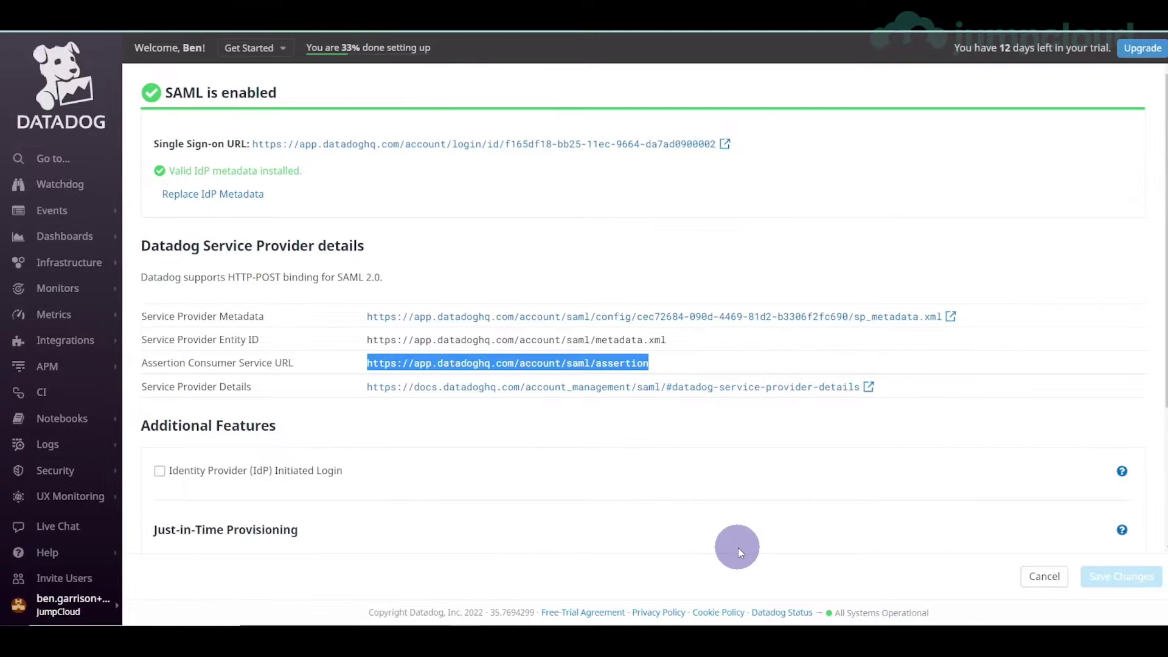
- Open Datadog's Organization Settings > Users via quick search 'users' to review the three users' roles
key(ctrl+k)
text(users)
key(Return)
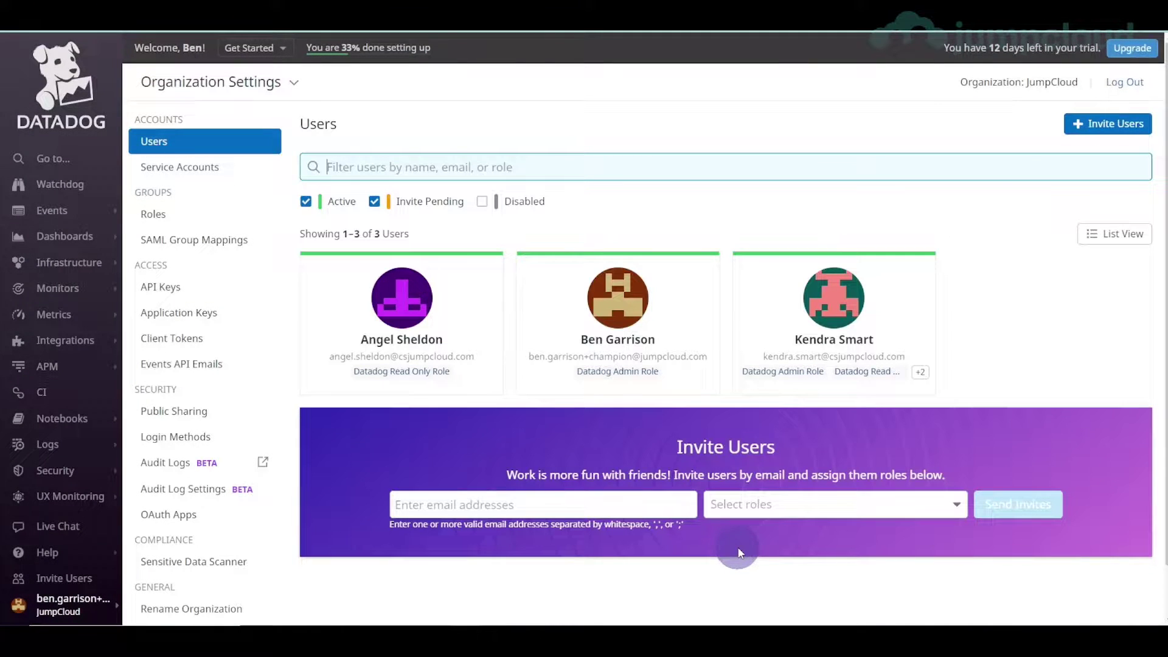
mouse_move(881, 339)
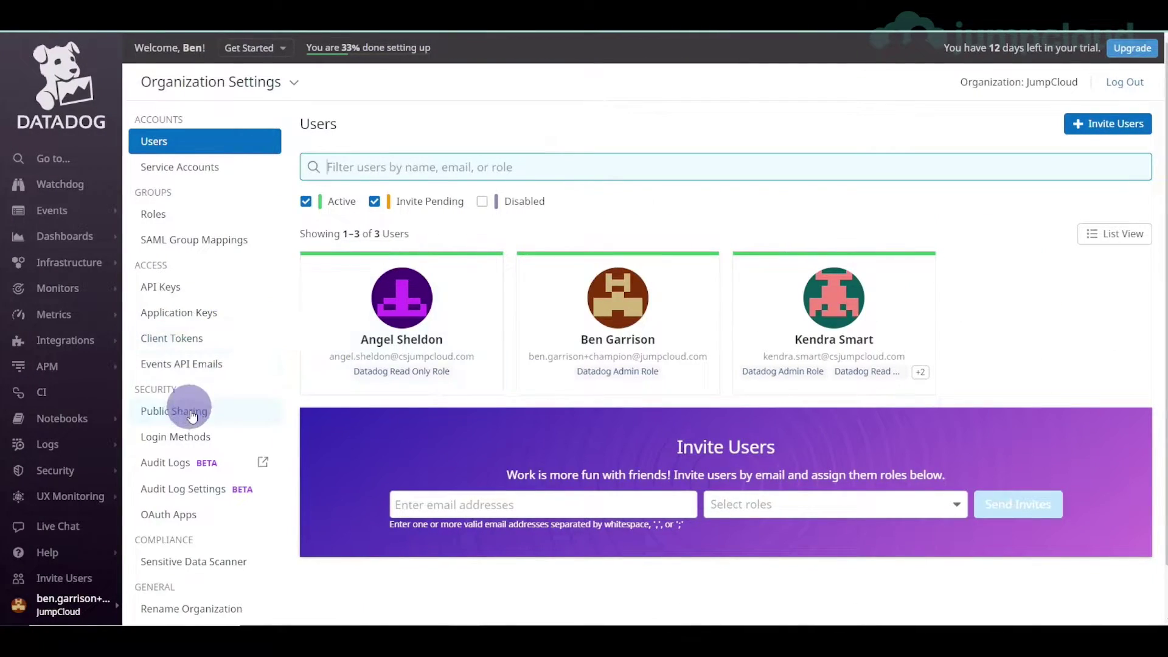
click(195, 435)
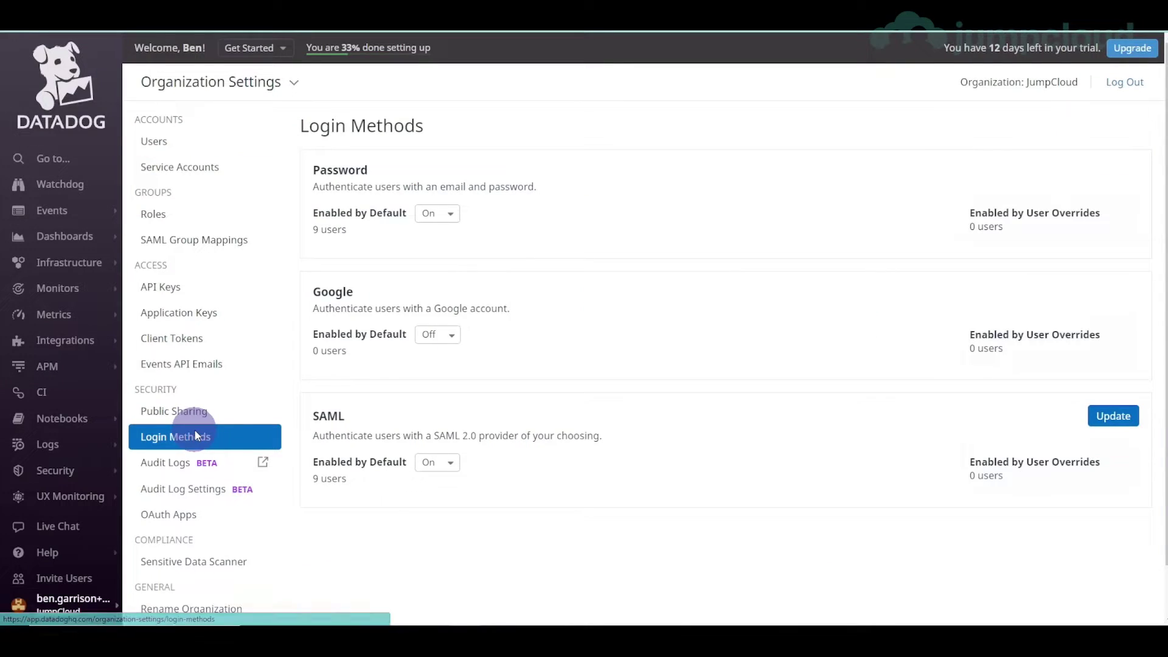
- Open SAML configuration and highlight Just-in-Time provisioning domains jumpcloud.com and csjumpcloud.com
click(1112, 419)
scroll(497, 466, down, 3)
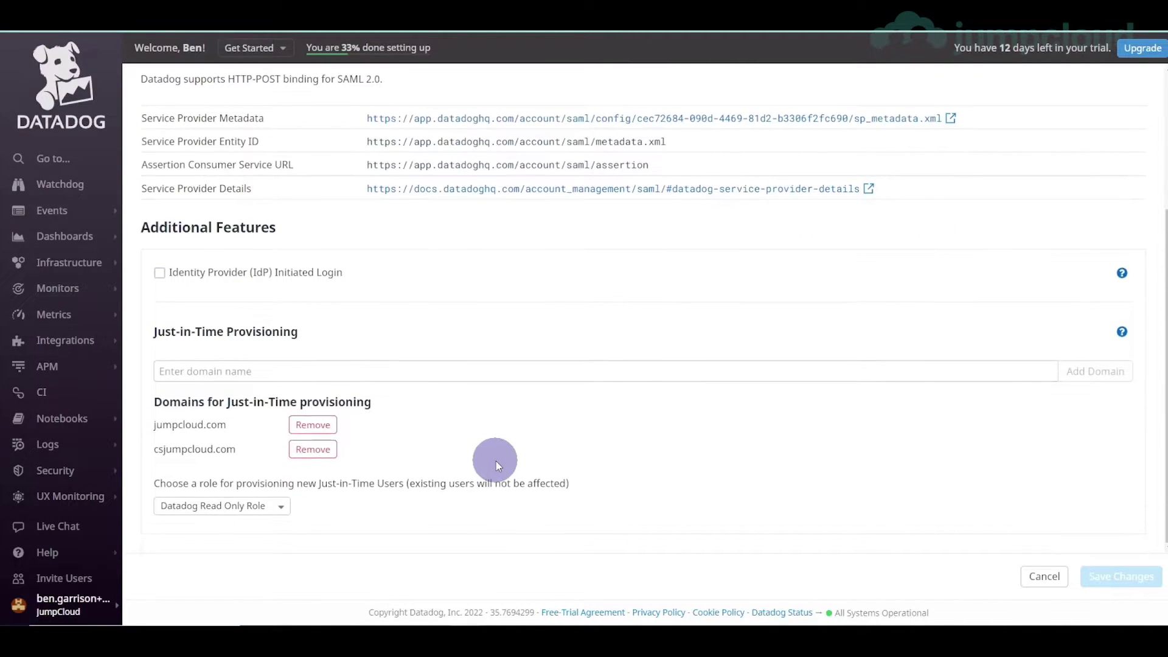
drag(191, 401, 372, 401)
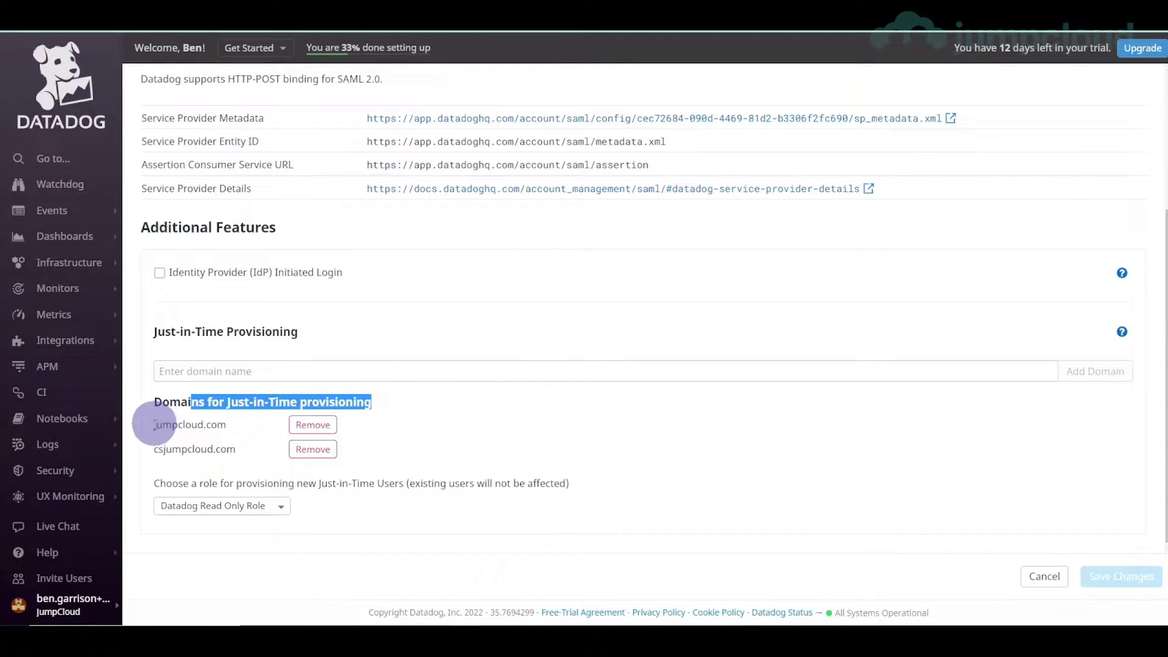
drag(153, 426, 226, 425)
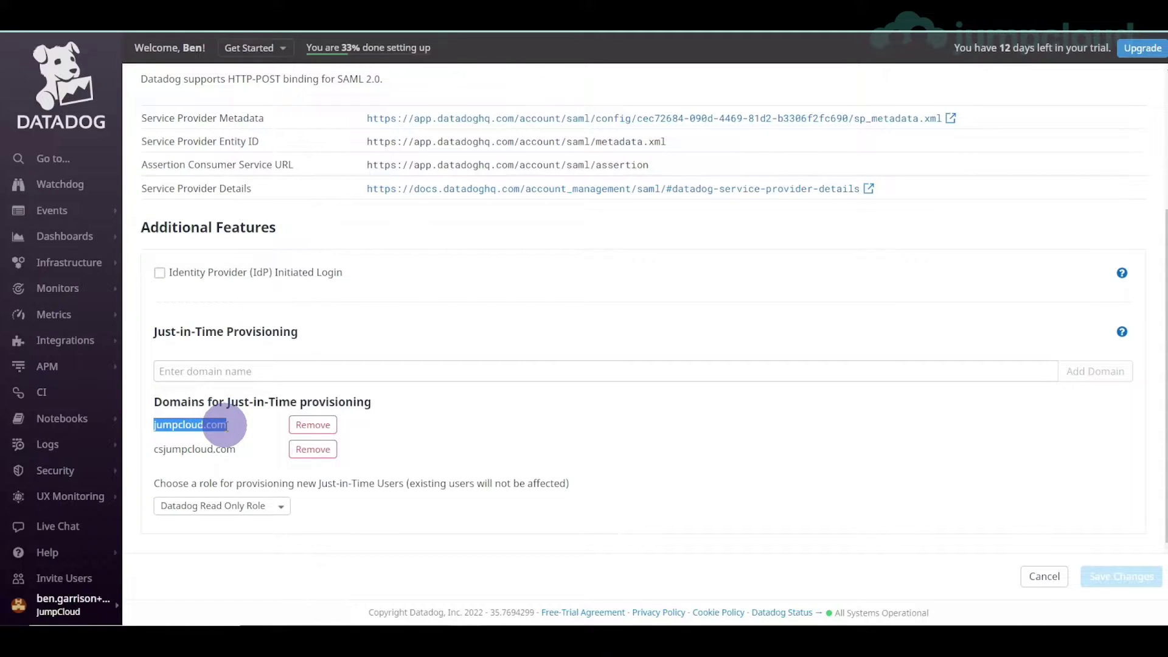
click(226, 424)
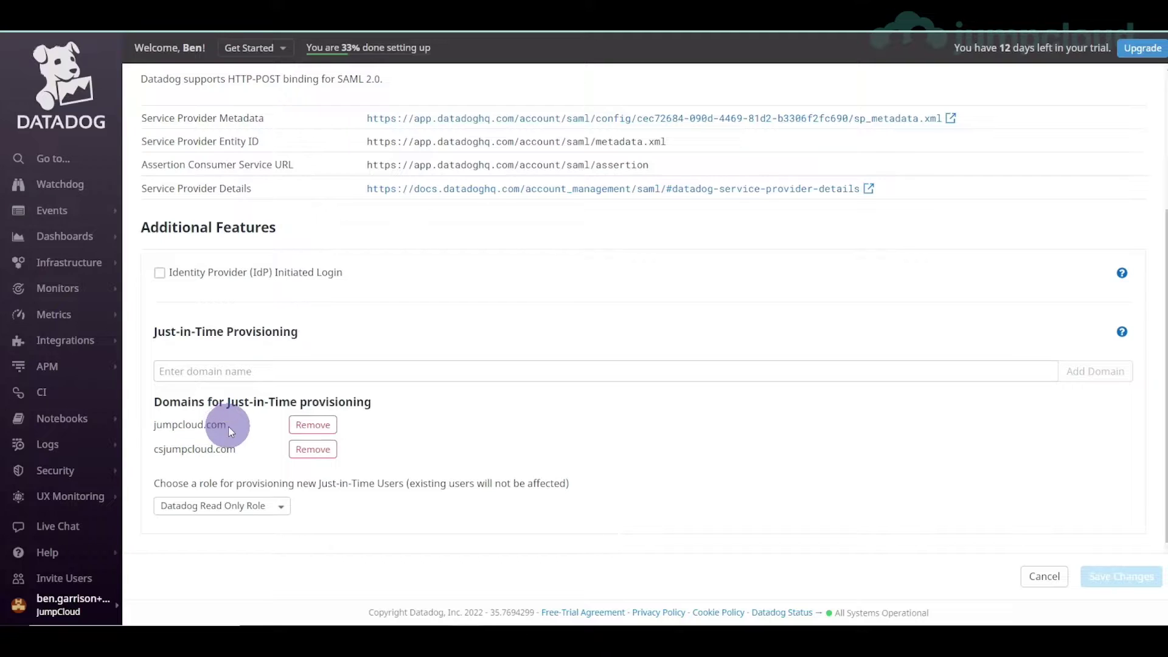
drag(154, 449, 236, 455)
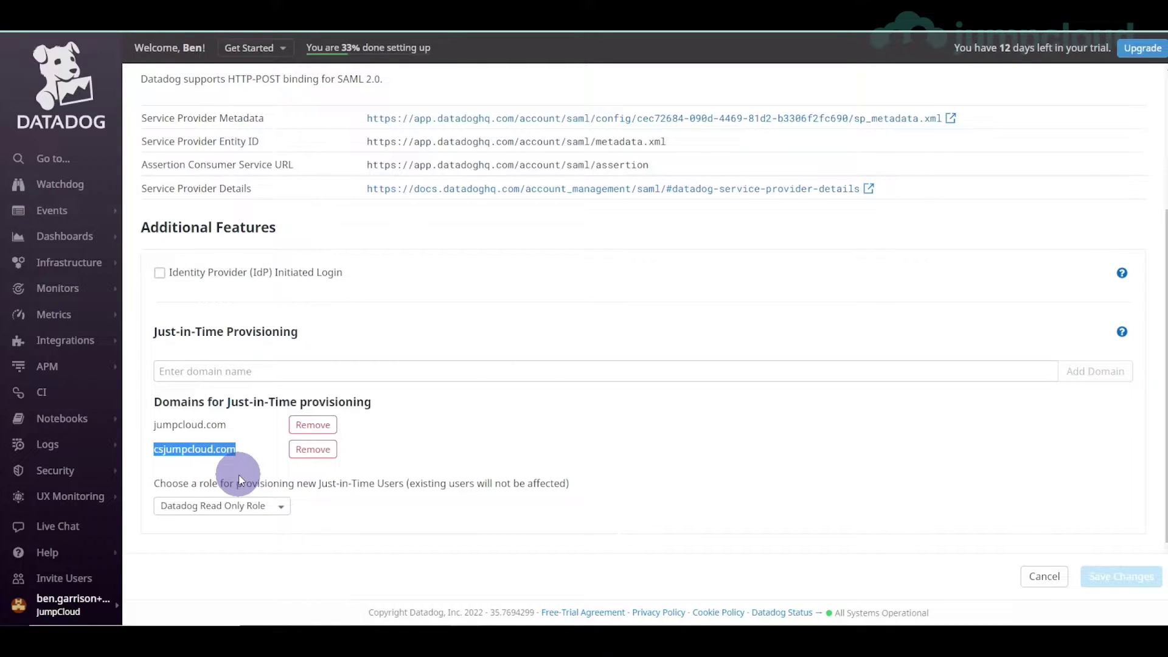
click(261, 373)
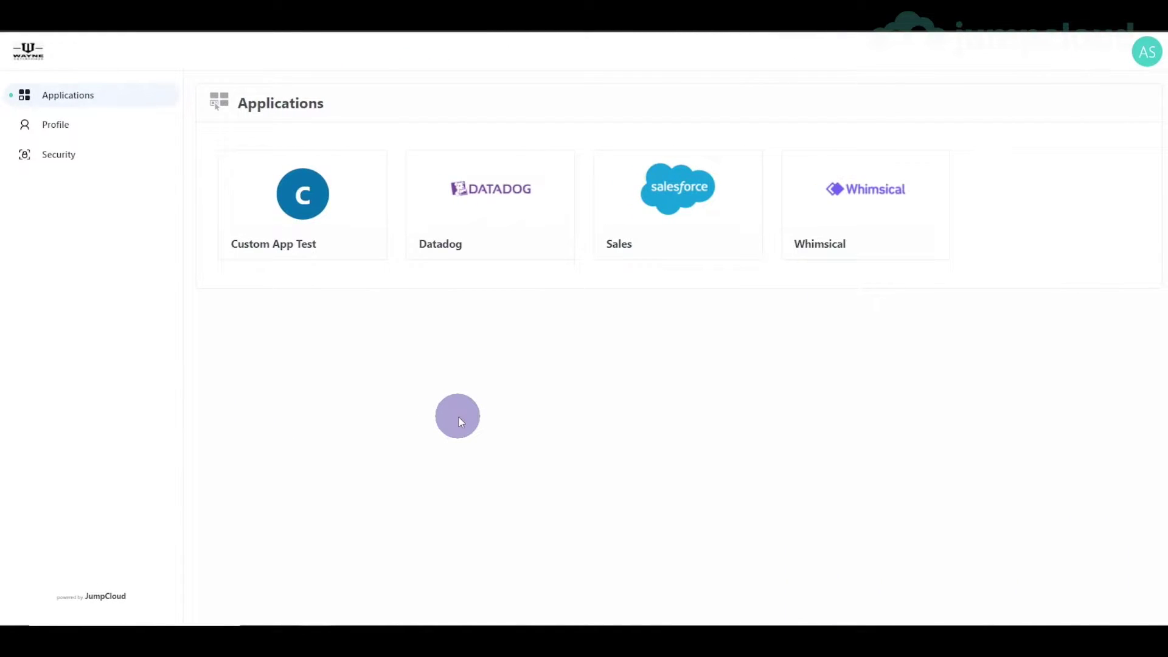
- Check the signed-in account, then launch Datadog via SSO from the user portal's Datadog tile
click(1147, 52)
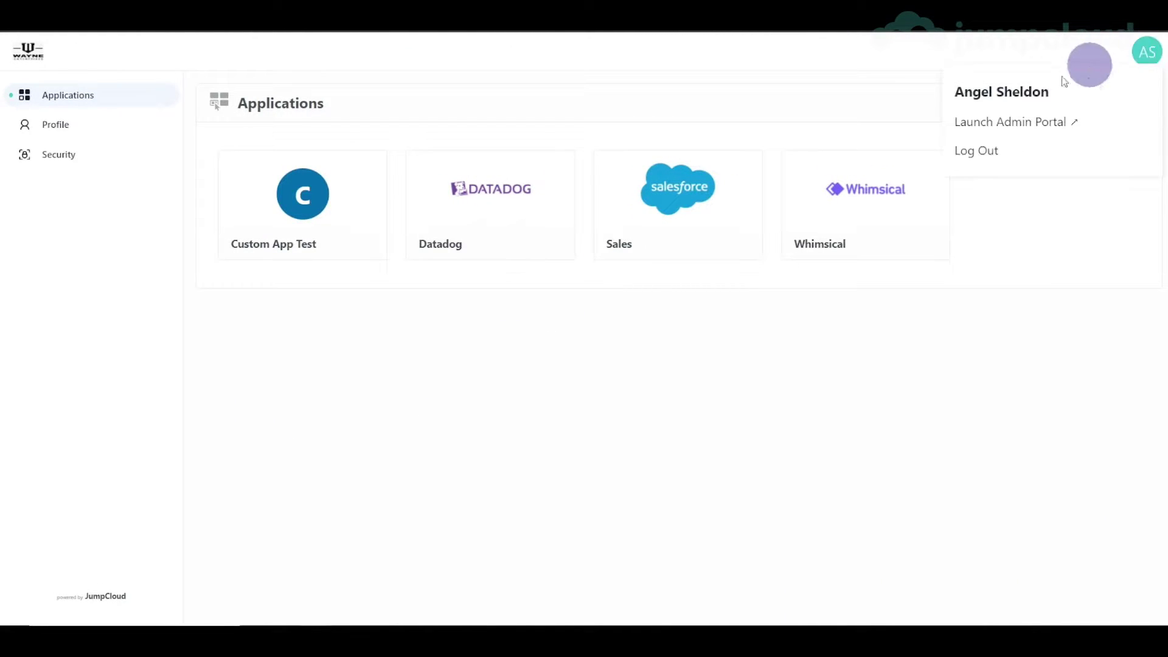
click(736, 345)
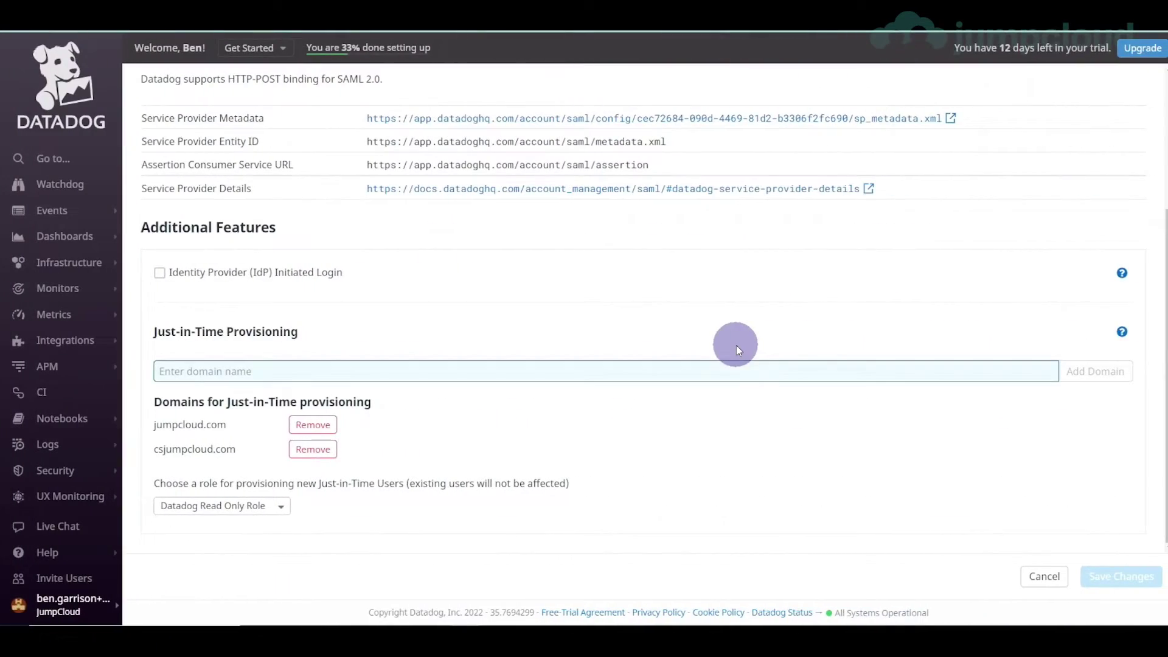
key(ctrl+k)
text(user)
key(Return)
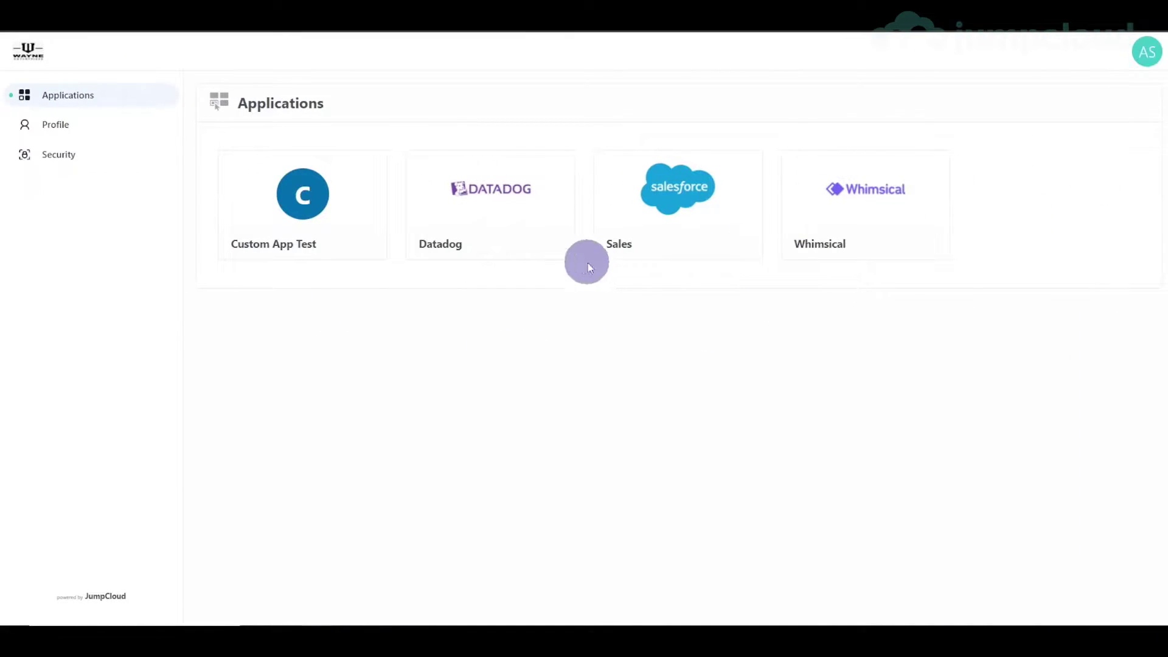
click(478, 216)
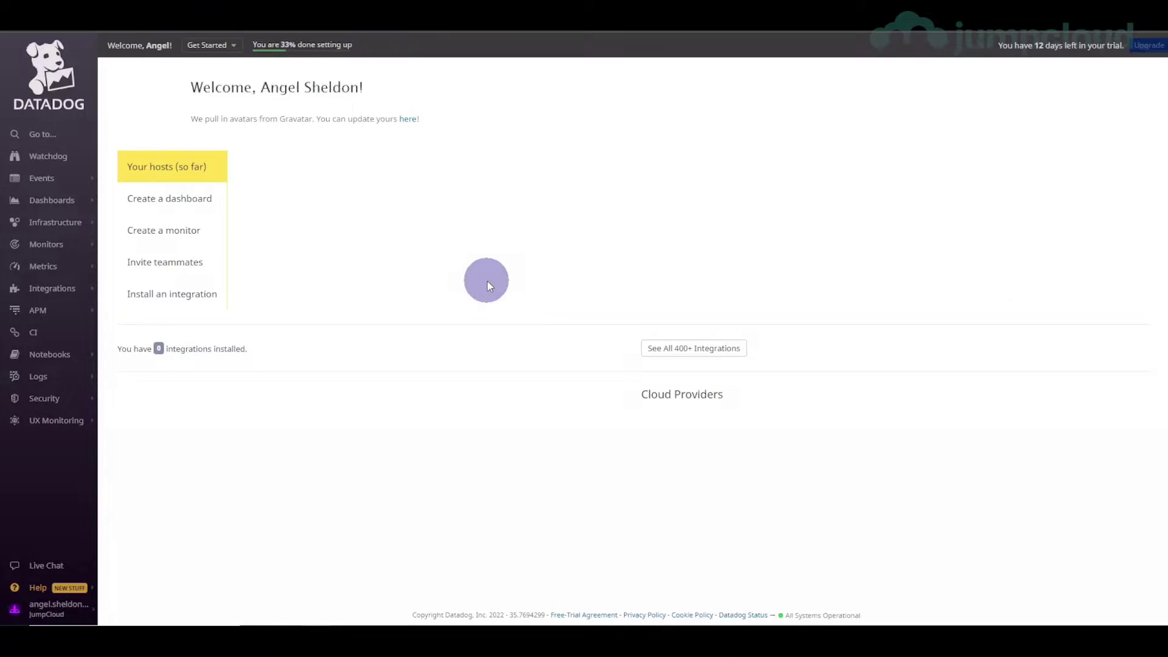
- Confirm the signed-in account and open Organization Settings > Users via quick search 'users'
click(71, 616)
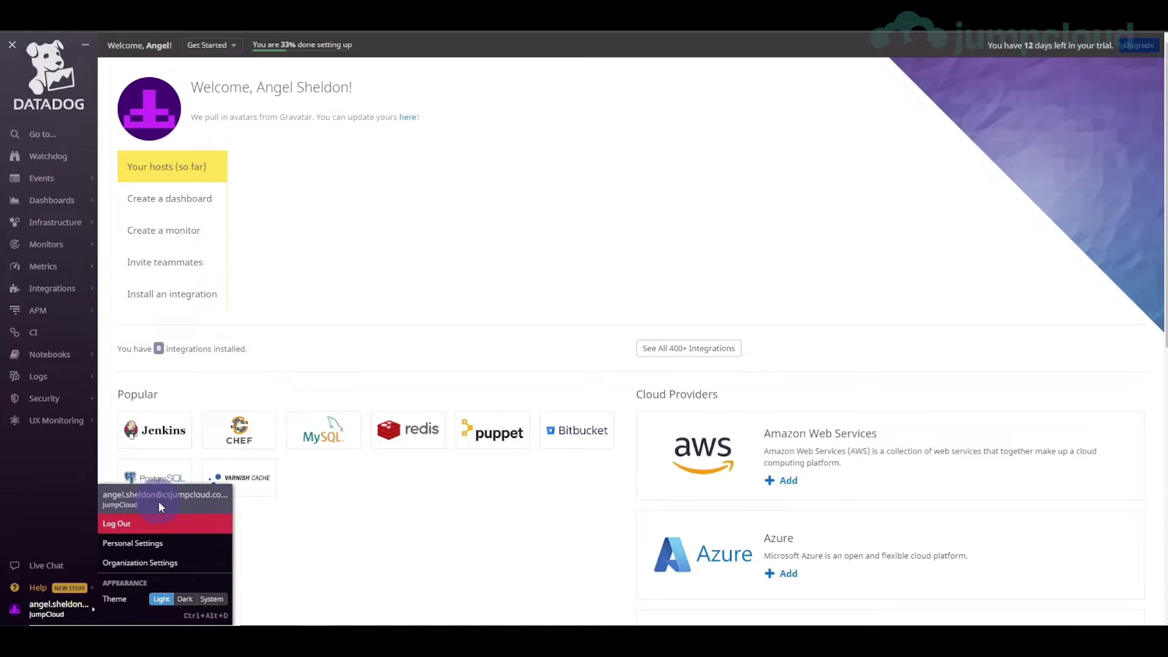
mouse_move(55, 223)
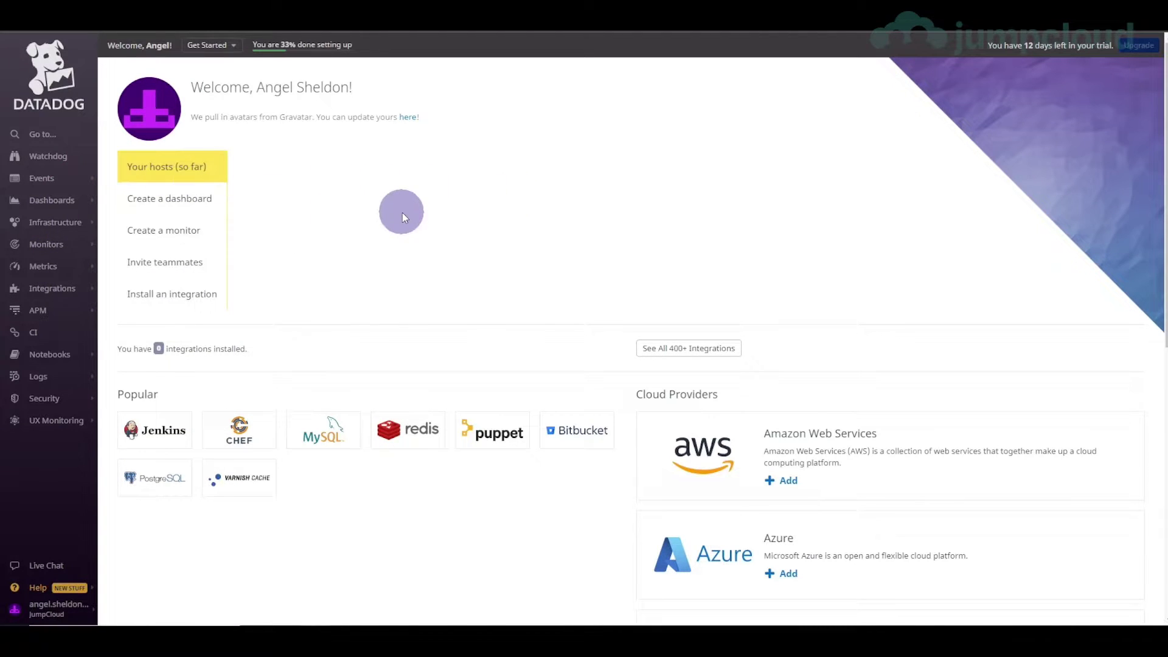
key(ctrl+k)
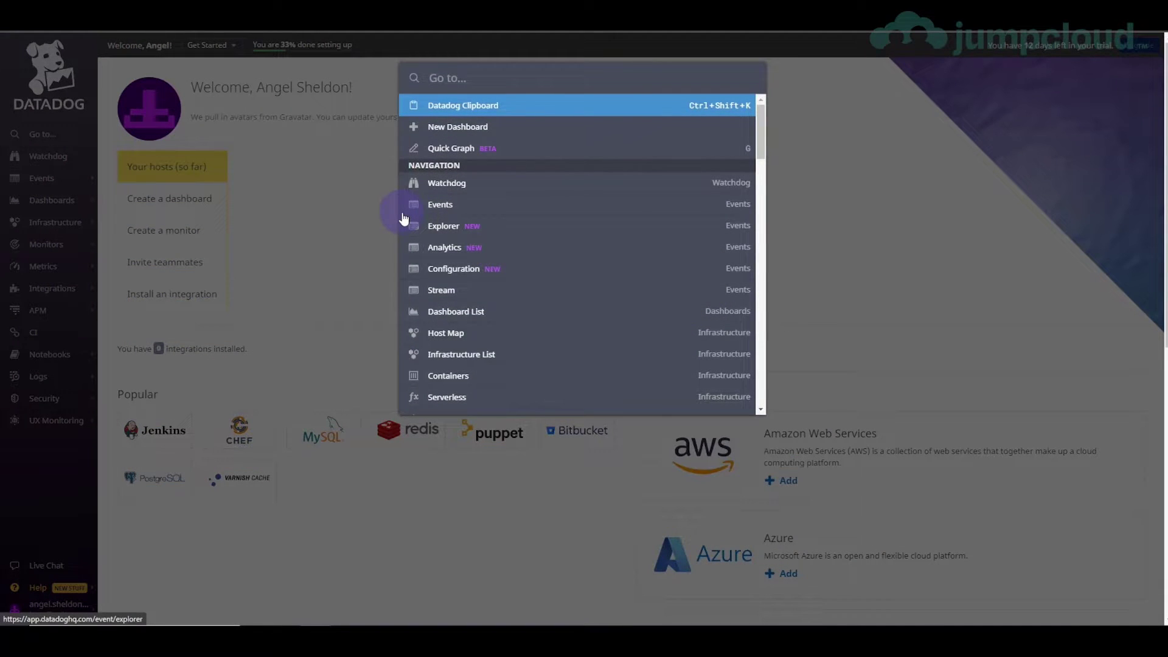
text(users)
key(Return)
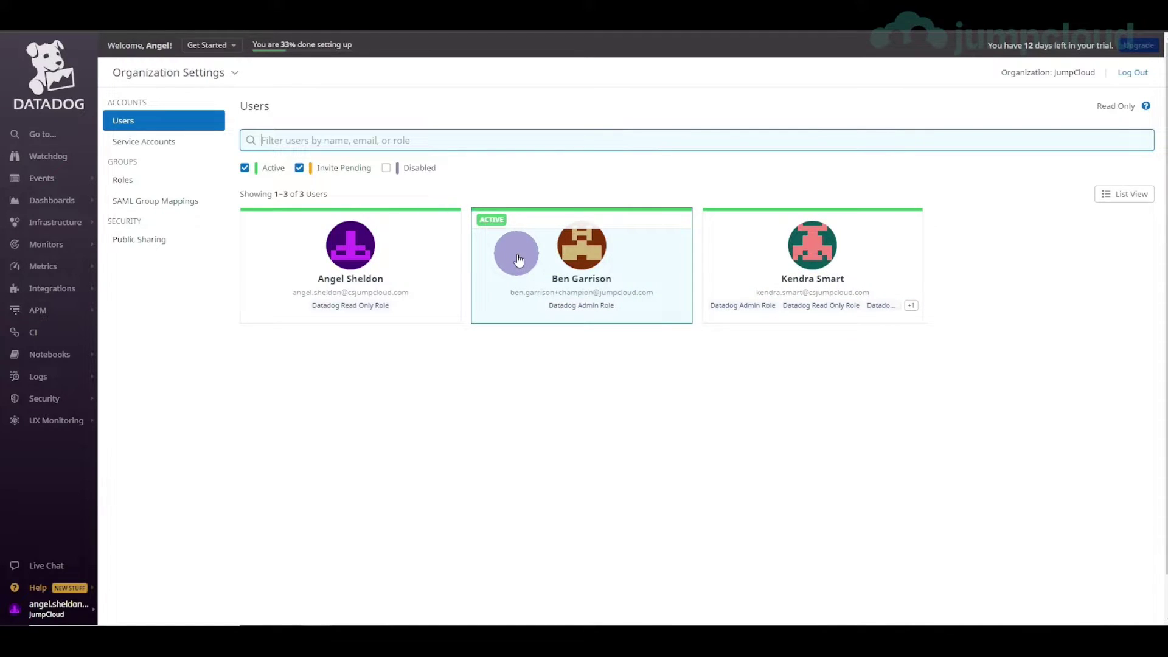
click(538, 172)
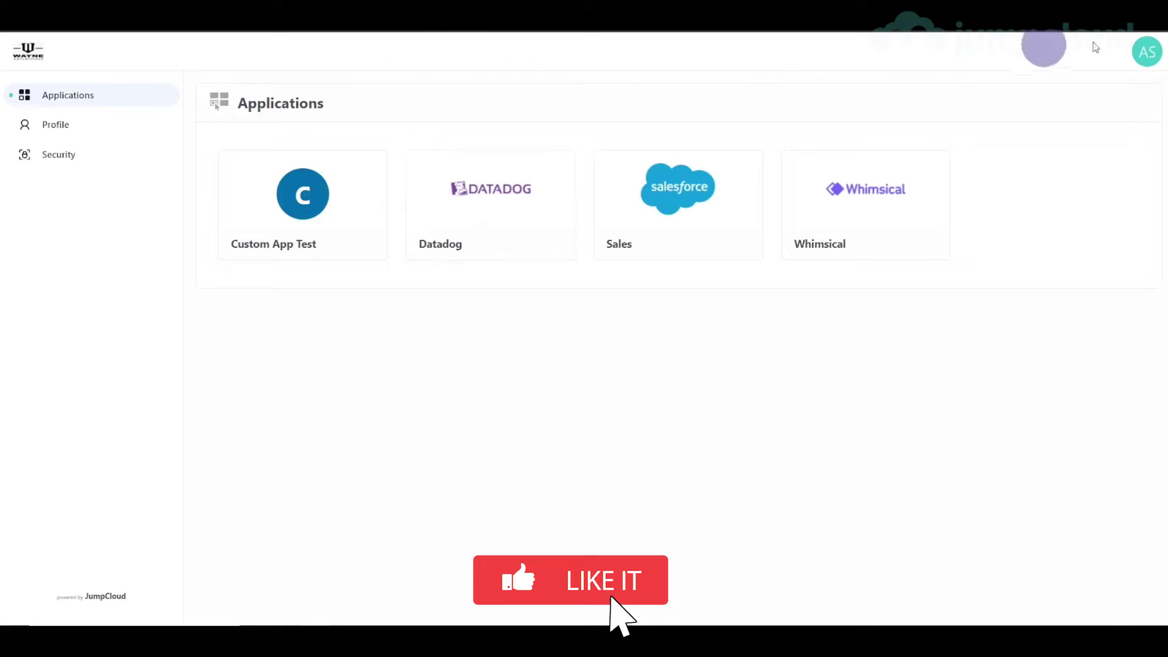
- Log out of the User Portal and enter another DevOps member's login email
click(1144, 53)
click(975, 153)
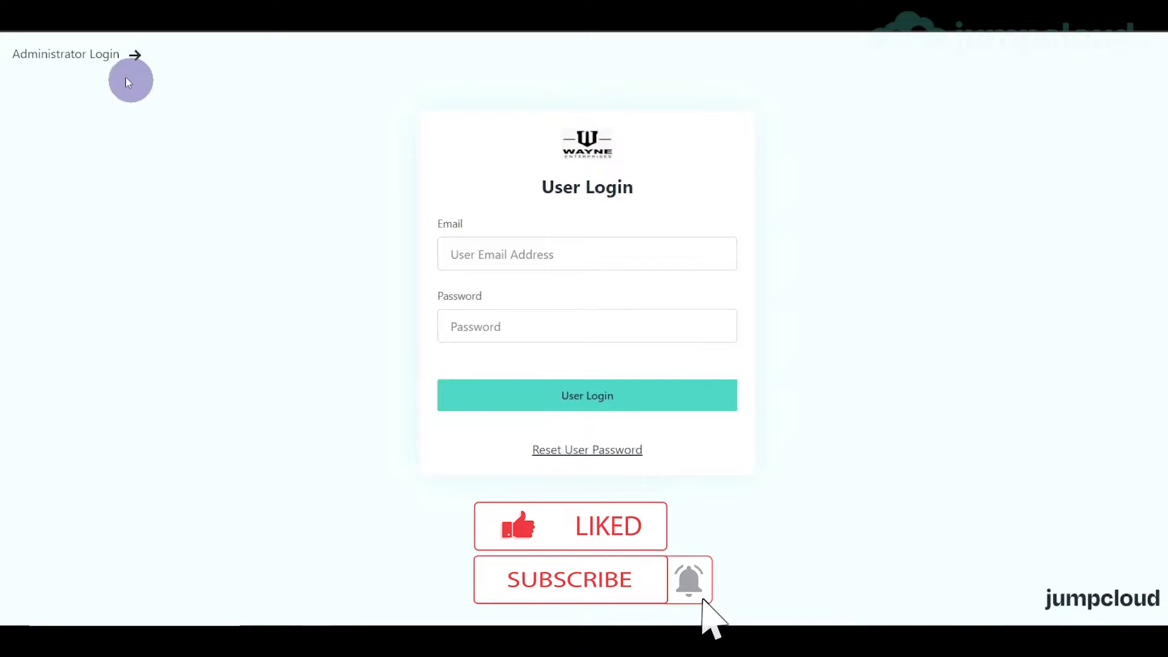
click(454, 255)
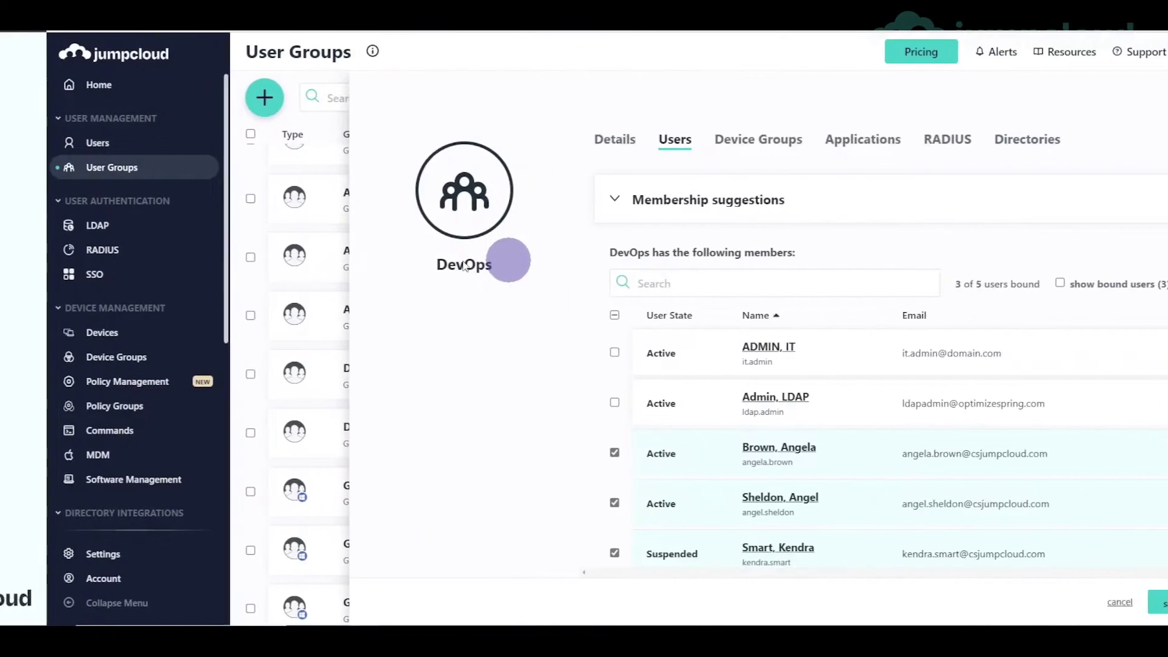
click(96, 141)
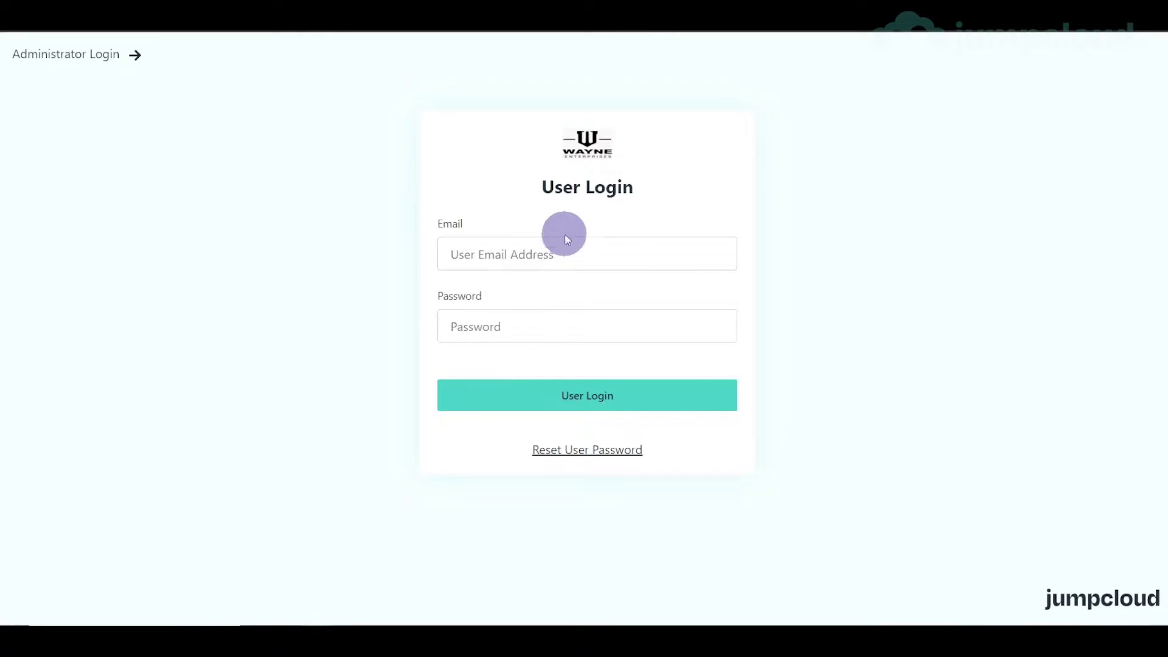
click(565, 244)
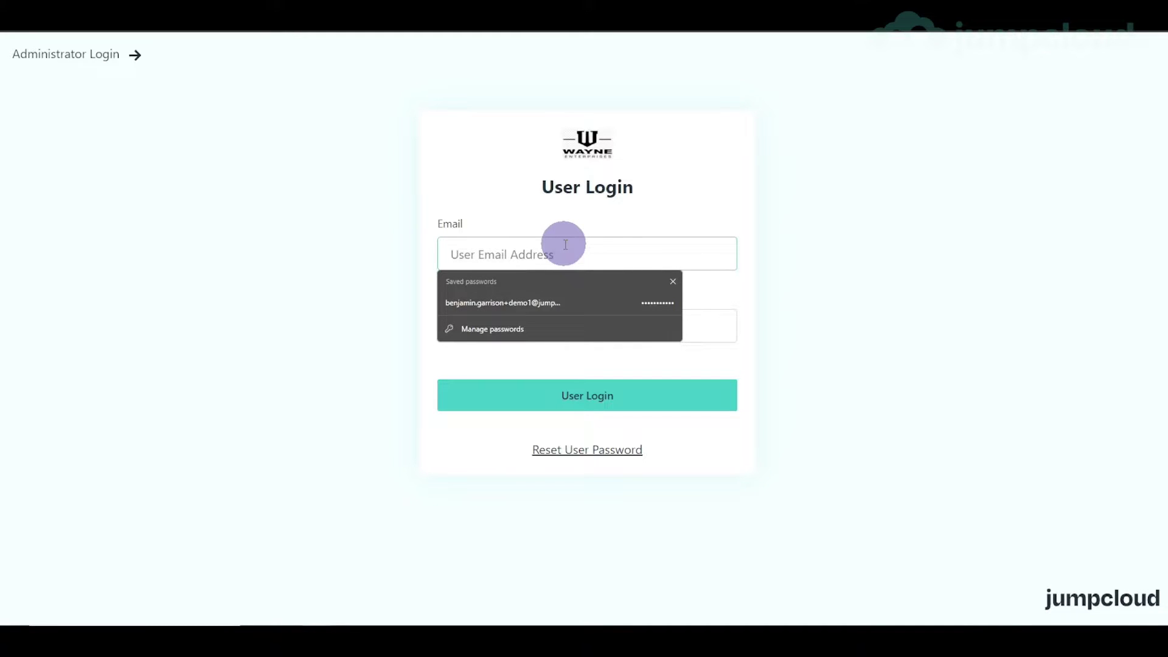
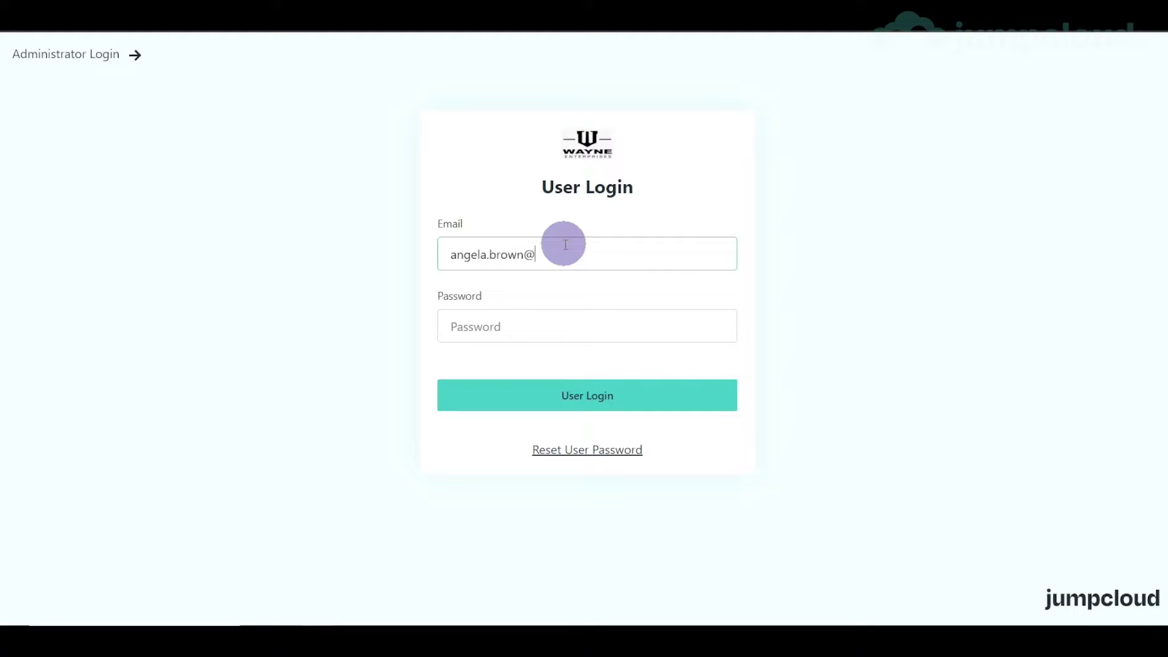
key(Tab)
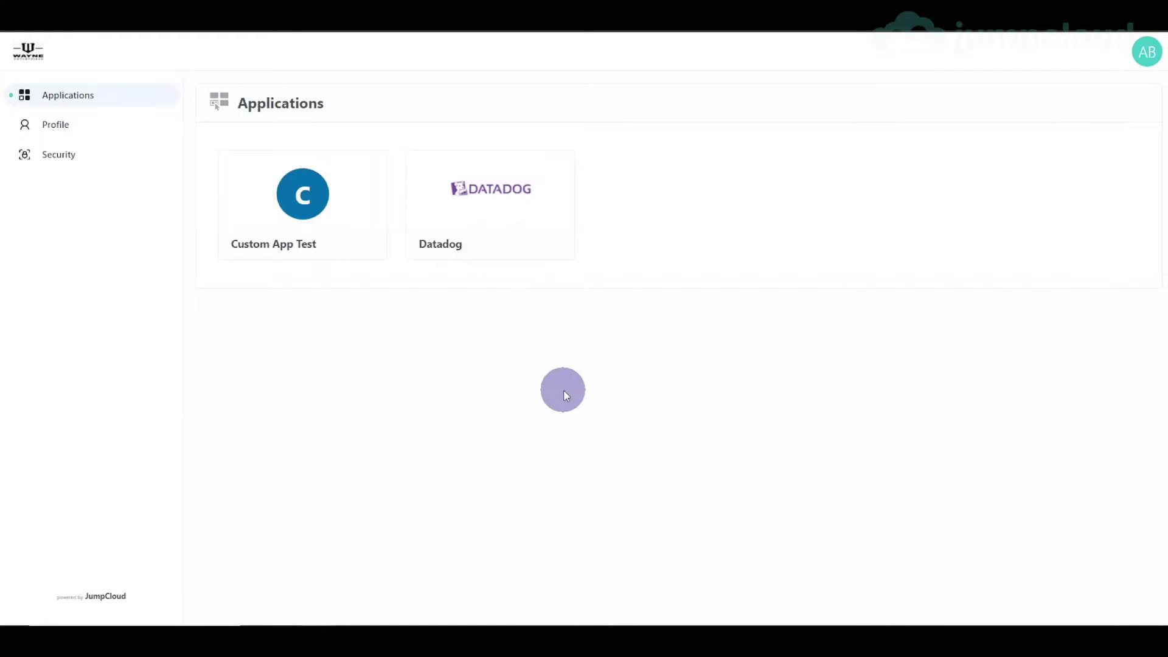
- Launch Datadog from the portal tile as the new user and check the account menu
click(528, 199)
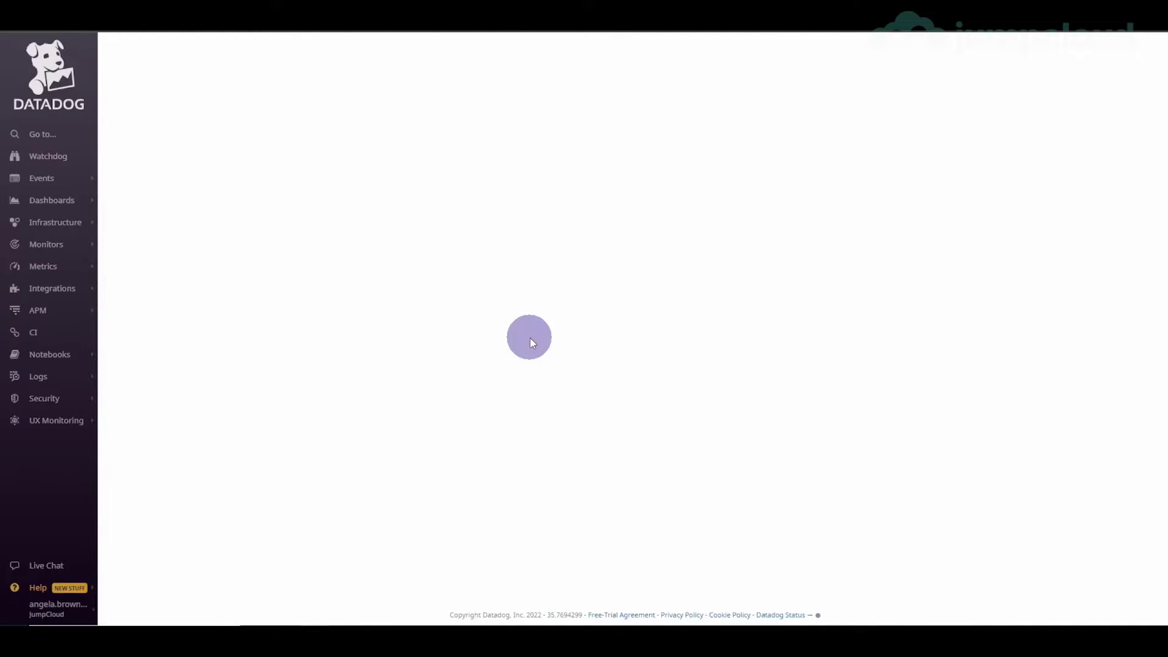
mouse_move(61, 615)
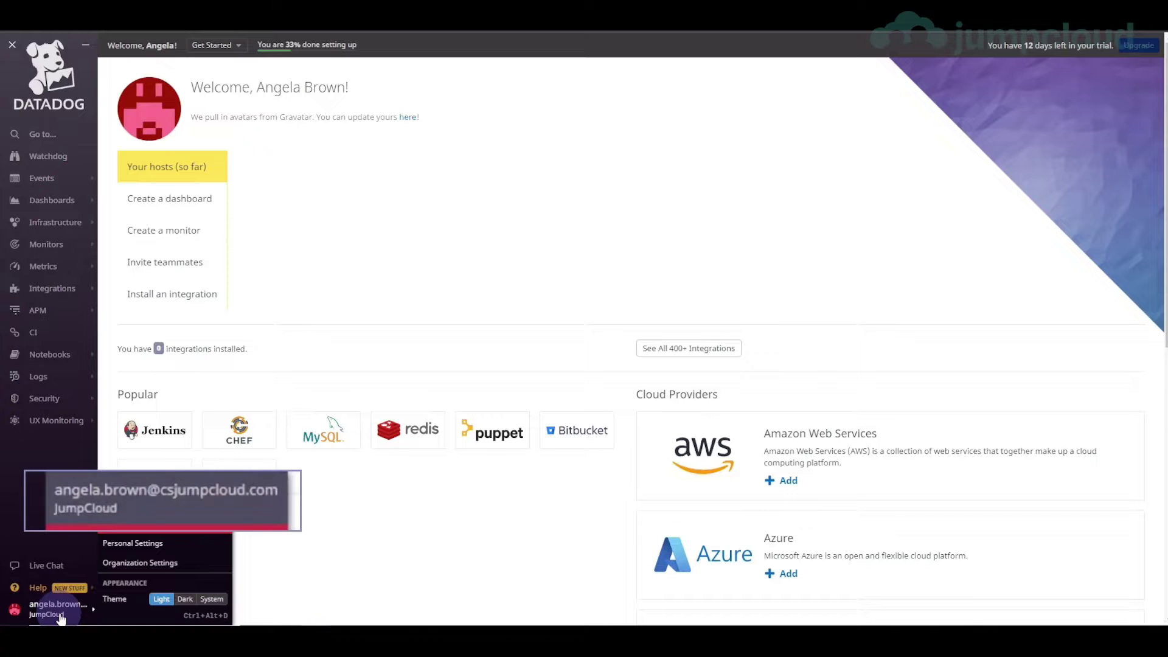
click(363, 540)
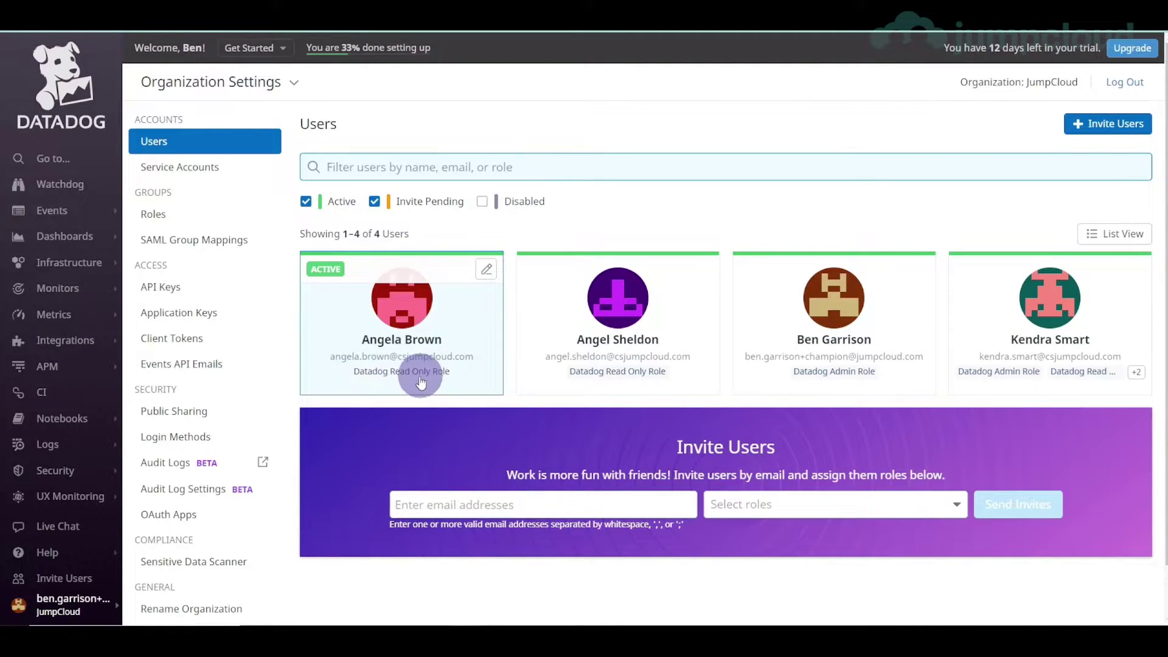
- Open the SAML settings under Login Methods and review the Just-in-Time Read Only default role
click(195, 437)
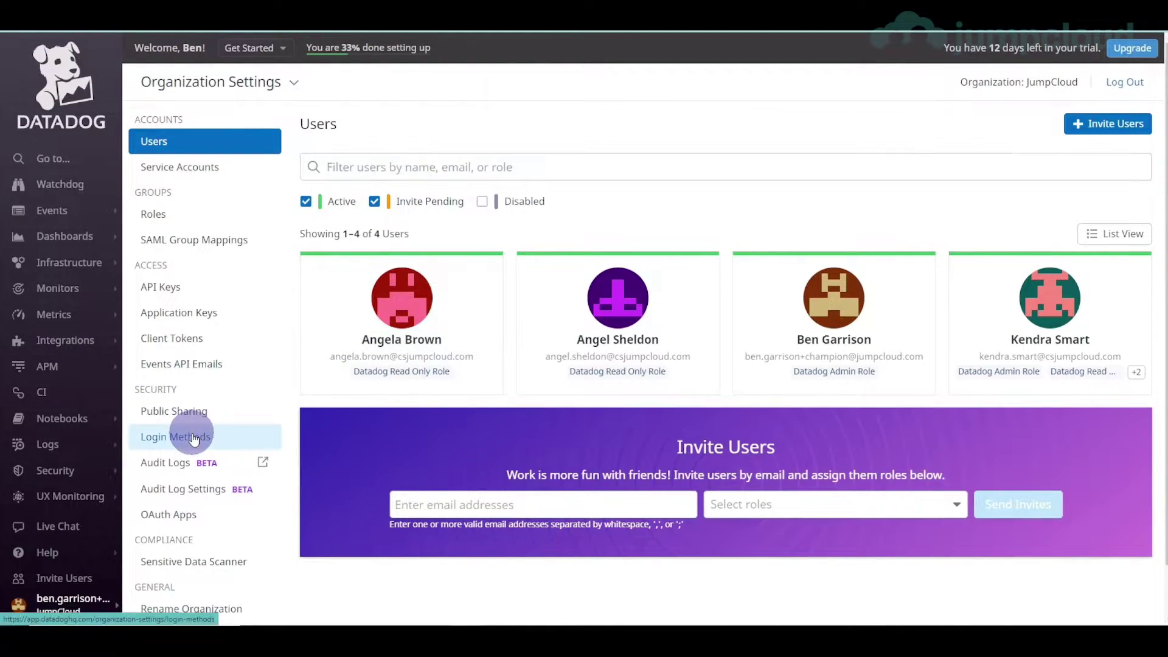
click(1113, 417)
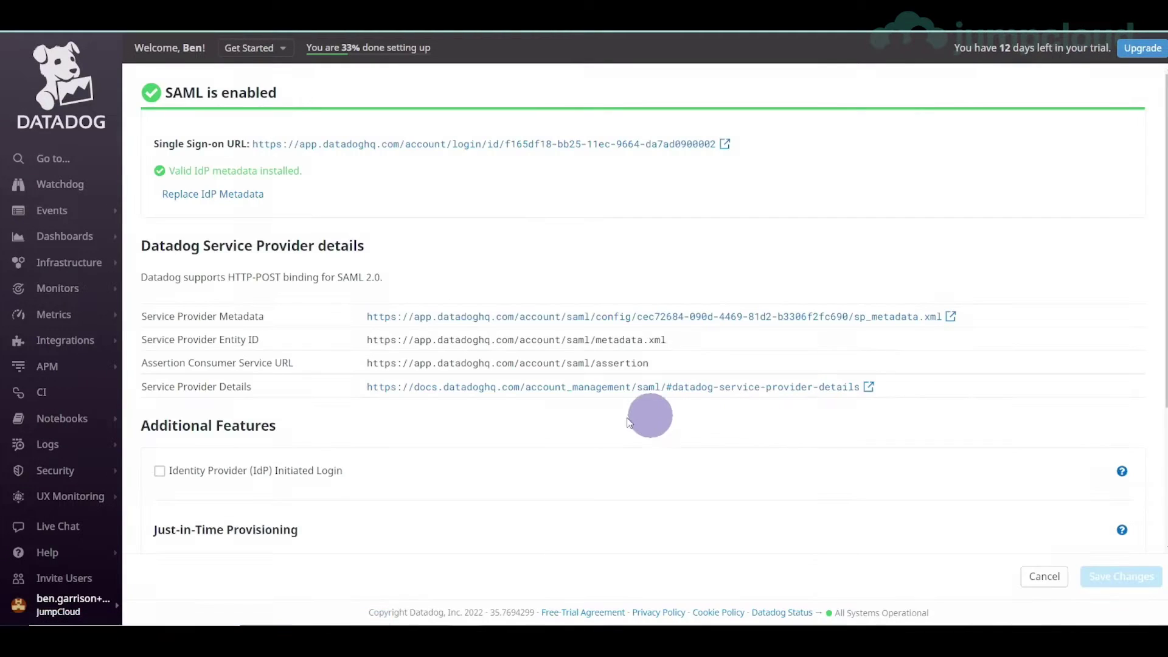
scroll(582, 365, down, 4)
drag(154, 485, 586, 485)
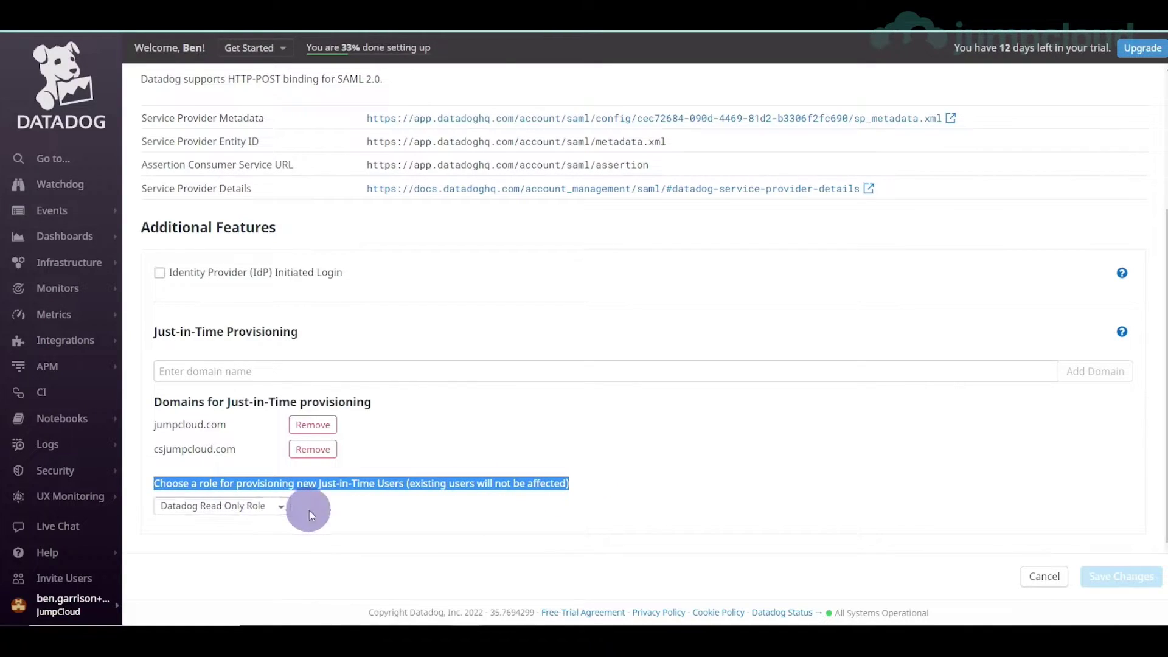
click(316, 488)
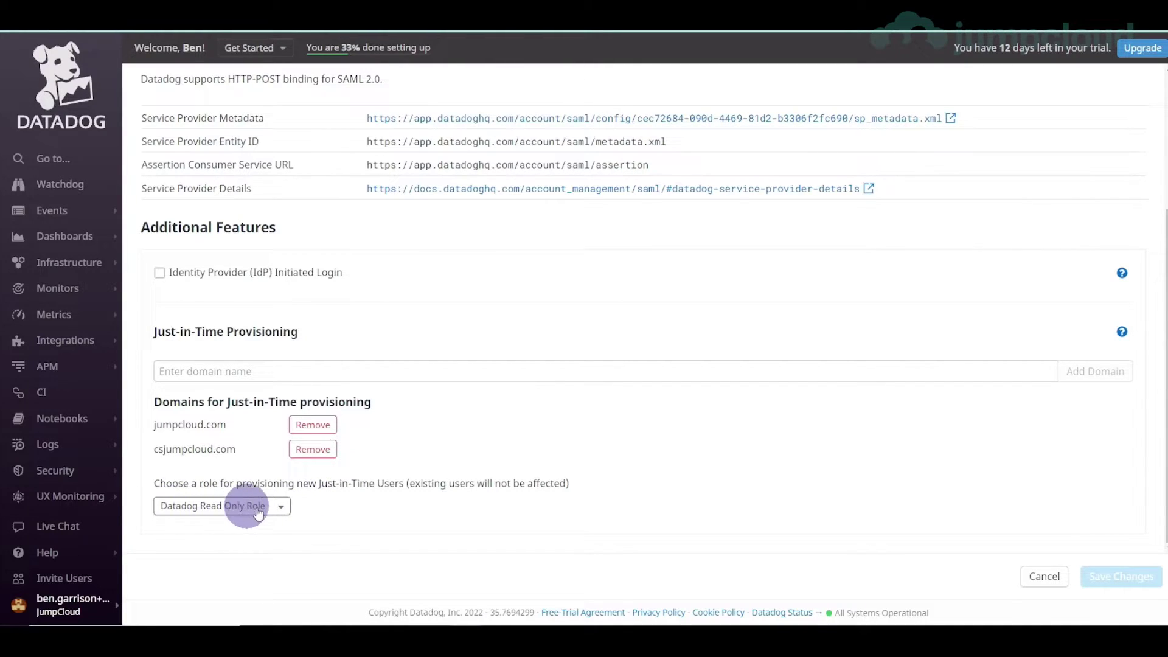
drag(318, 483, 410, 484)
click(445, 485)
scroll(445, 485, up, 2)
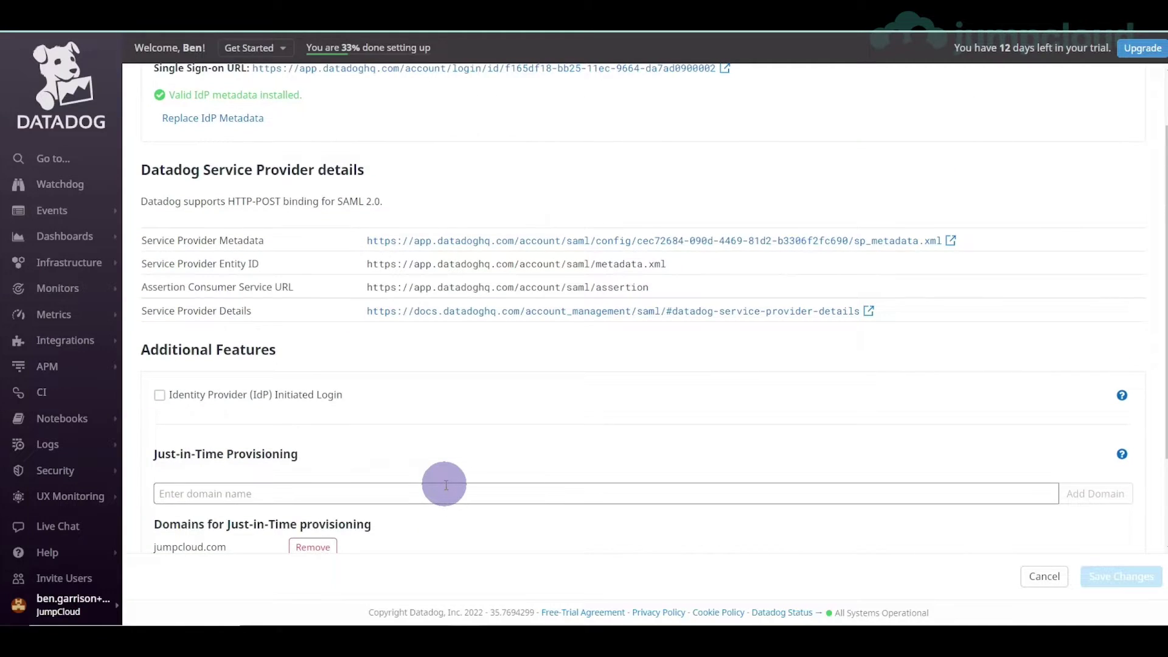
- Open SAML Group Mappings and map the DevOps attribute value to Datadog Admin Role
text(saml)
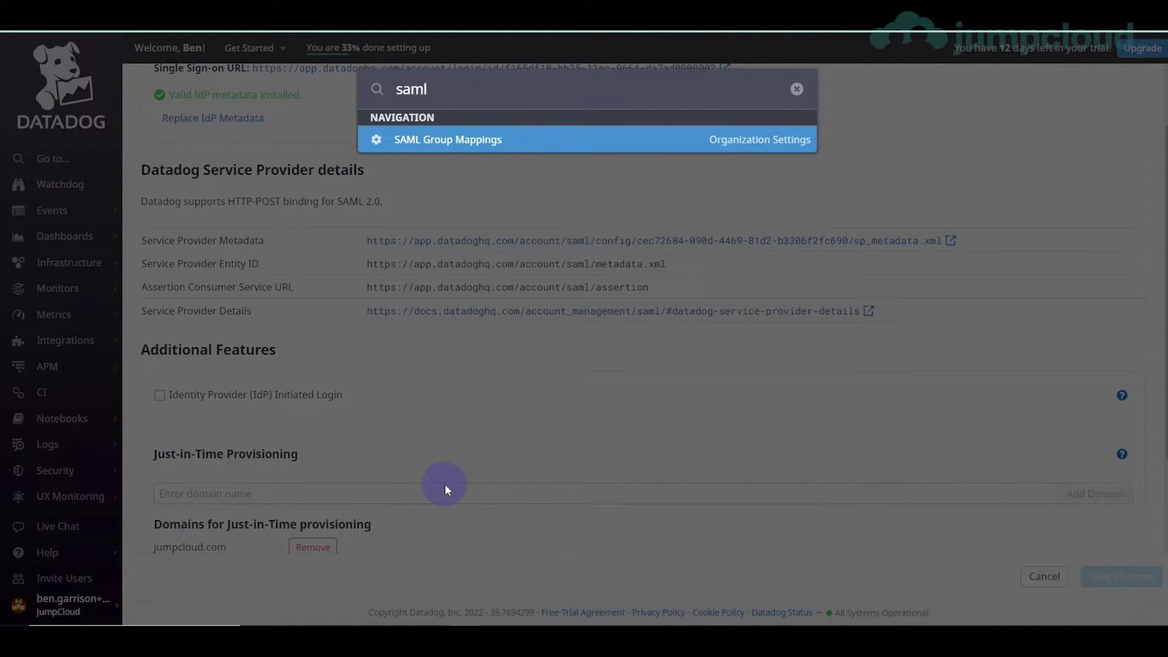
key(Return)
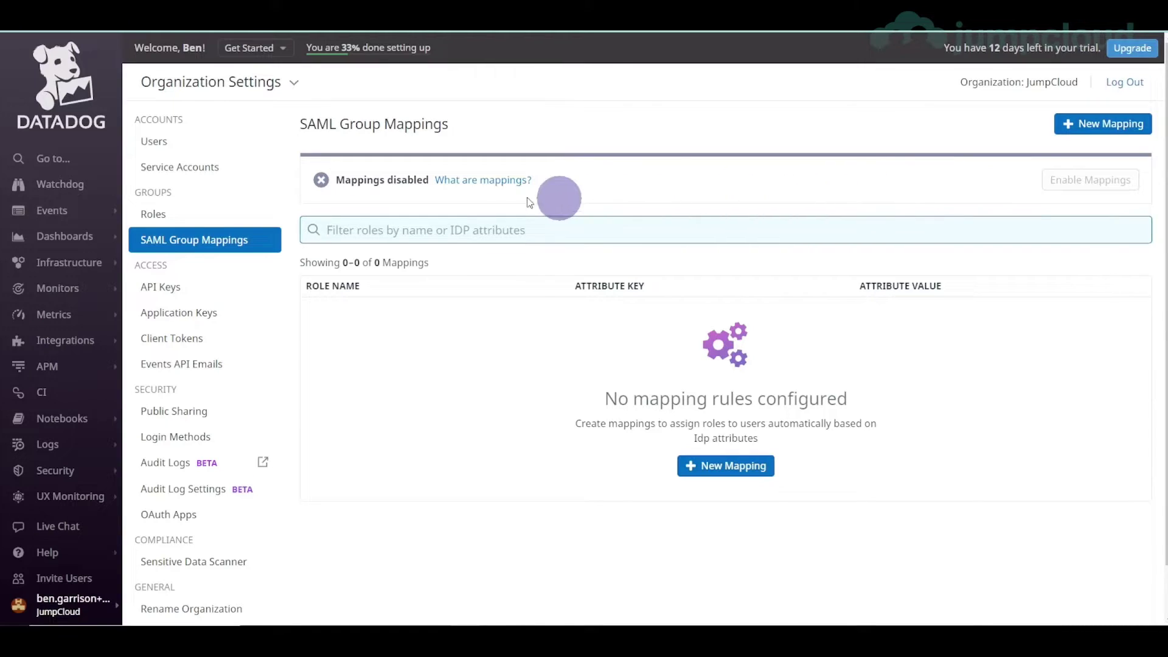
click(1092, 135)
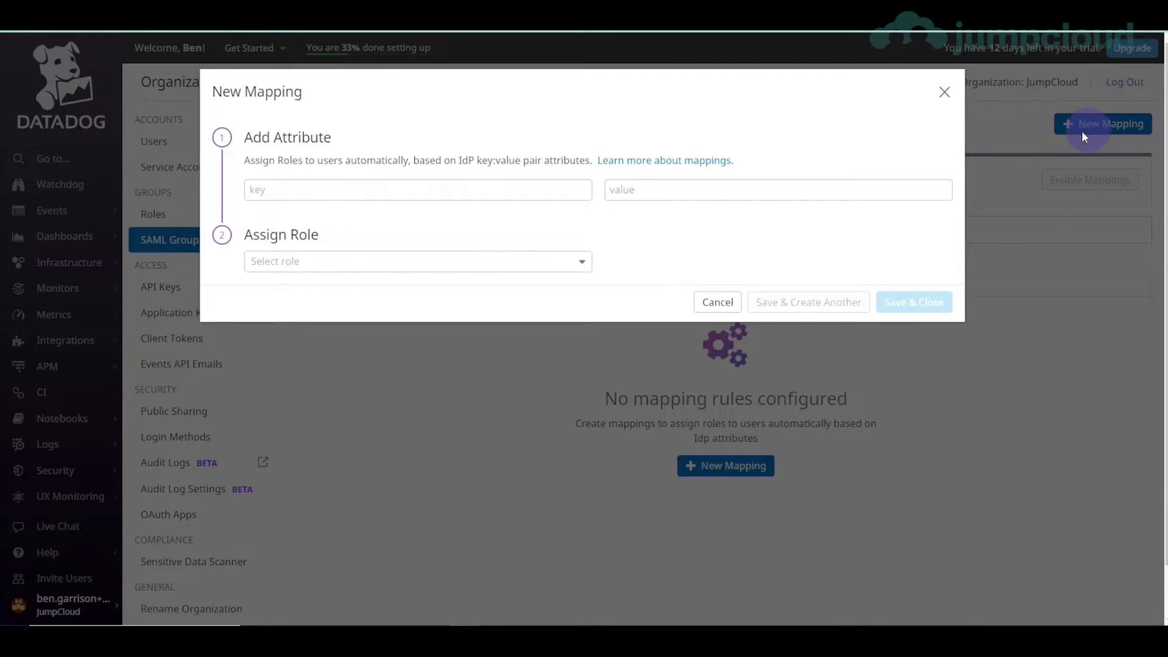
click(325, 193)
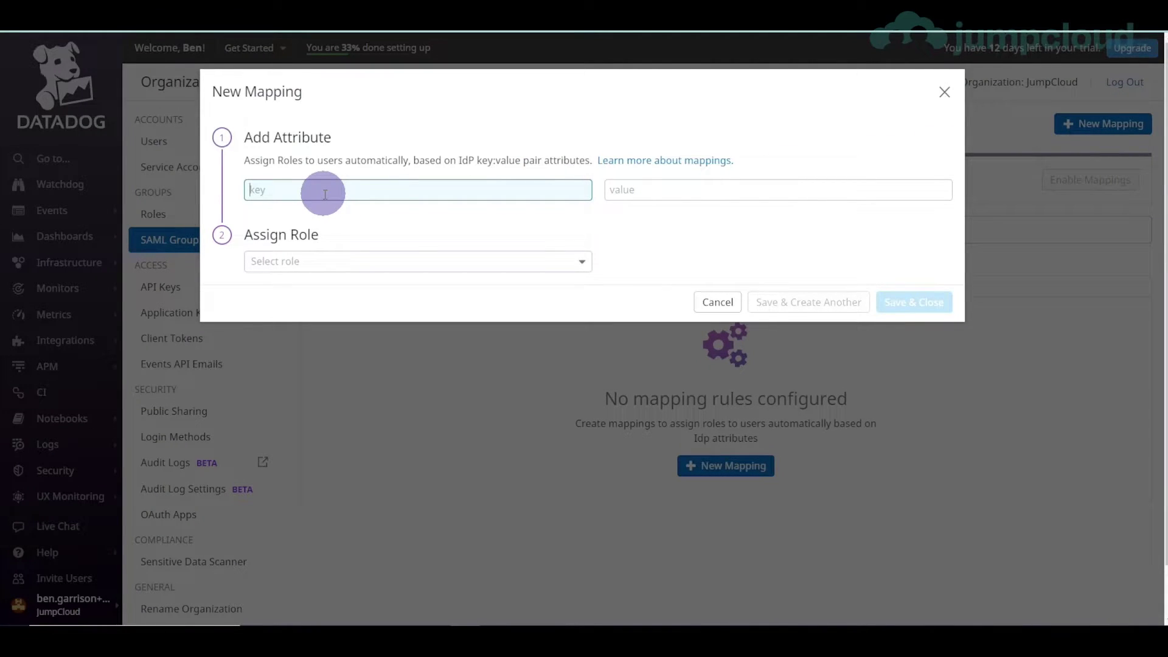
key(Tab)
text(D)
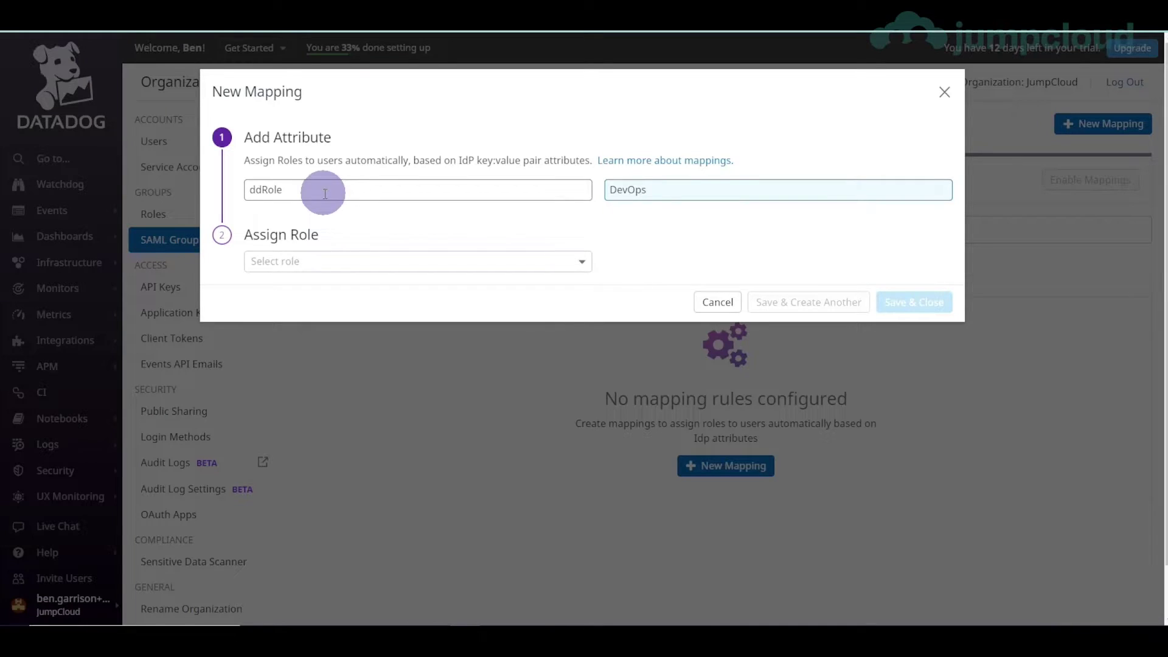
click(560, 258)
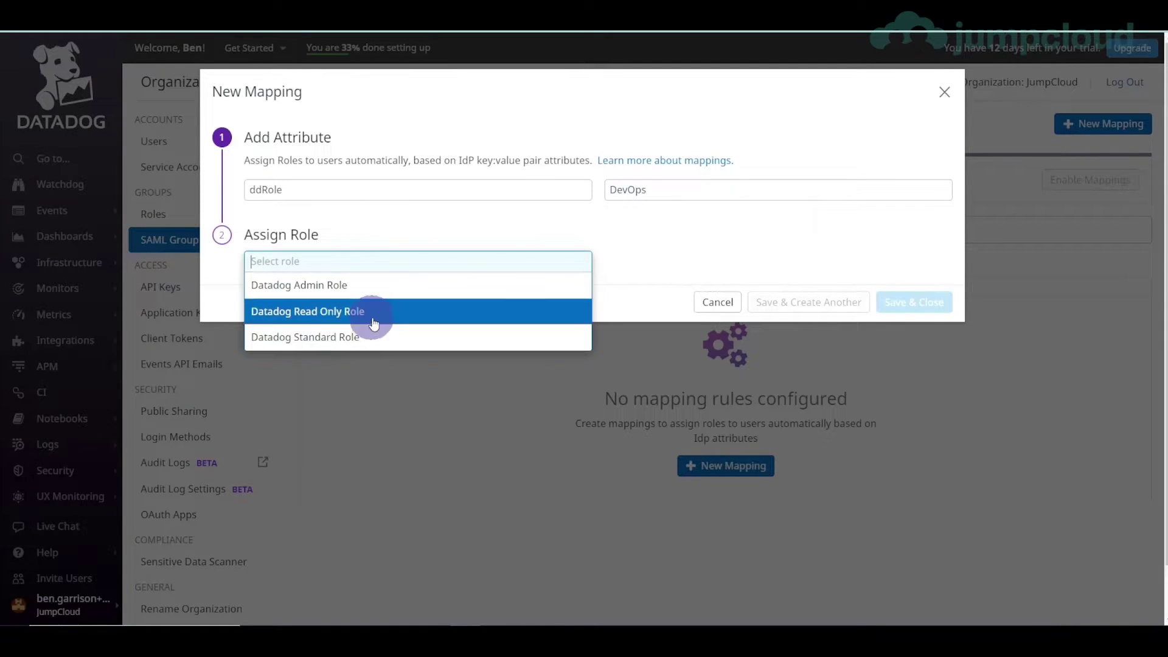
click(378, 284)
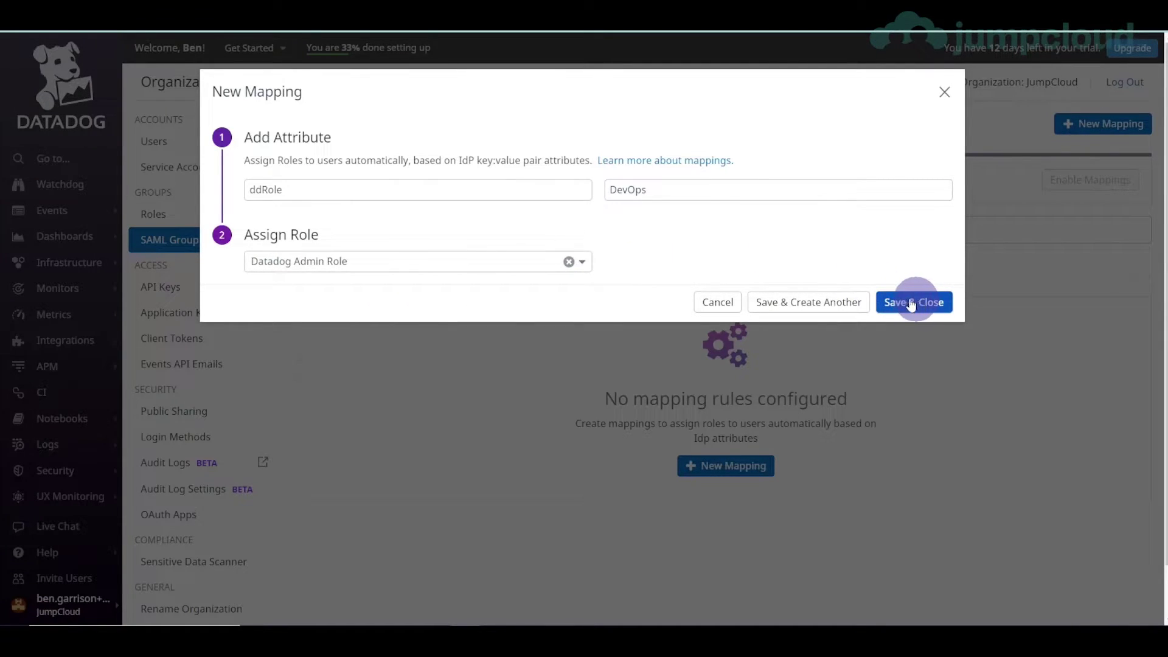
click(812, 301)
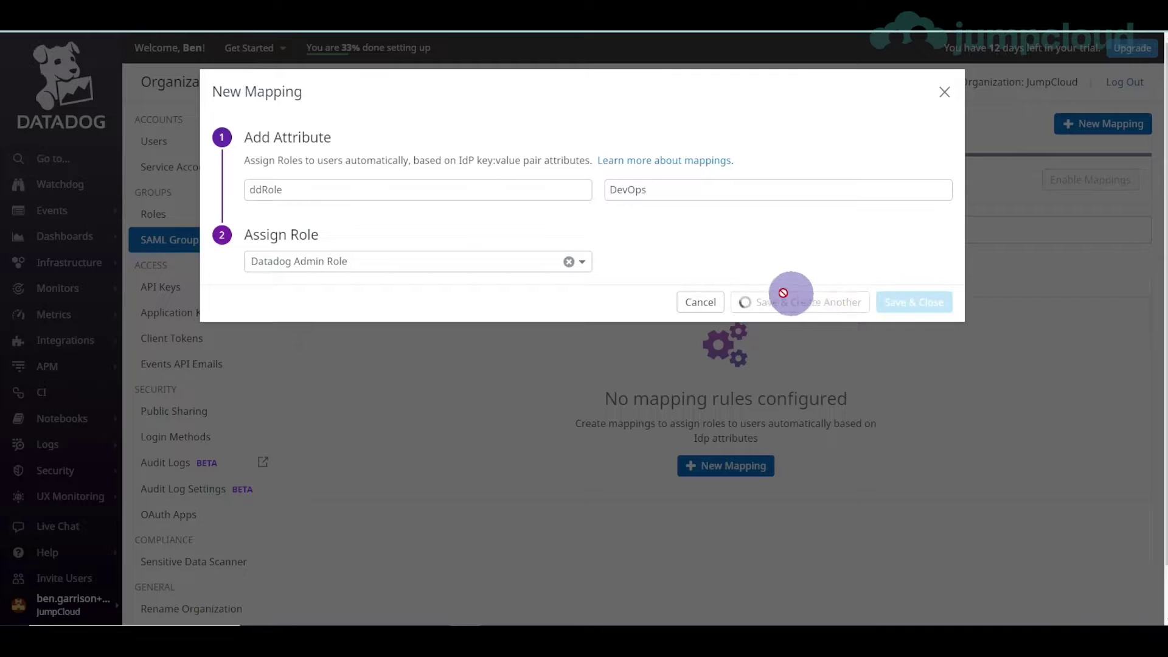
- Map ddRole value All Employees to Datadog Read Only Role and select the ddRole key
click(349, 198)
text(ddRole)
key(Tab)
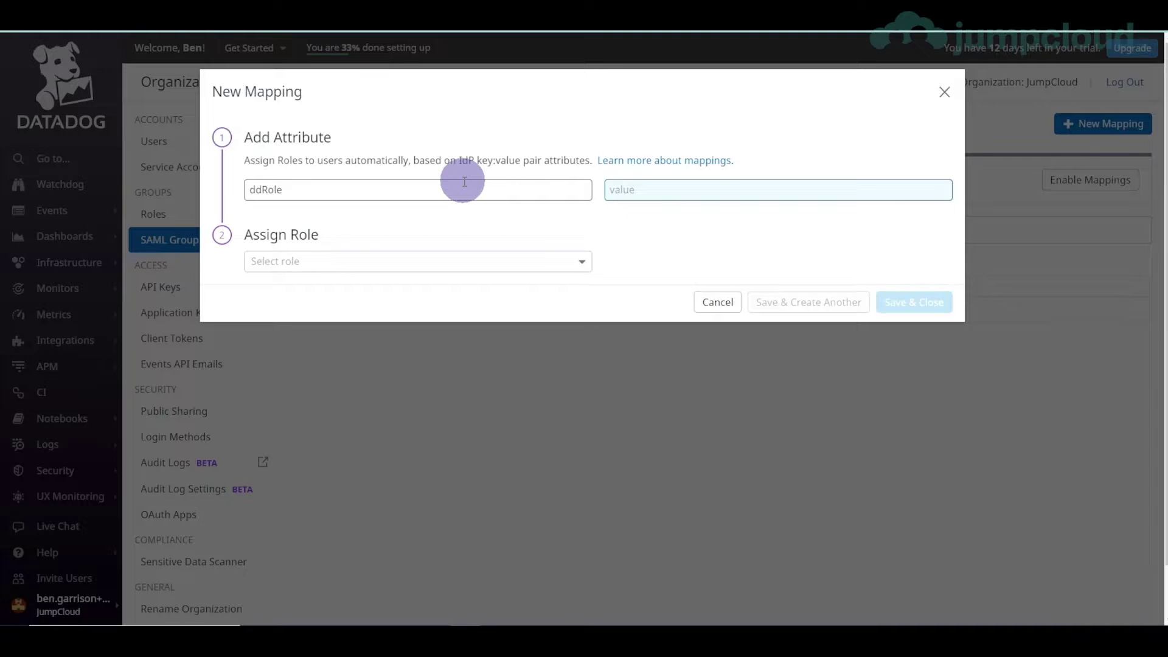
text(Acc)
key(BackSpace)
text(All Employees)
click(455, 259)
click(350, 313)
click(913, 303)
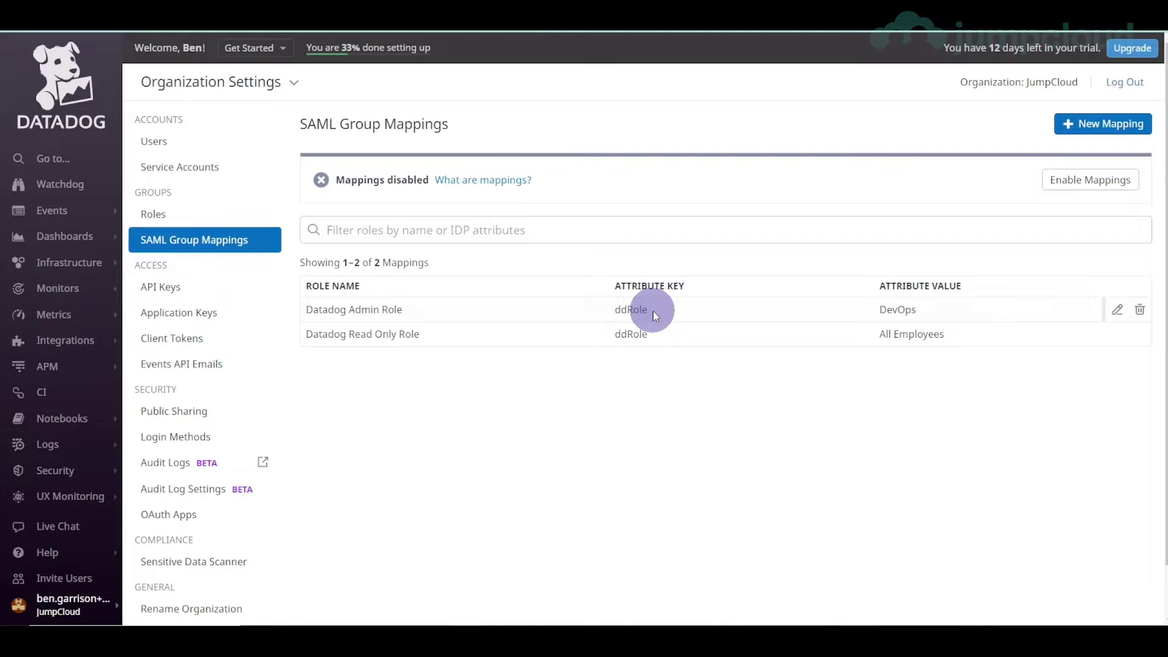
drag(652, 311, 616, 310)
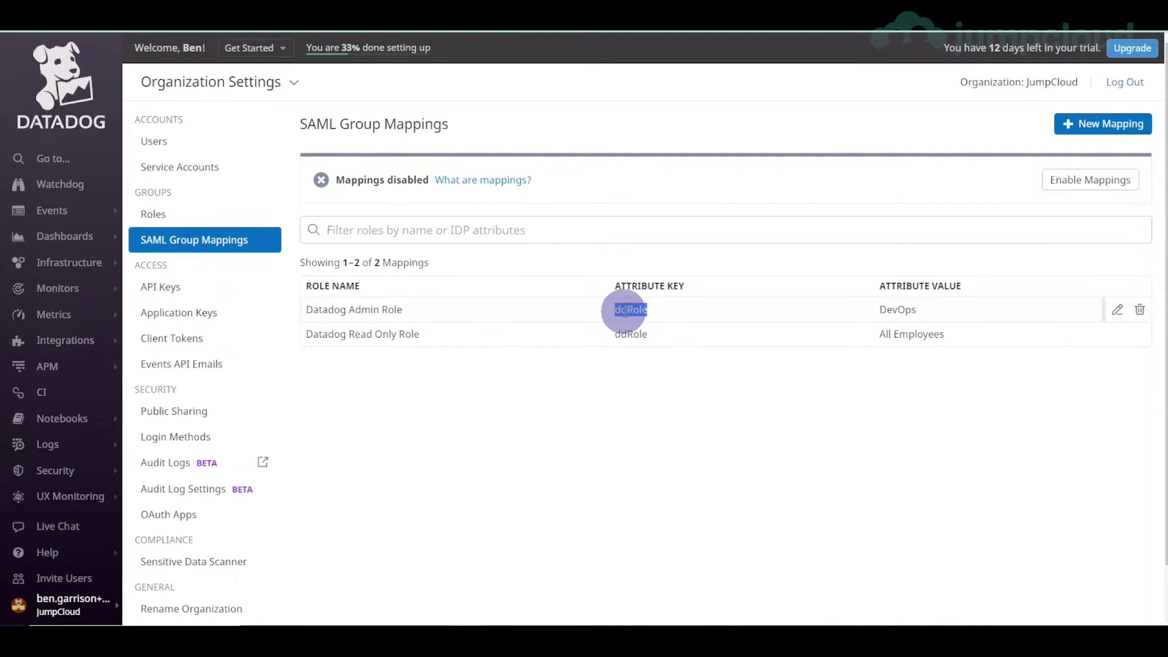
click(878, 312)
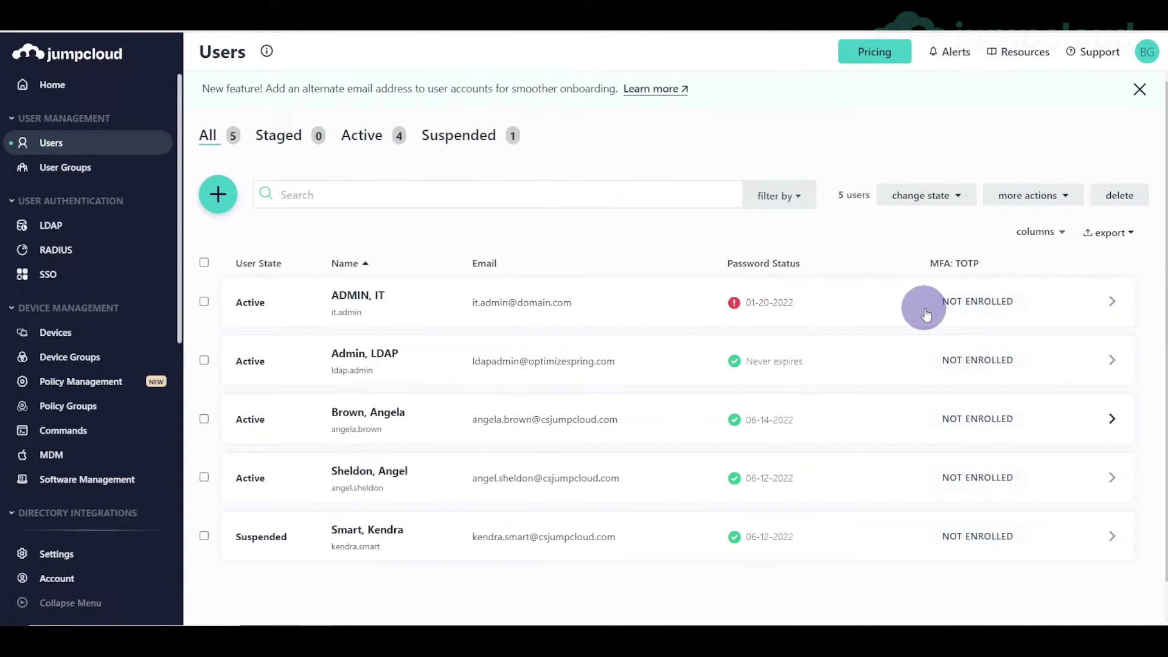
- Include the group attribute ddRole on the Datadog SSO app's SSO tab and save
click(59, 278)
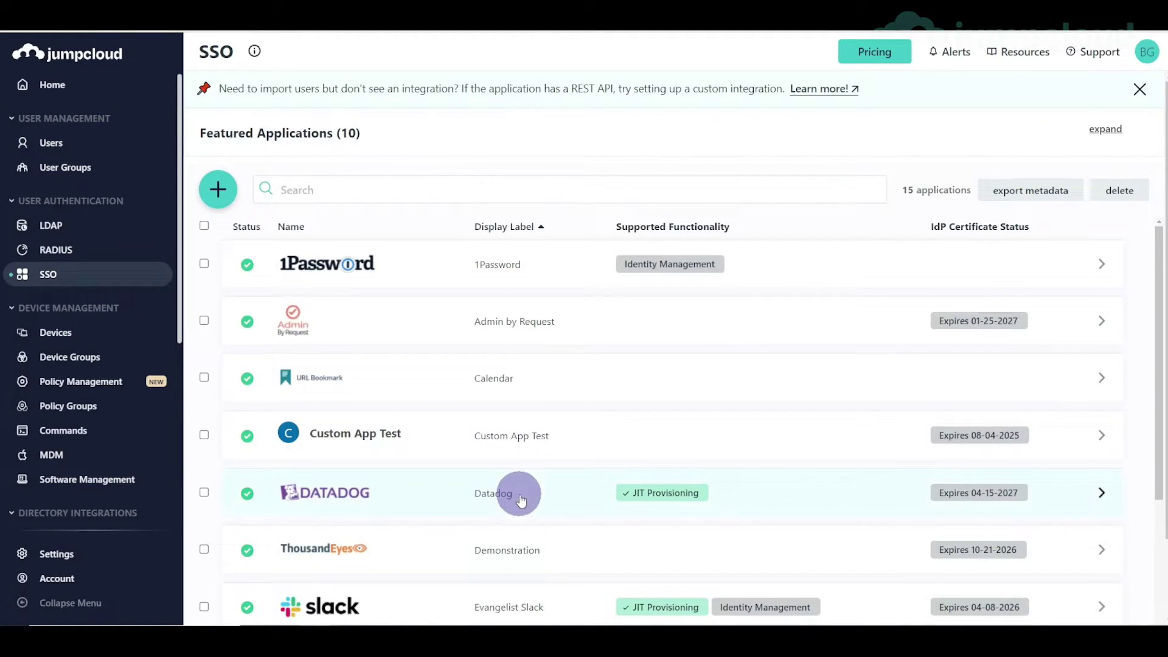
click(518, 494)
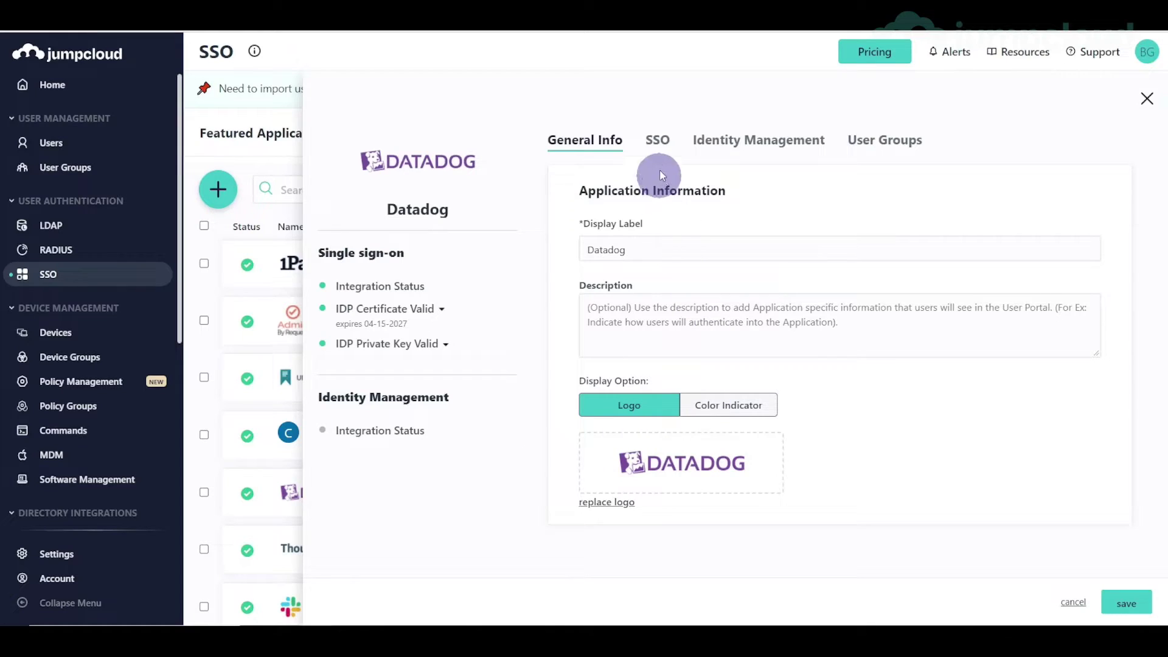
click(665, 146)
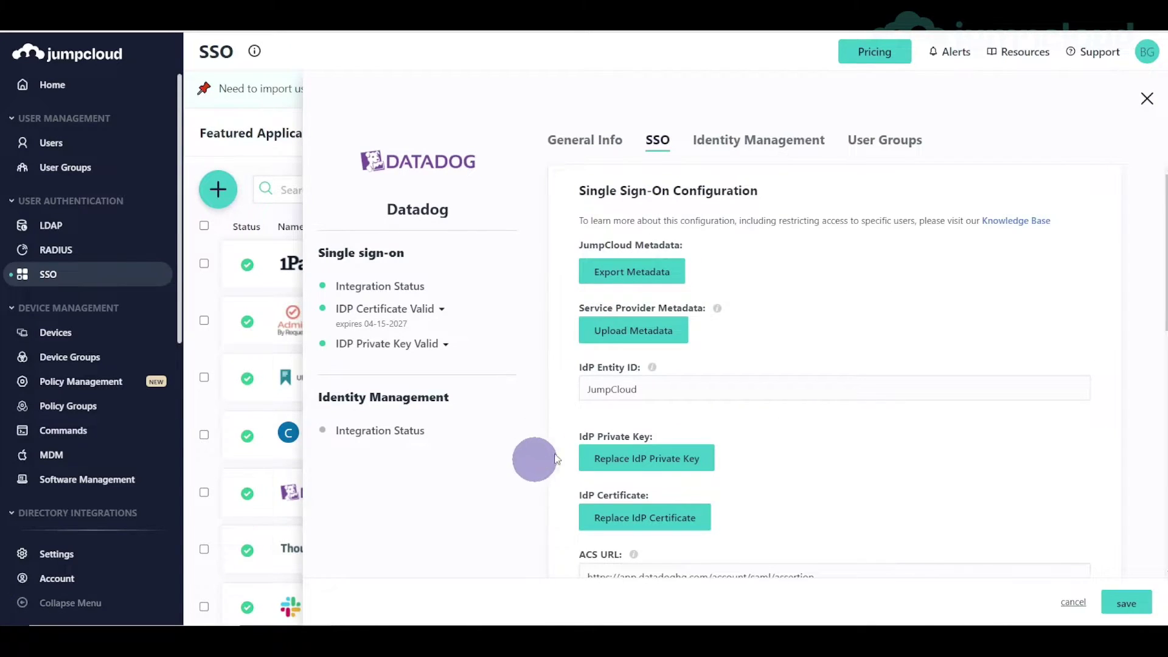
scroll(757, 431, down, 10)
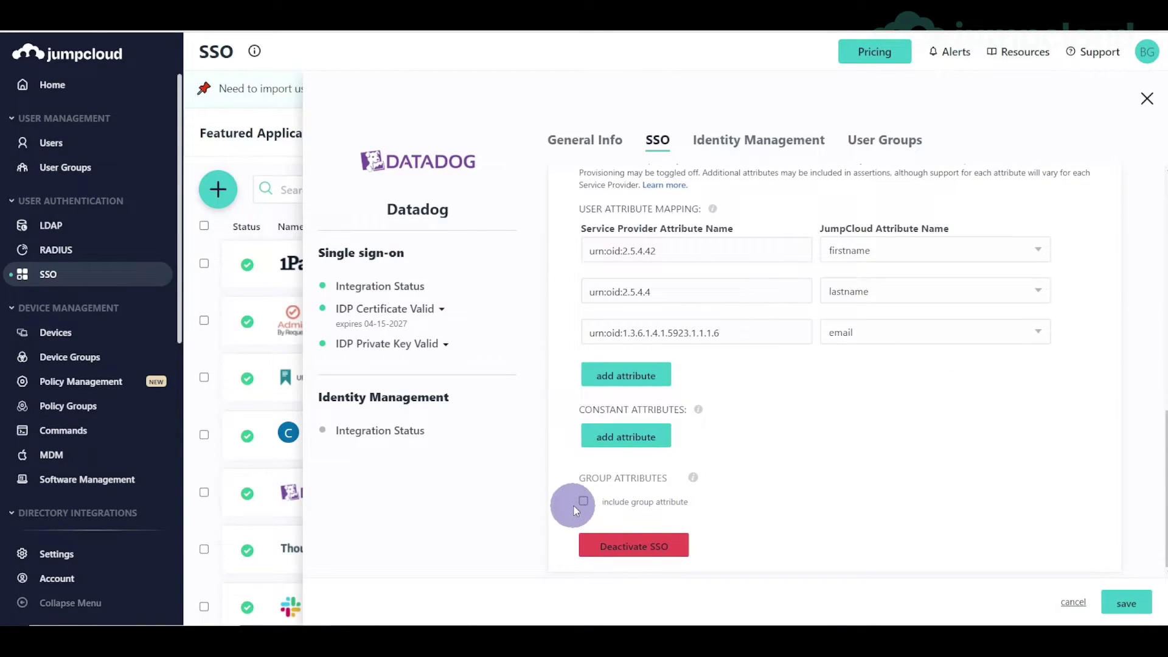
click(785, 507)
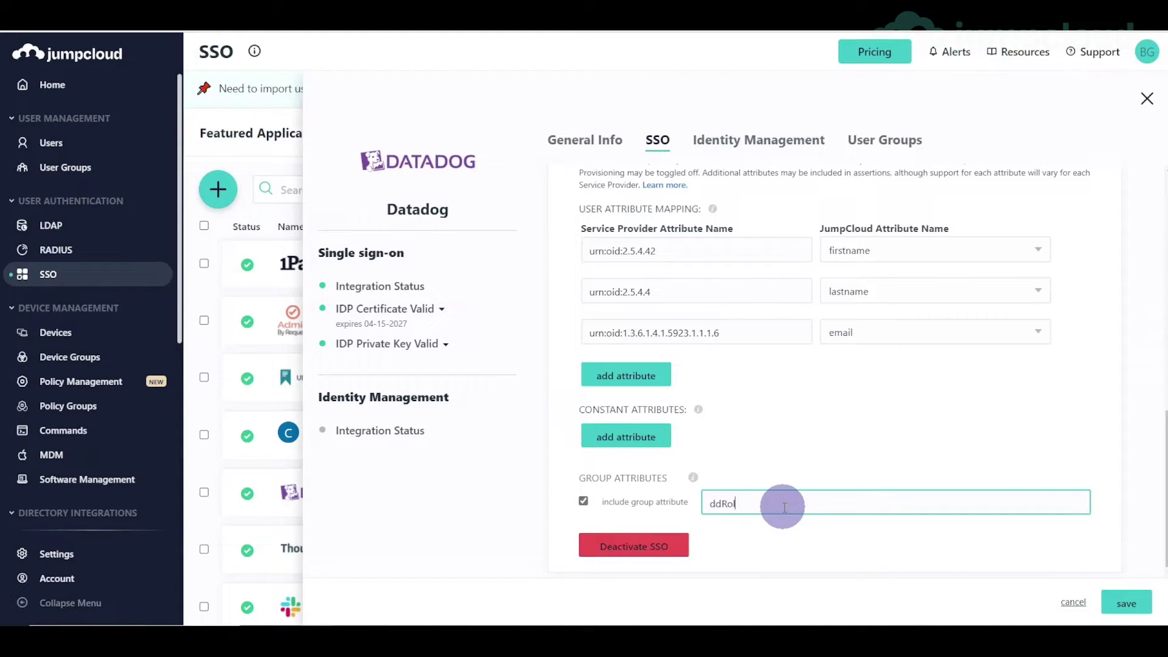
click(795, 447)
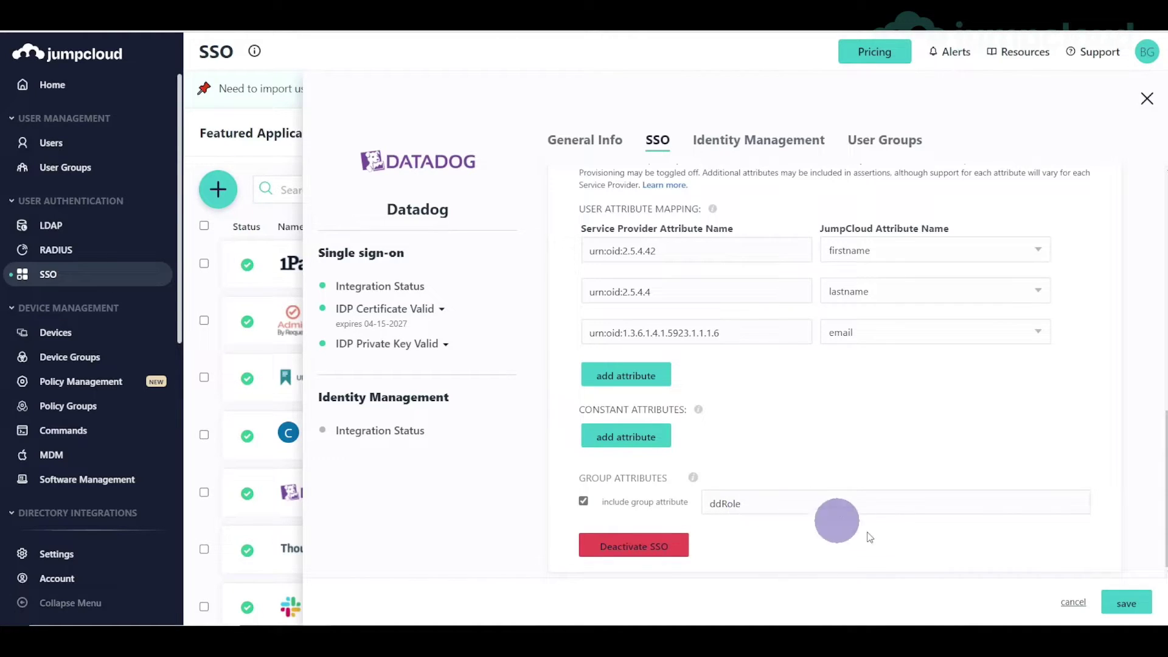
click(1124, 602)
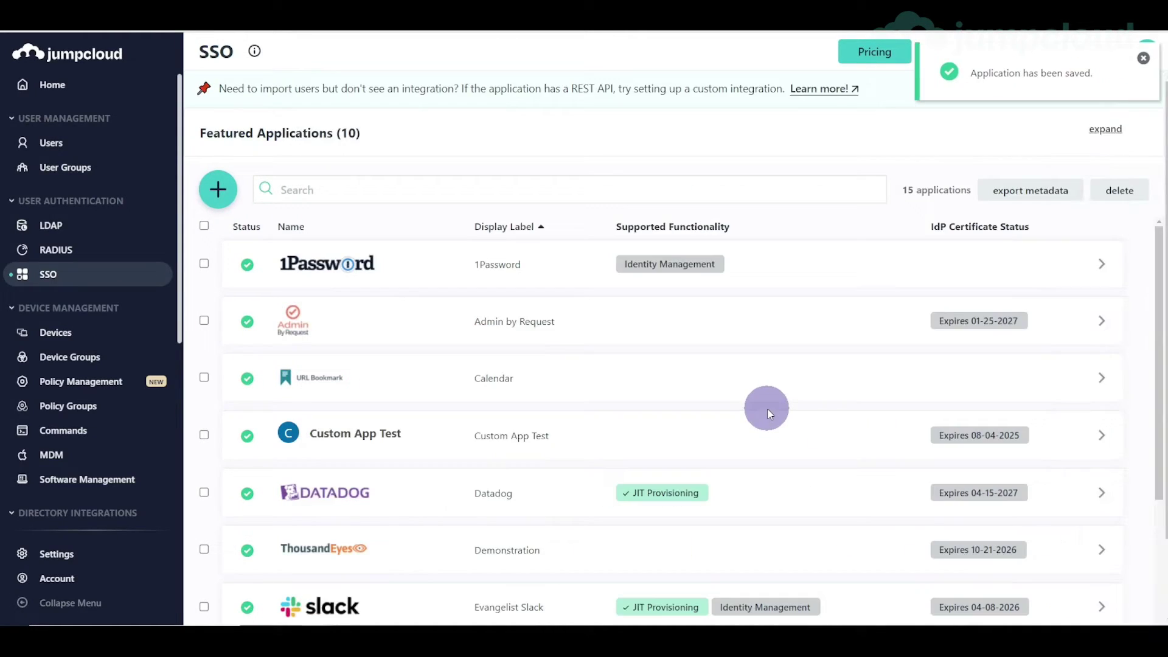
click(89, 157)
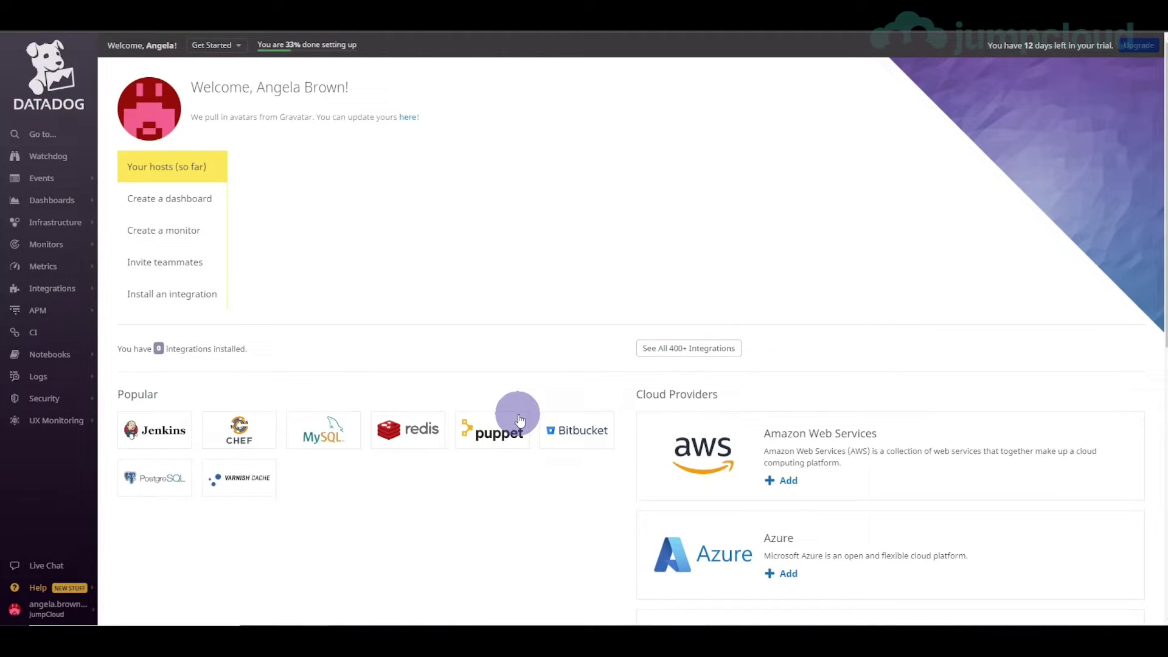
- Log out of Datadog from the bottom-left account menu
click(140, 521)
click(58, 608)
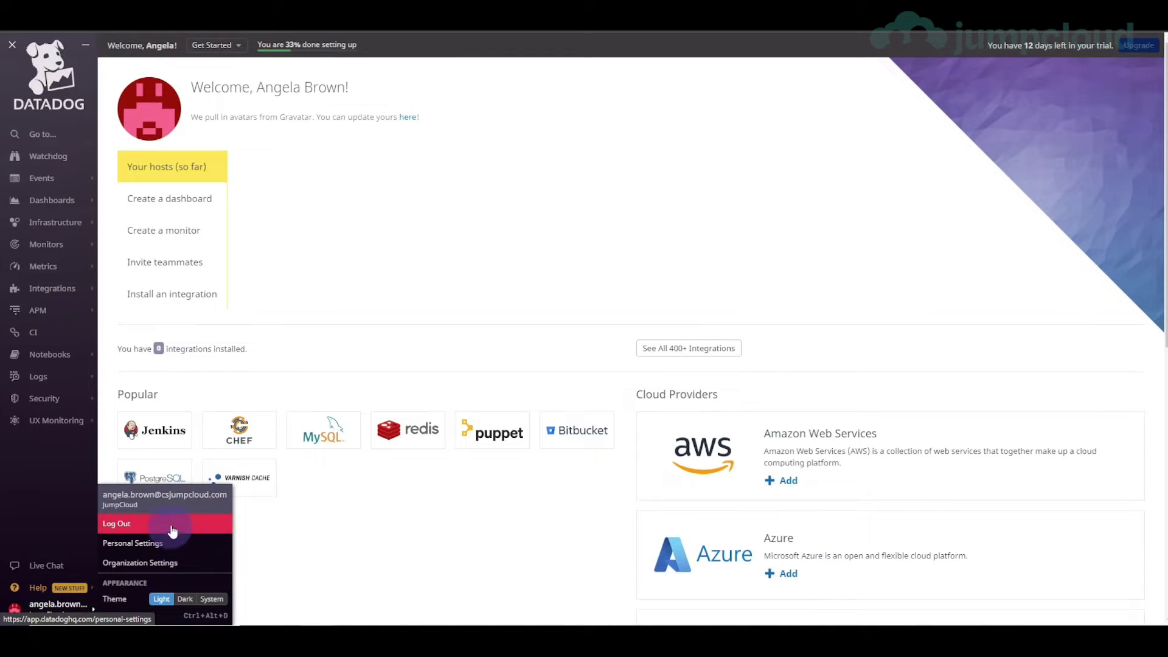
click(400, 140)
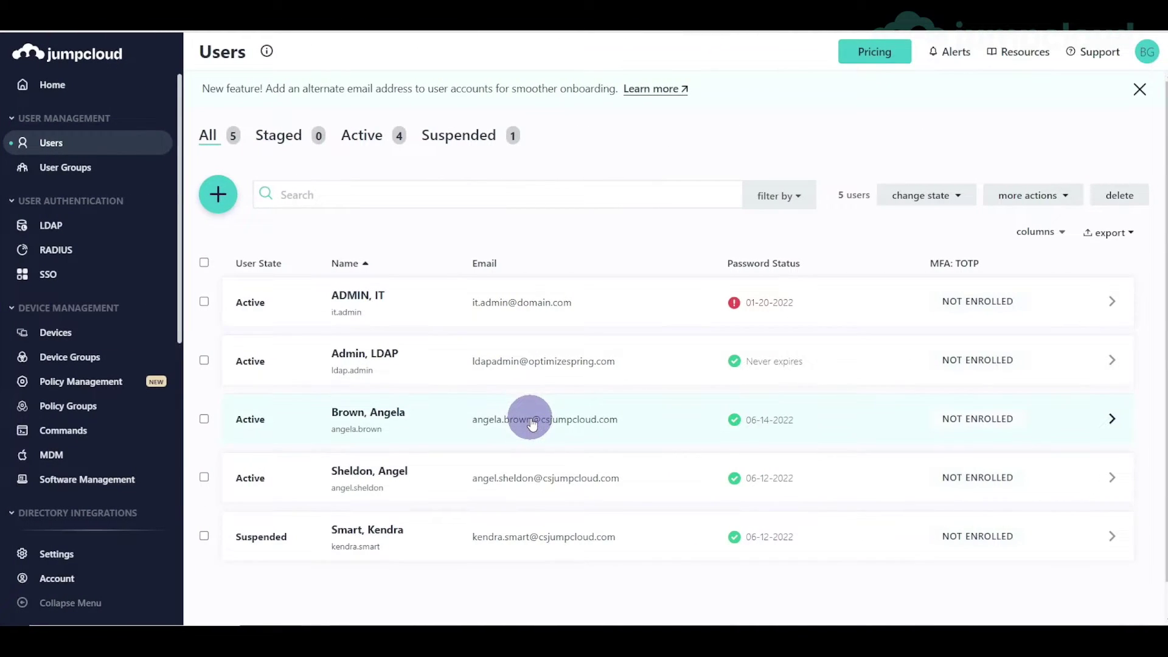
- Open the test user's User Groups tab and confirm DevOps is her only bound group
click(531, 425)
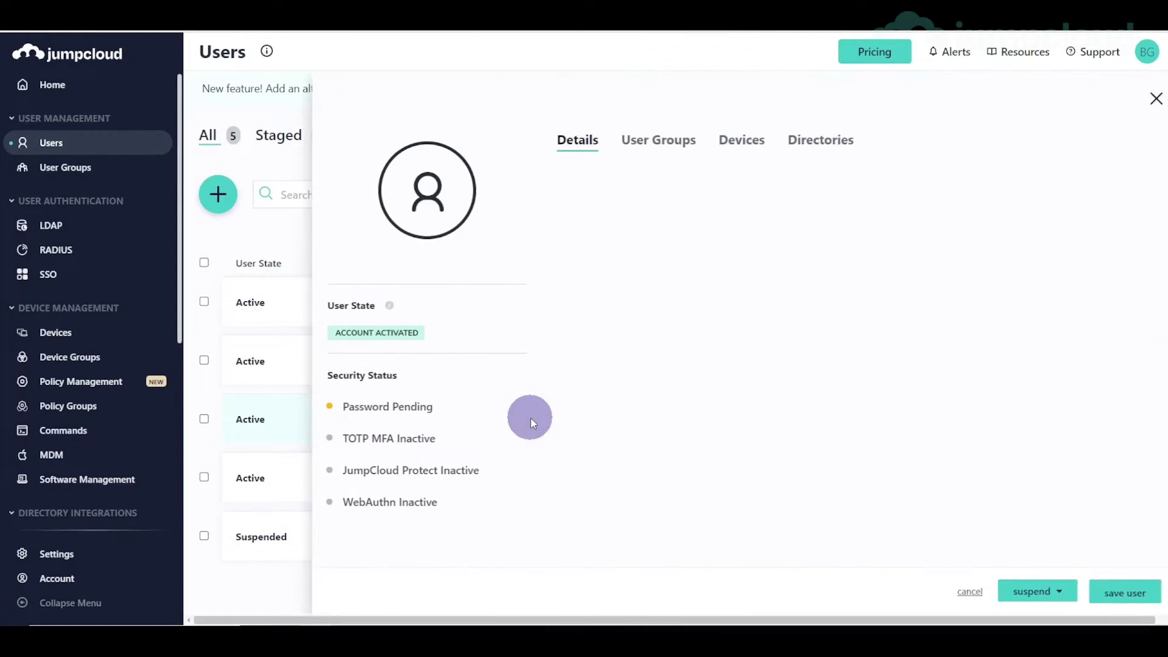
click(730, 146)
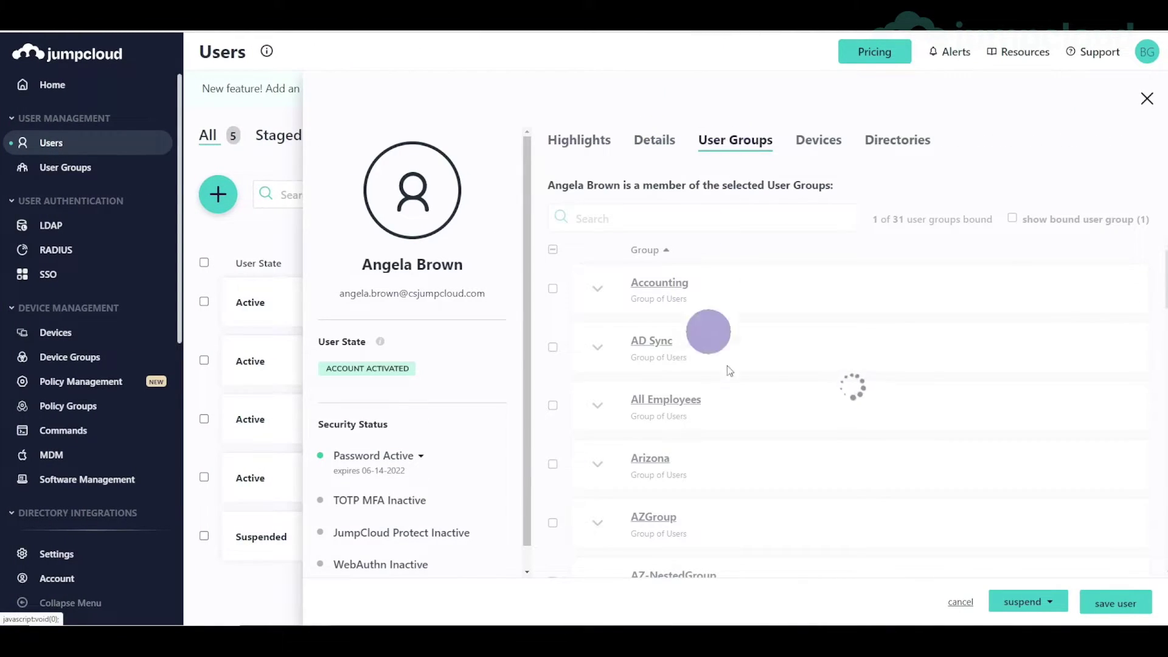
scroll(758, 447, down, 3)
scroll(758, 450, down, 1)
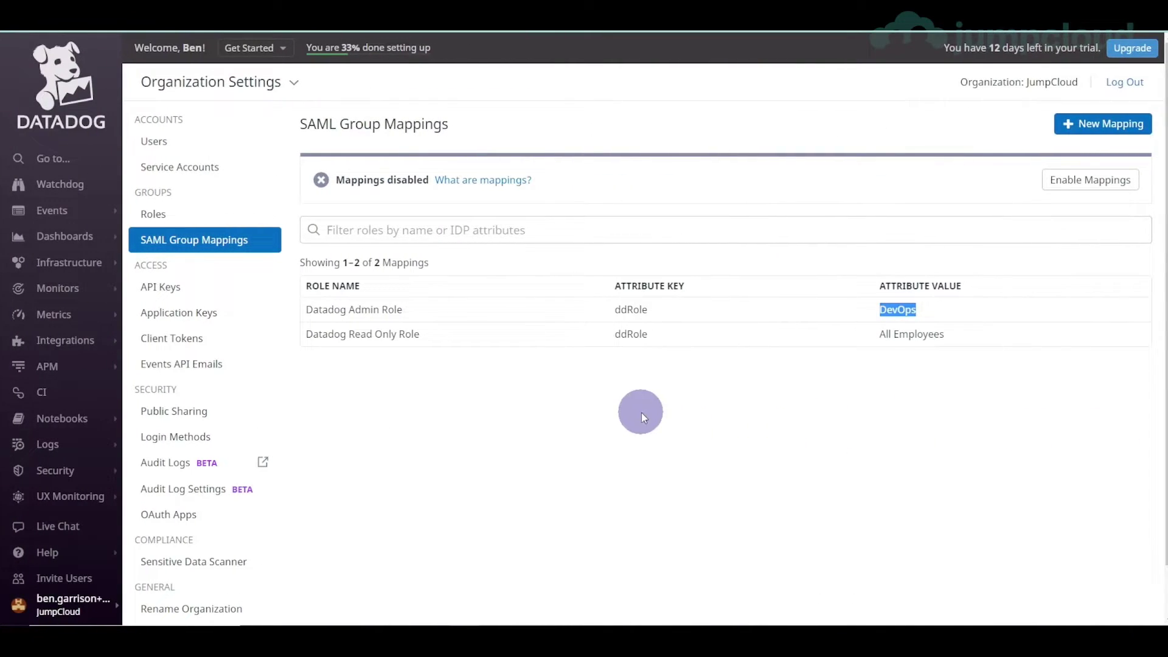
- Review the Datadog users' roles and launch Datadog from the portal as the test user
click(161, 149)
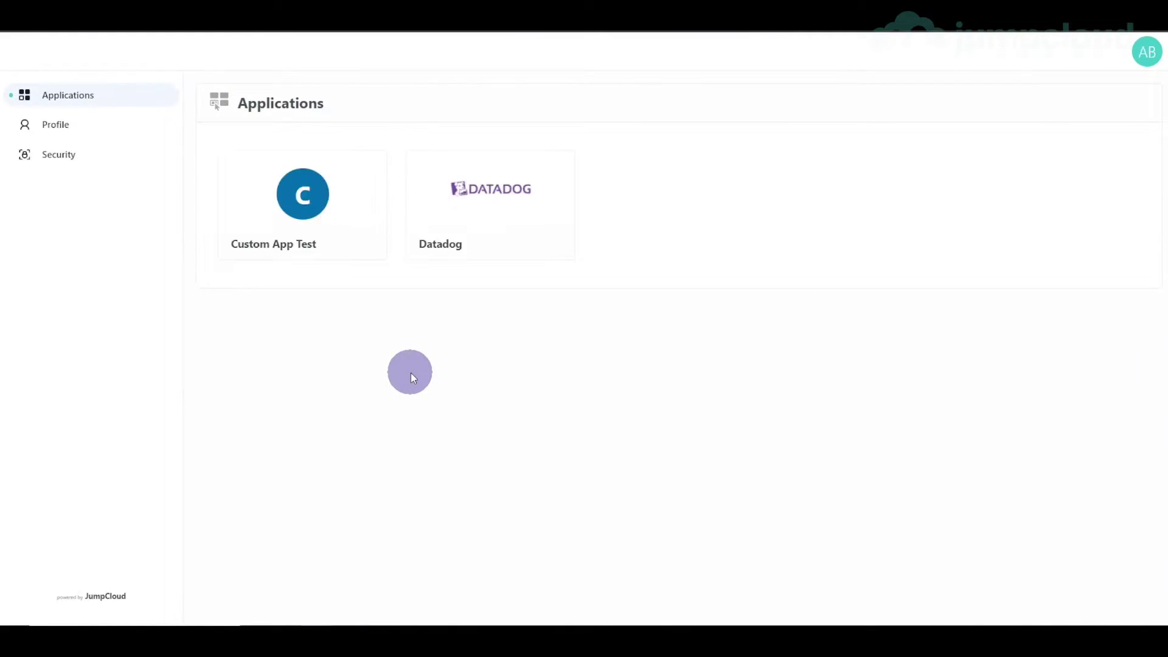
click(480, 215)
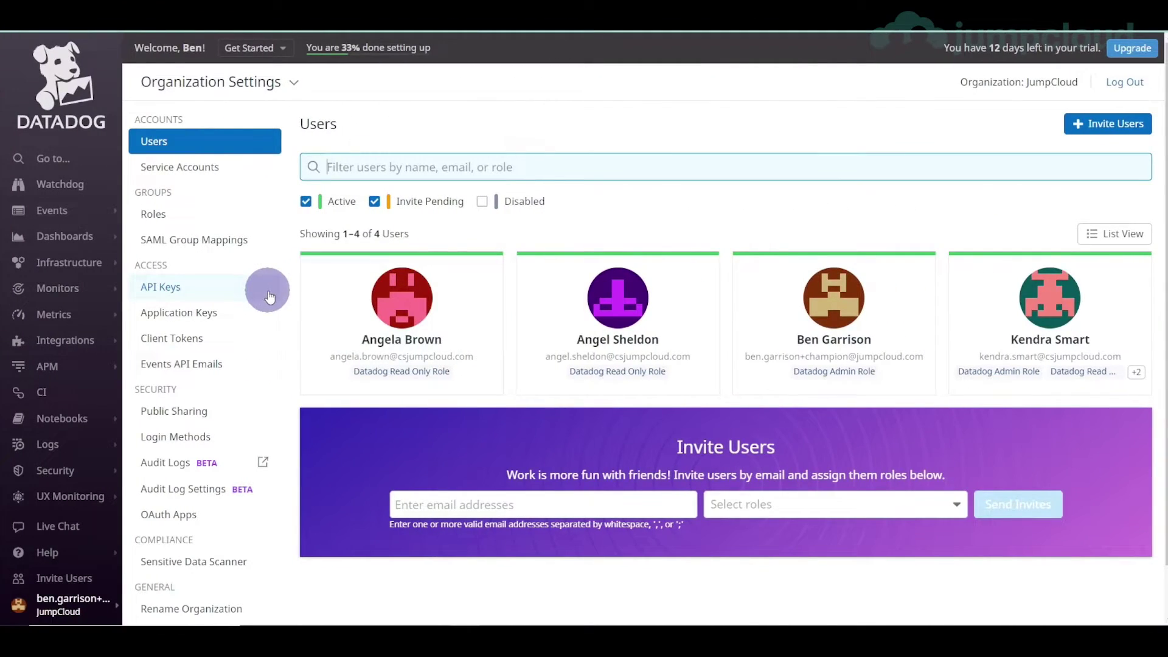
- Enable the SAML group mappings, relaunch Datadog as the test user, and verify her Admin role
click(225, 240)
click(1112, 184)
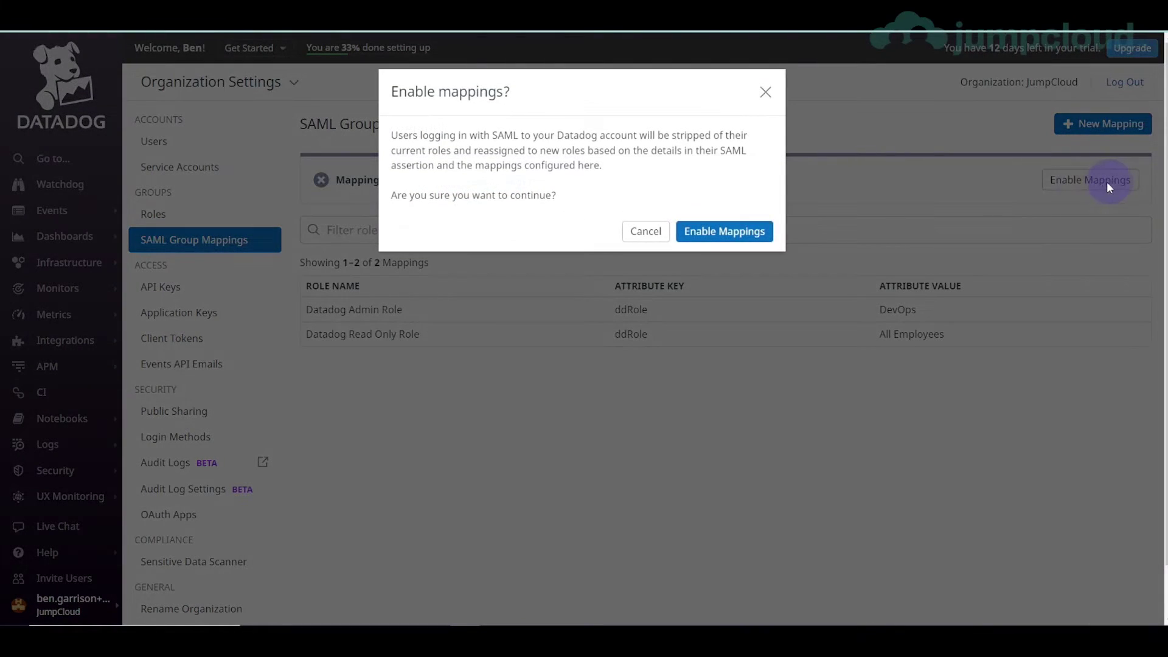
click(713, 233)
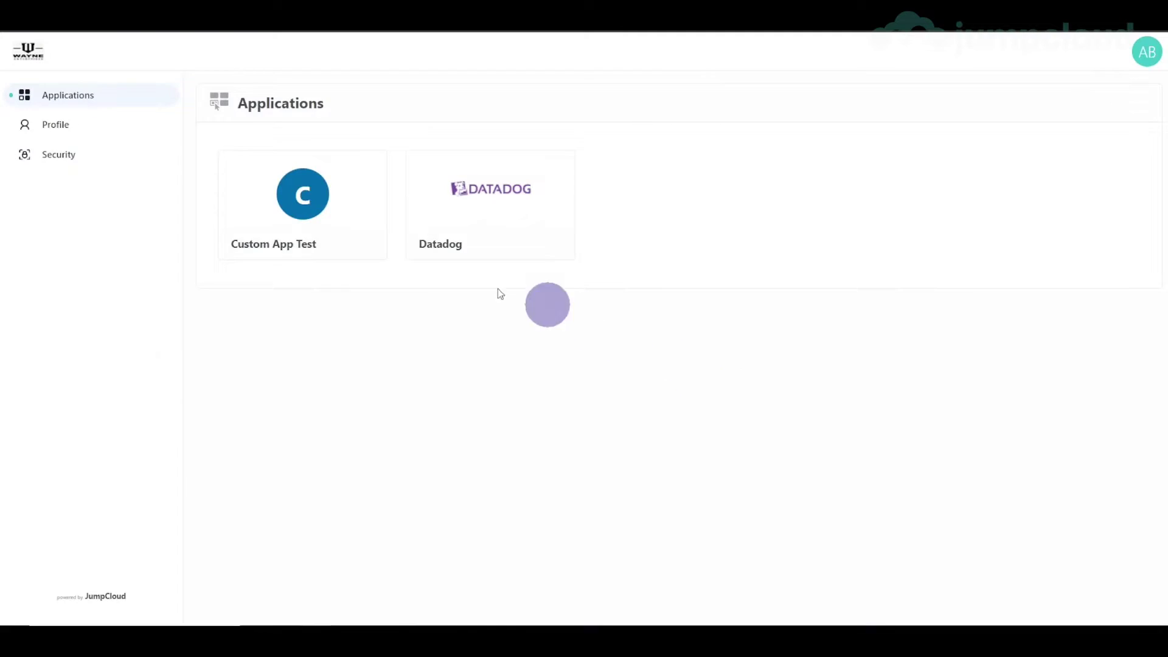
click(495, 194)
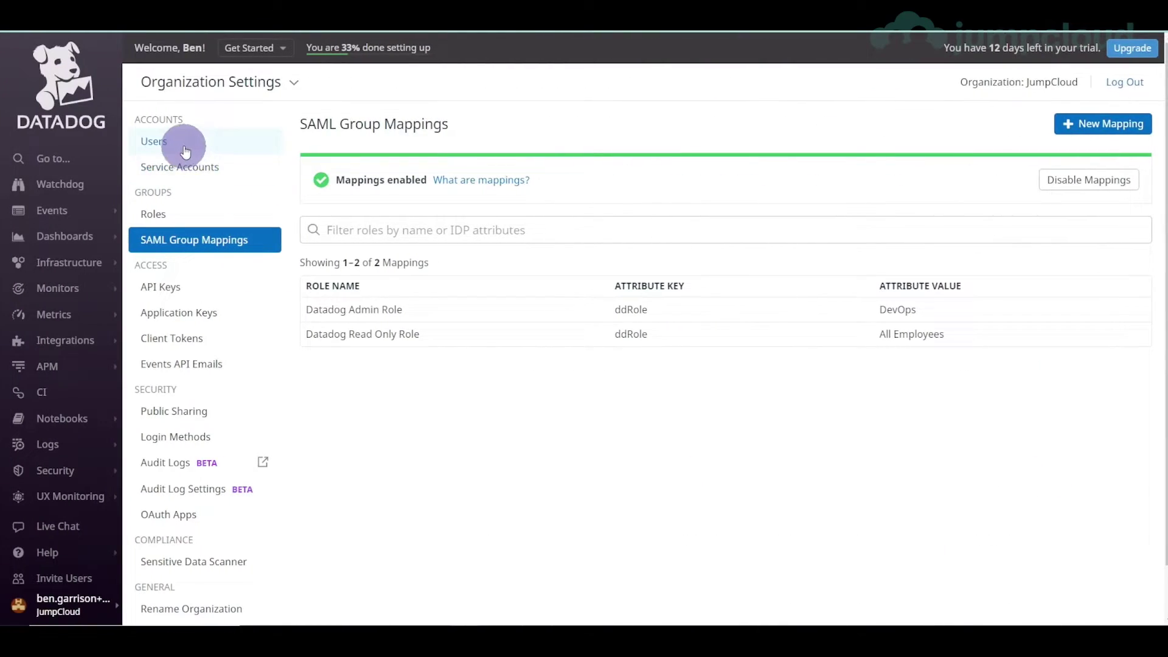
click(288, 143)
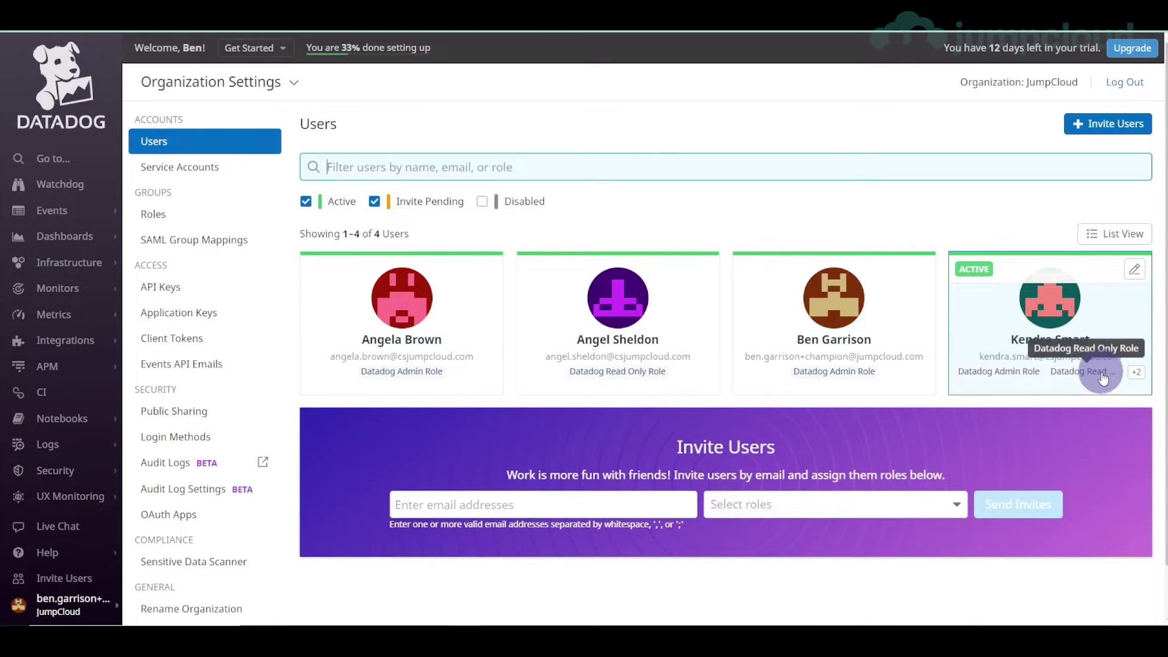
click(221, 241)
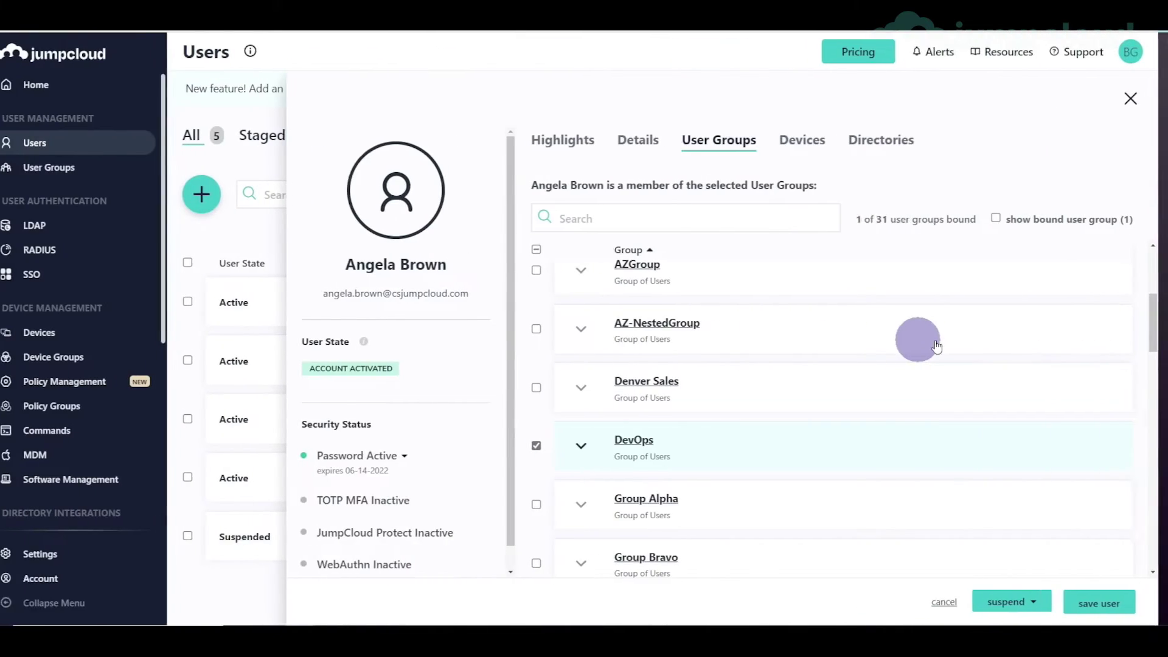
- Add the test user to the All Employees group and save her
scroll(651, 335, up, 2)
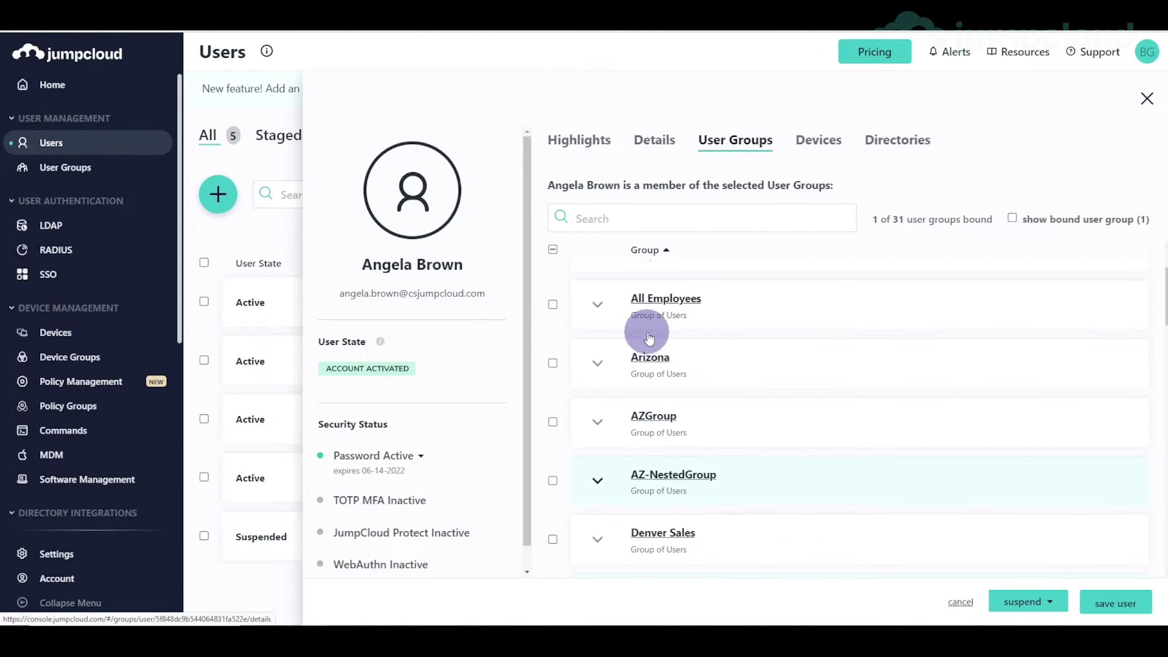
click(553, 305)
click(1118, 599)
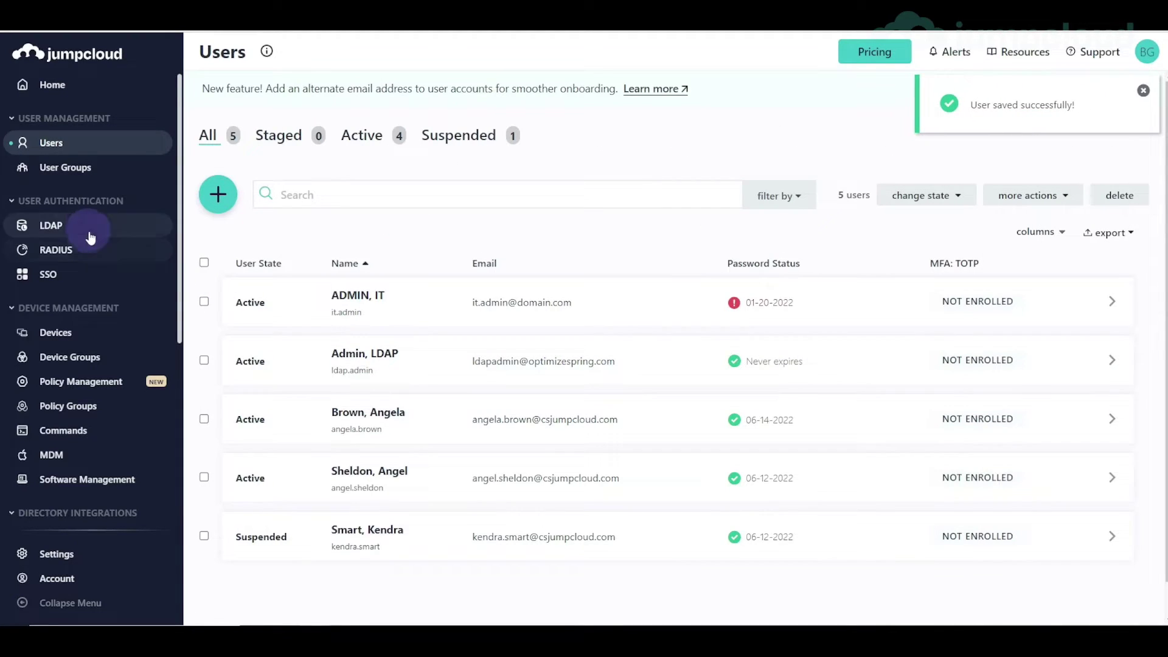
- Bind All Employees to the Datadog SSO application and save
click(64, 282)
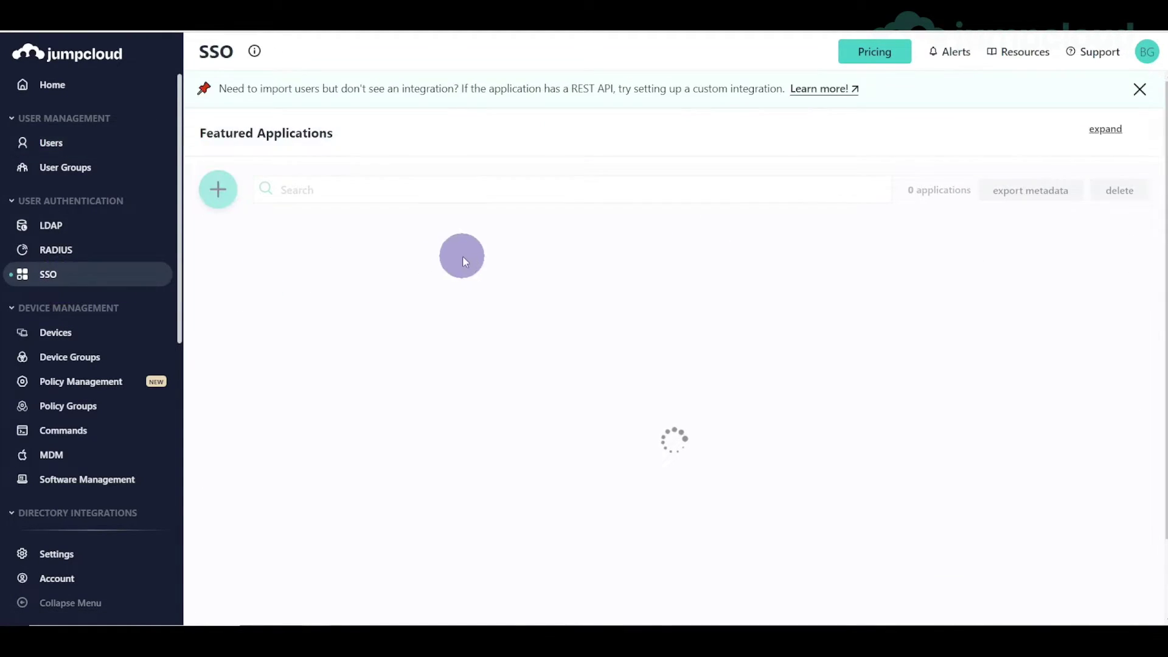
click(551, 485)
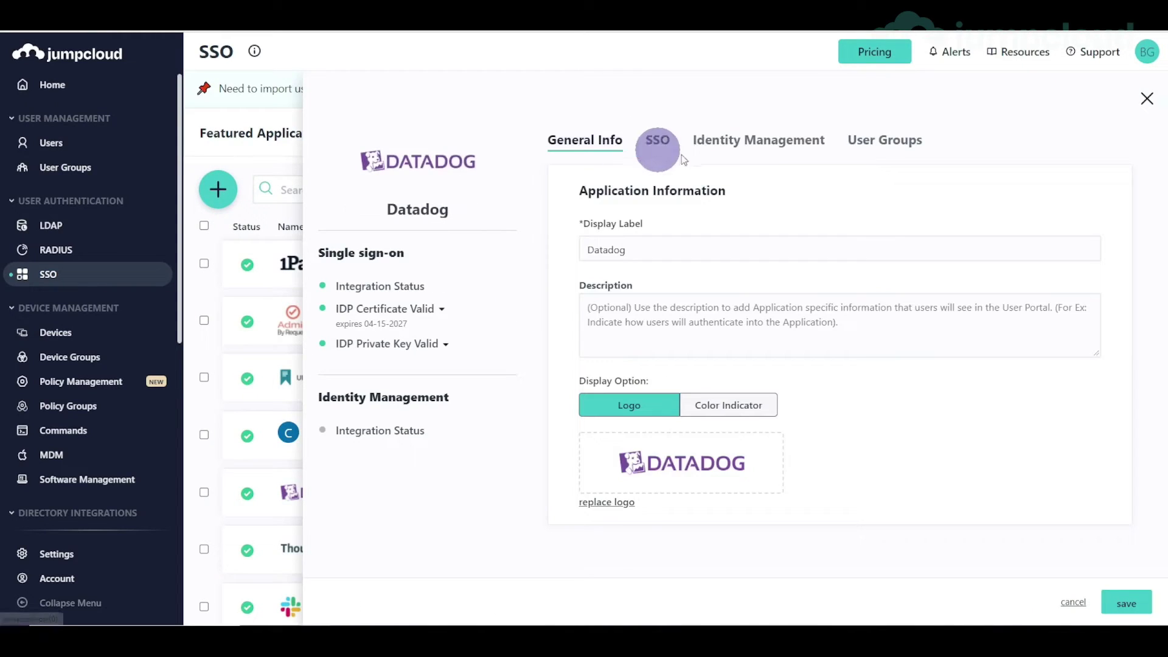
click(886, 140)
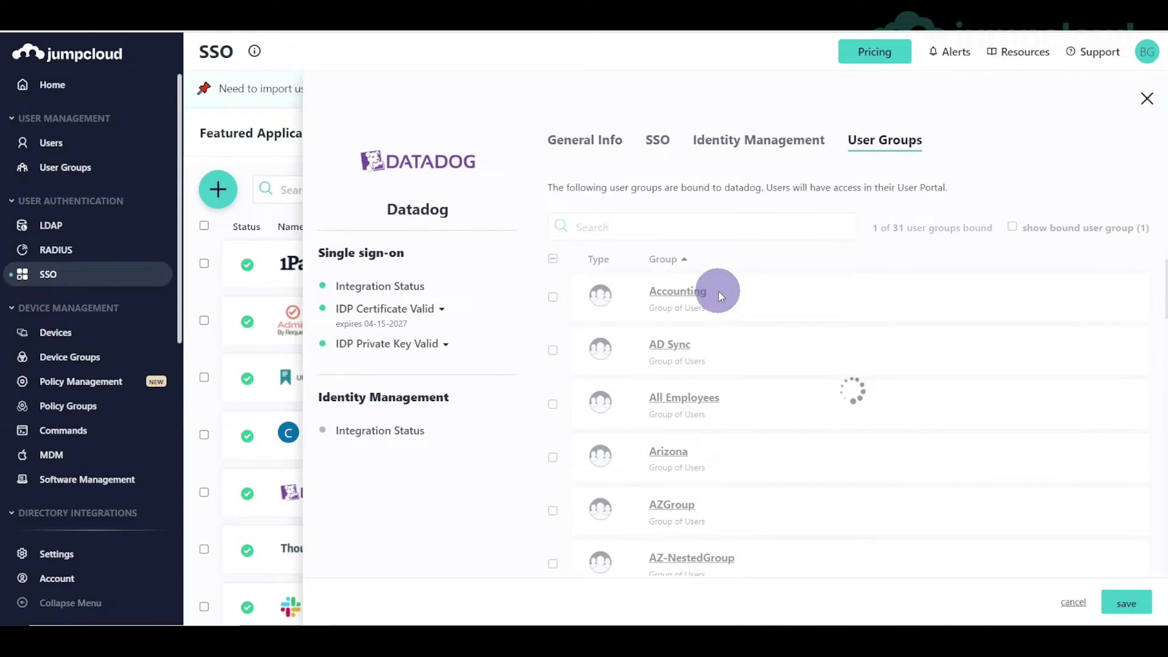
click(552, 405)
click(1122, 601)
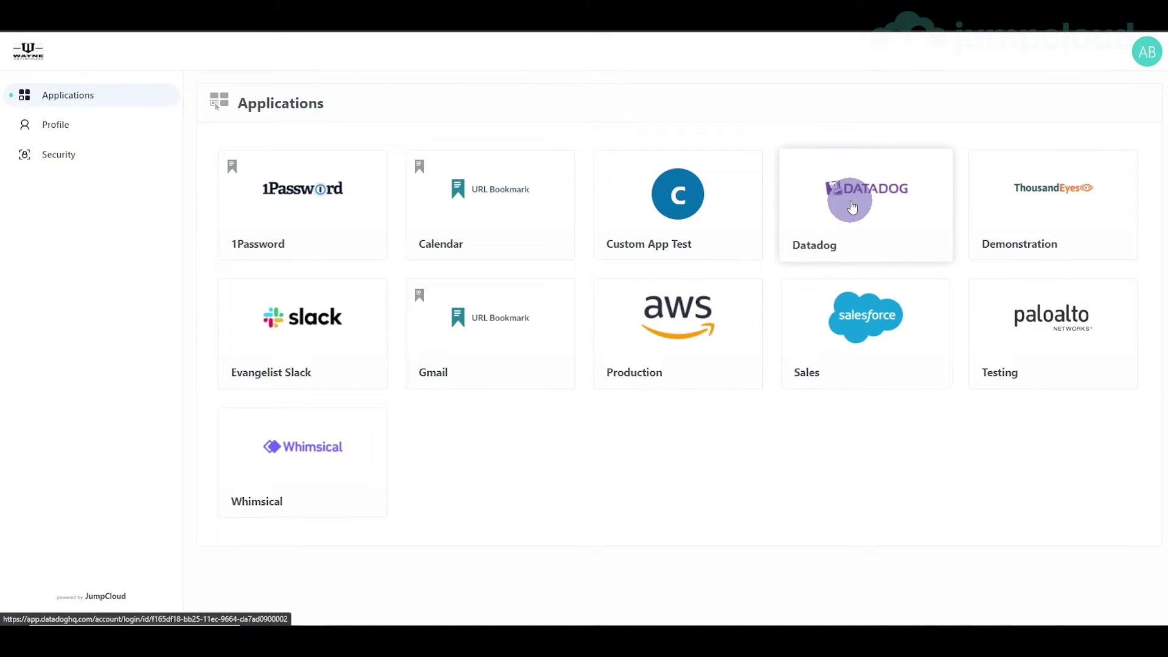
- Relaunch Datadog from the User Portal and check the test user's roles in the Users list
click(851, 204)
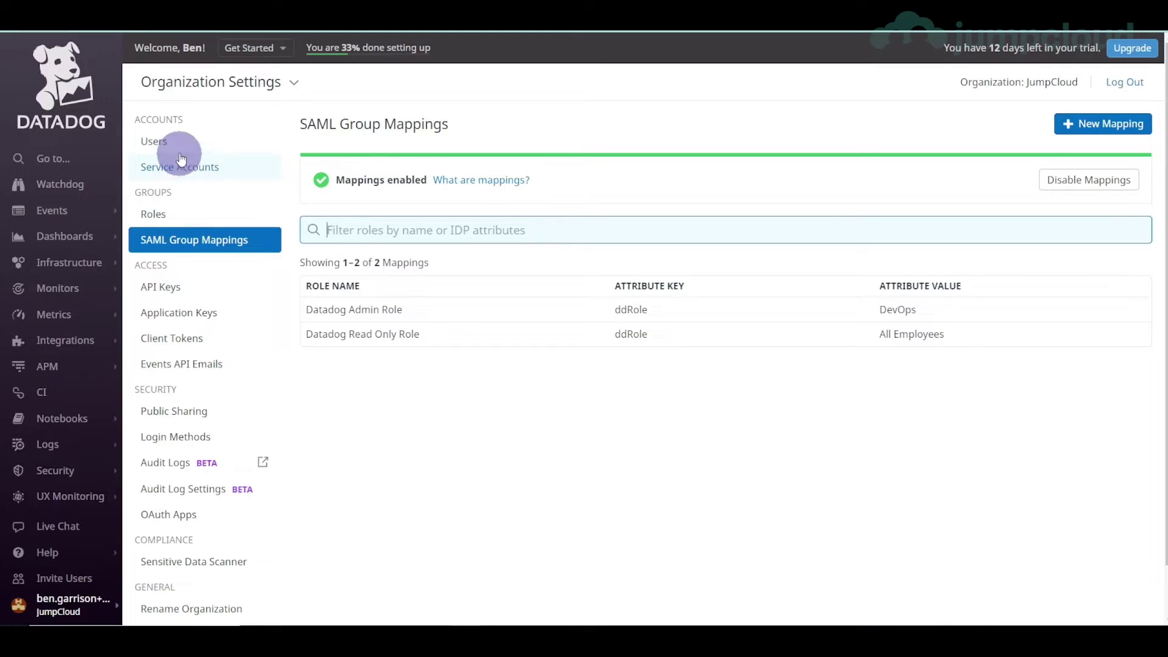
click(176, 142)
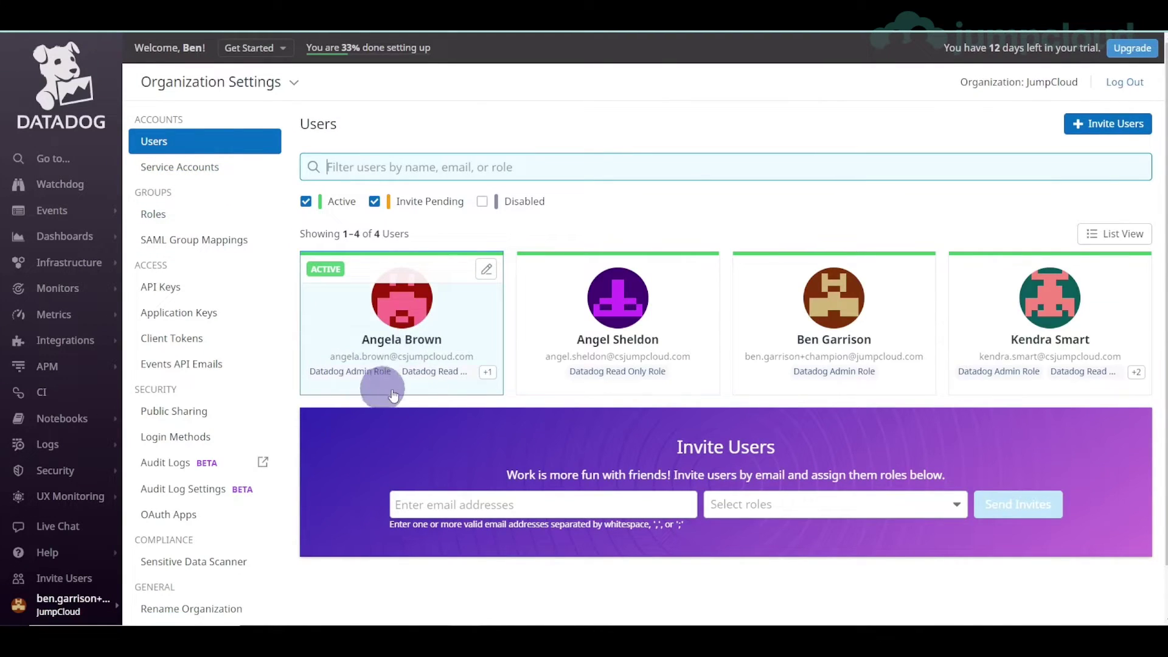
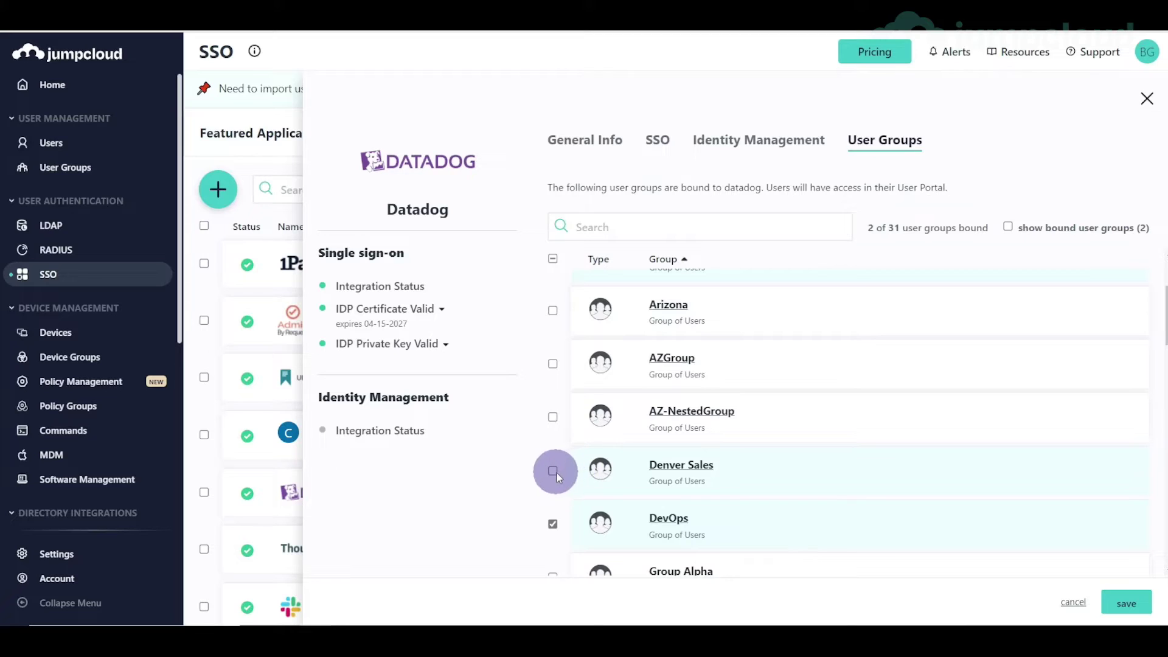
- Bind Denver Sales to the Datadog app and save, then add the user to Denver Sales
click(1126, 602)
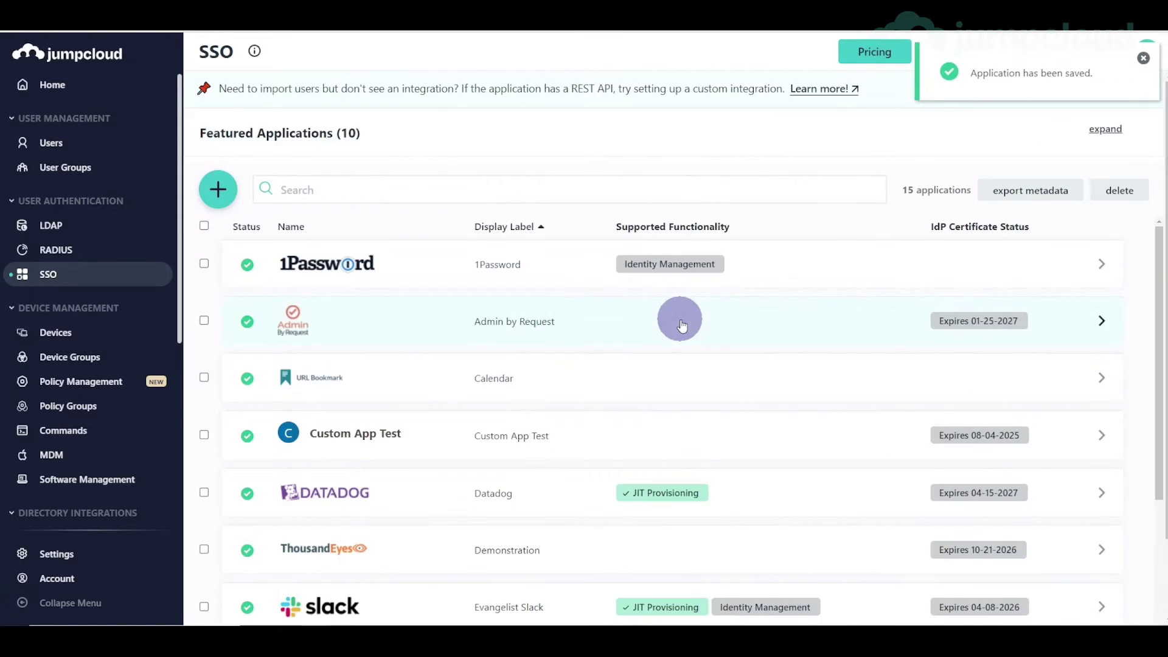
click(61, 143)
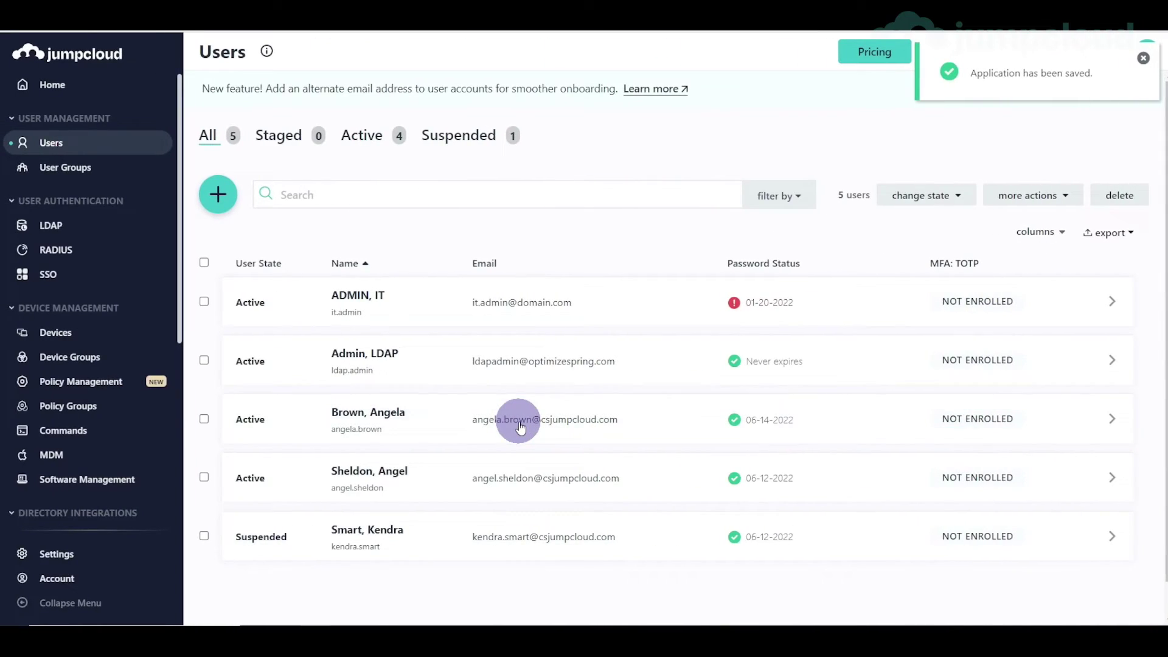
click(520, 427)
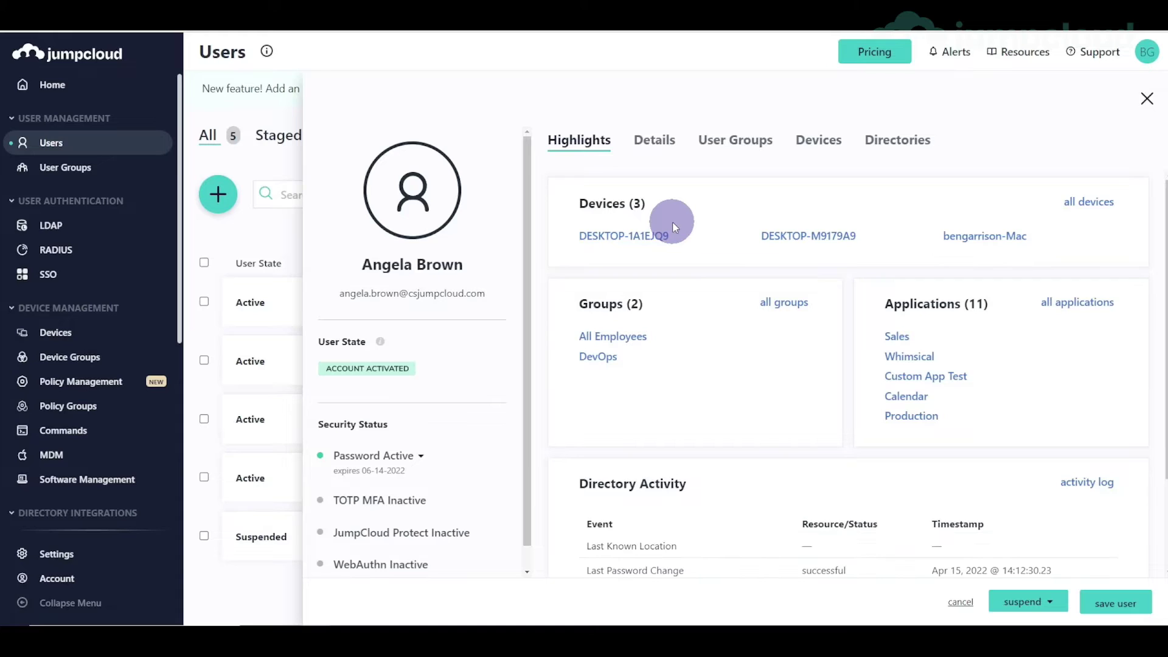
click(728, 142)
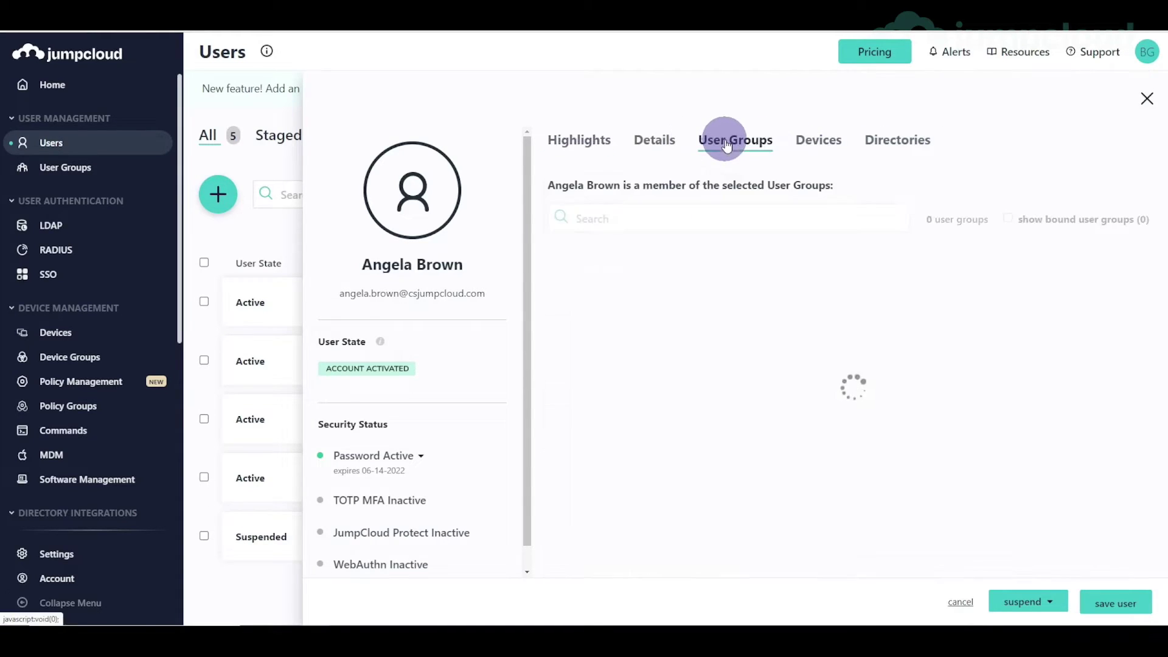
click(554, 404)
scroll(572, 415, down, 2)
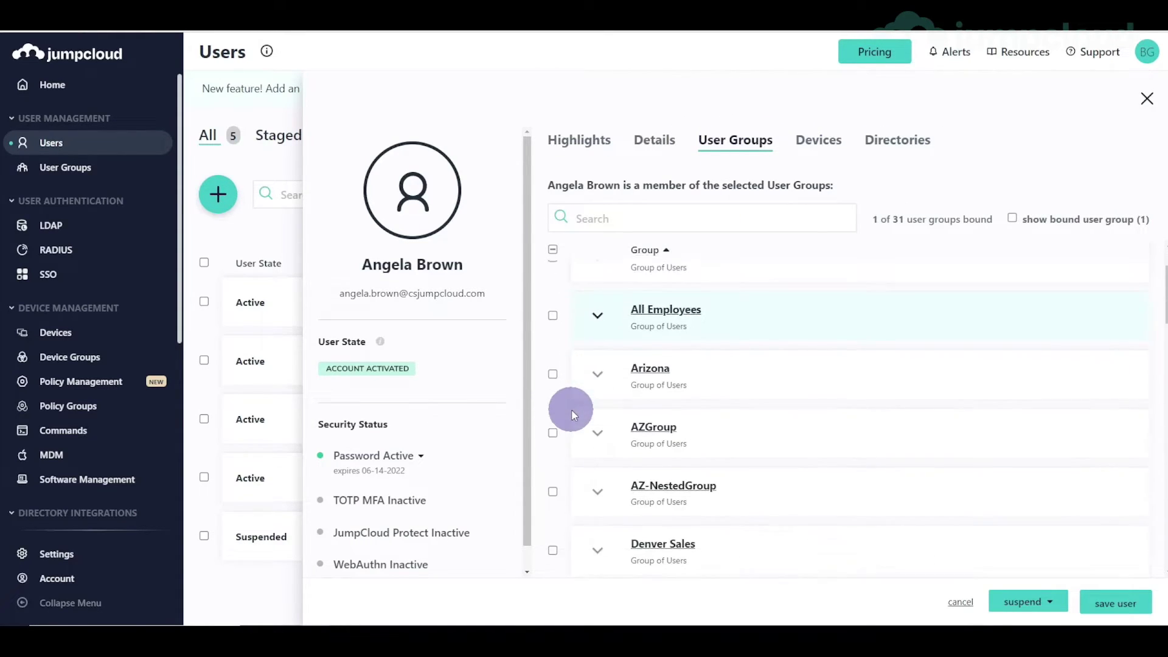
scroll(572, 415, down, 2)
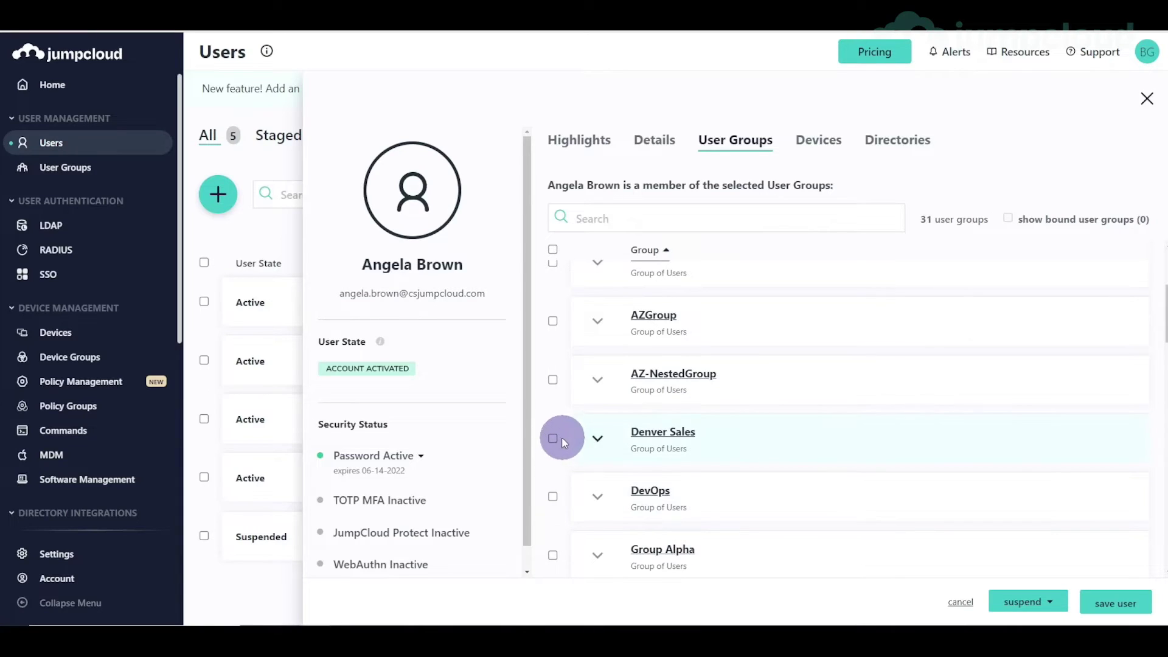
click(560, 438)
click(1131, 600)
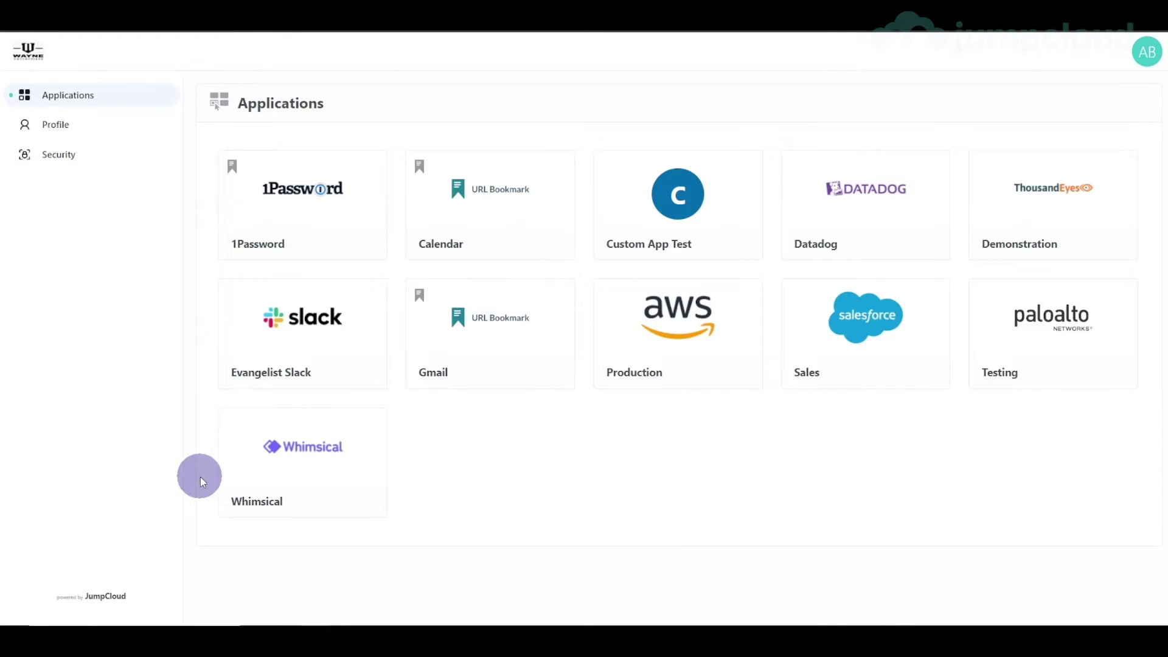
- Reload the User Portal and launch Datadog, which reports Unknown User with no mapped roles
key(F5)
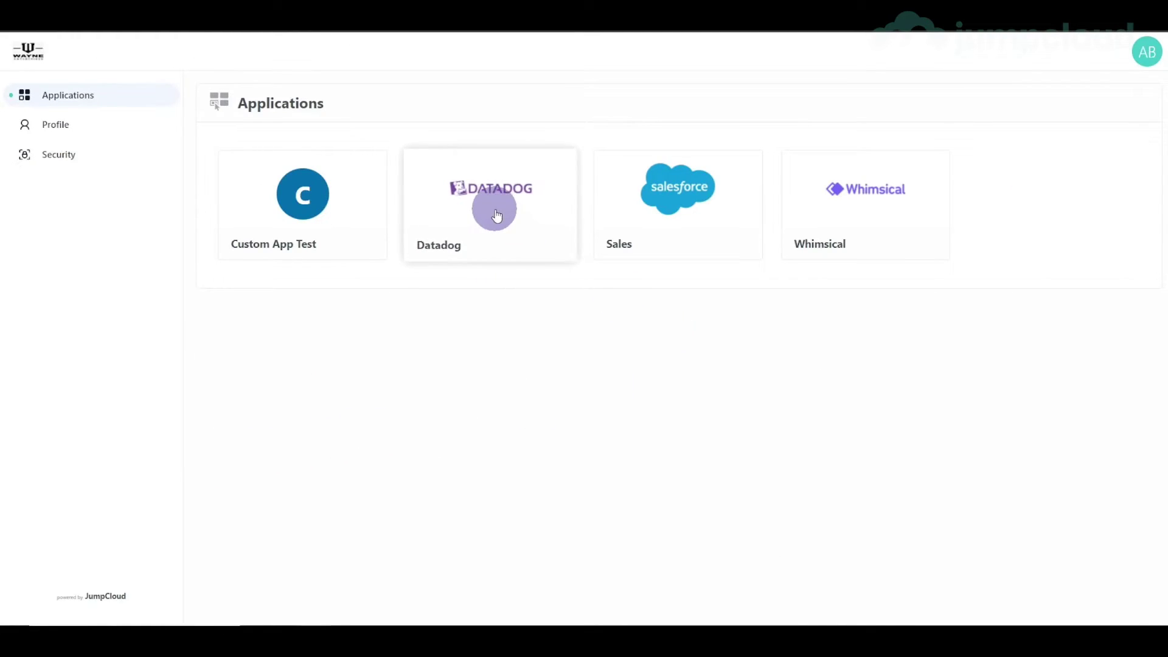
click(476, 210)
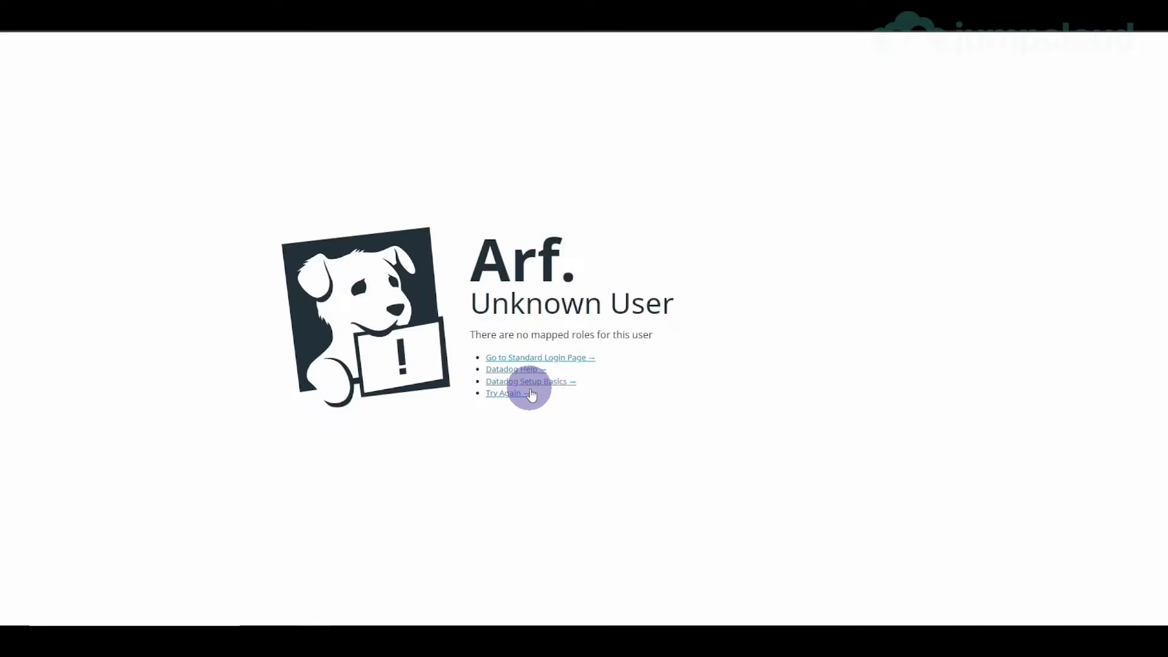
drag(464, 331, 522, 335)
click(522, 334)
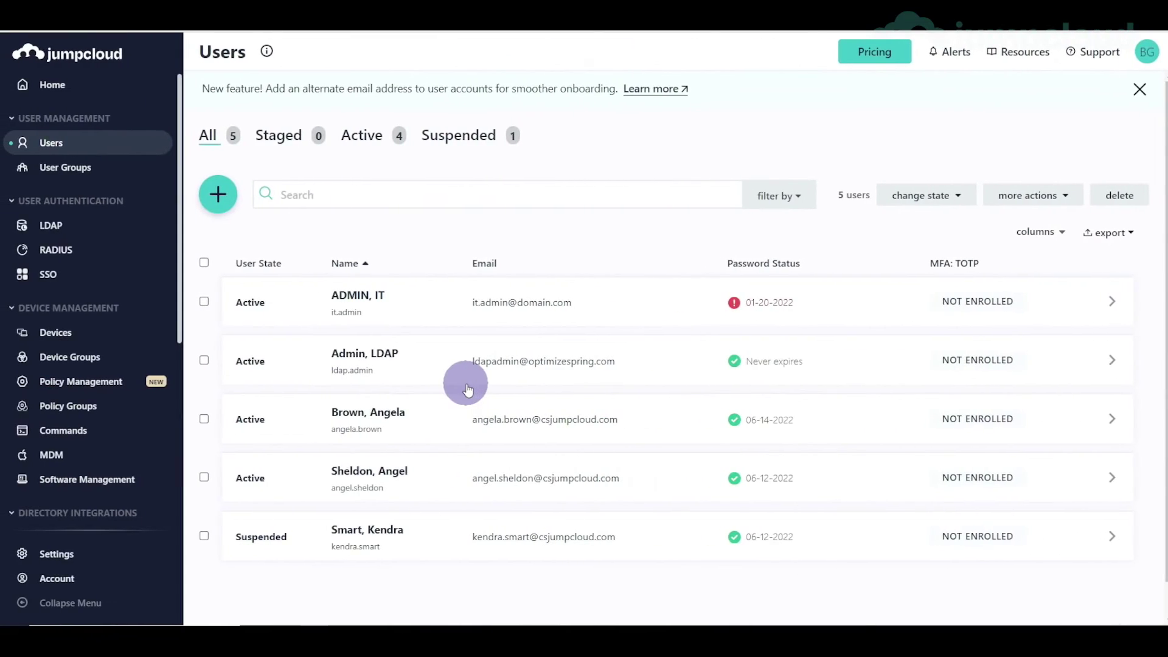
- Add the user to the DevOps group alongside Denver Sales and save the user
click(536, 430)
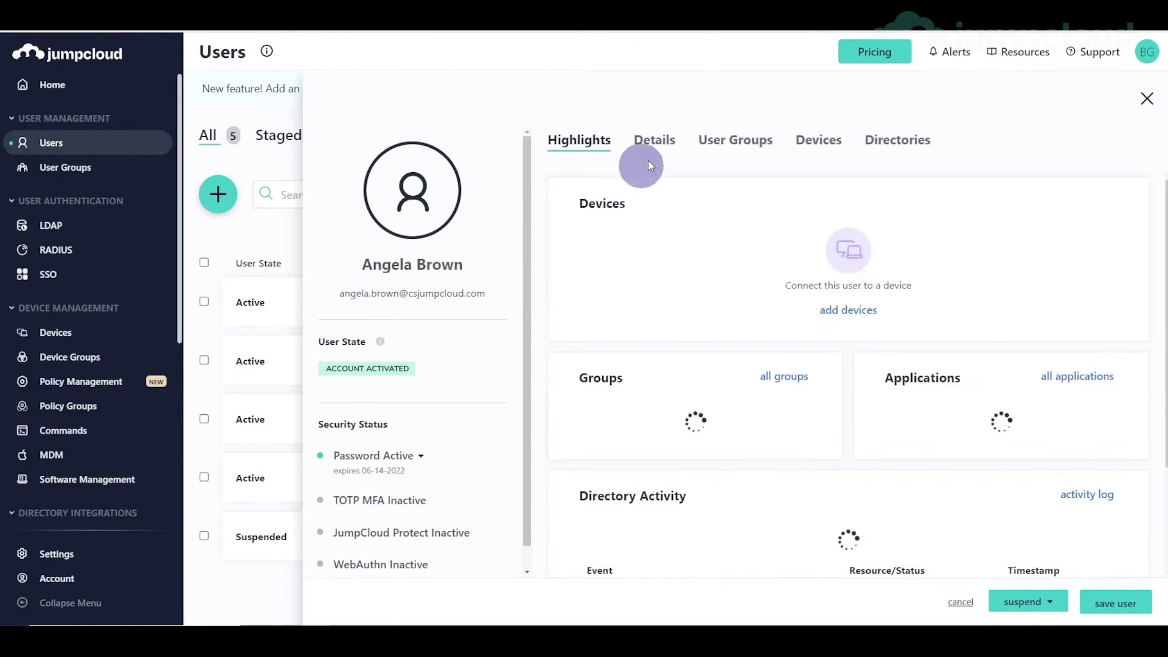
click(730, 141)
scroll(688, 441, down, 4)
click(553, 446)
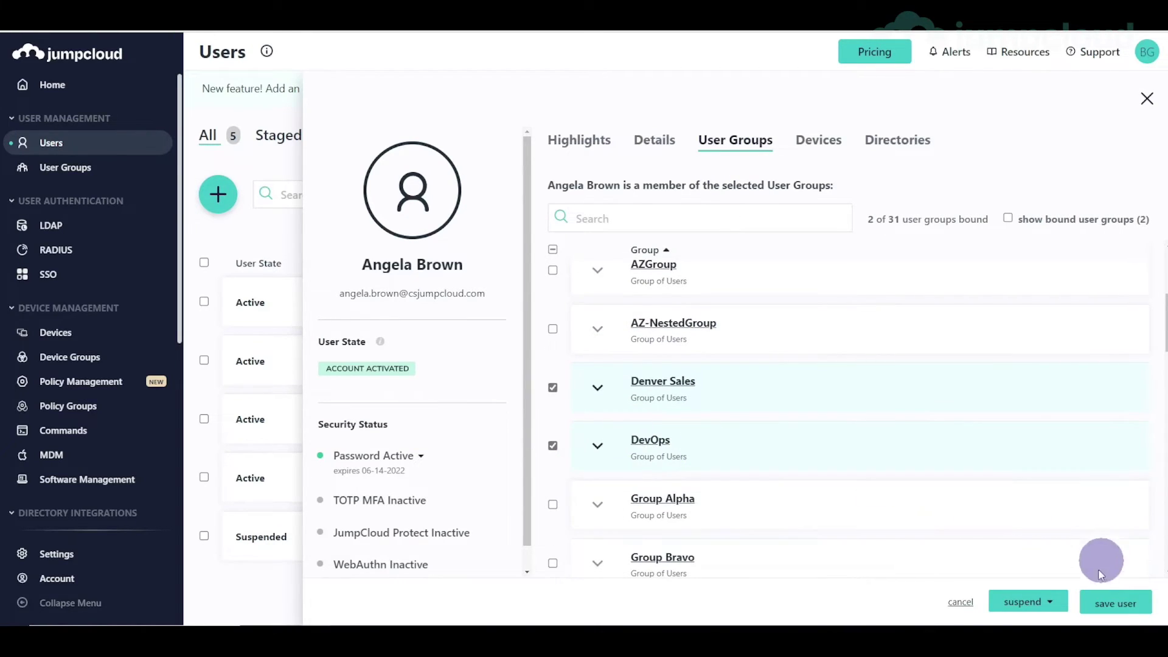
click(1114, 602)
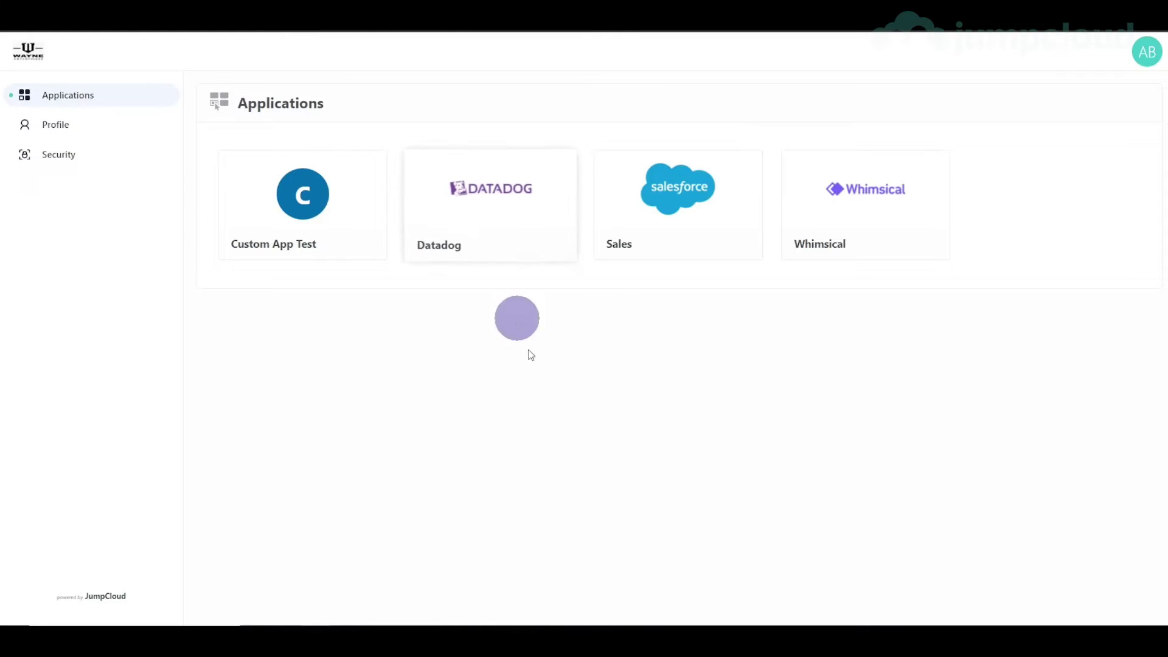
- Launch Datadog again and refresh its users page to confirm the Datadog Admin Role
click(513, 218)
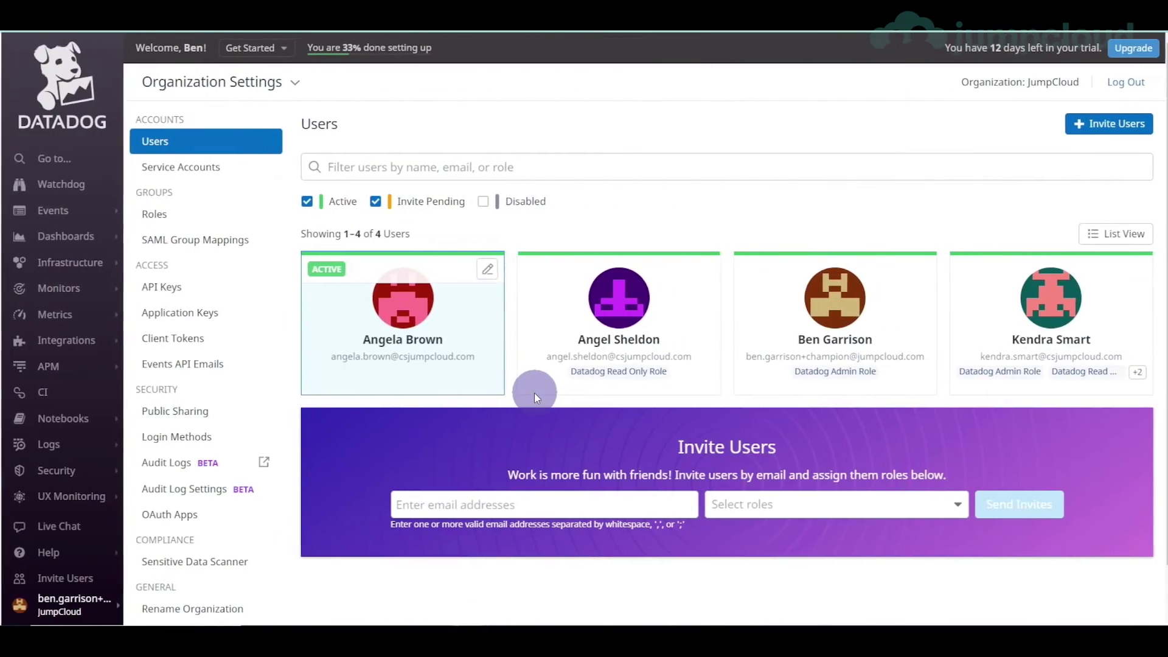
key(F5)
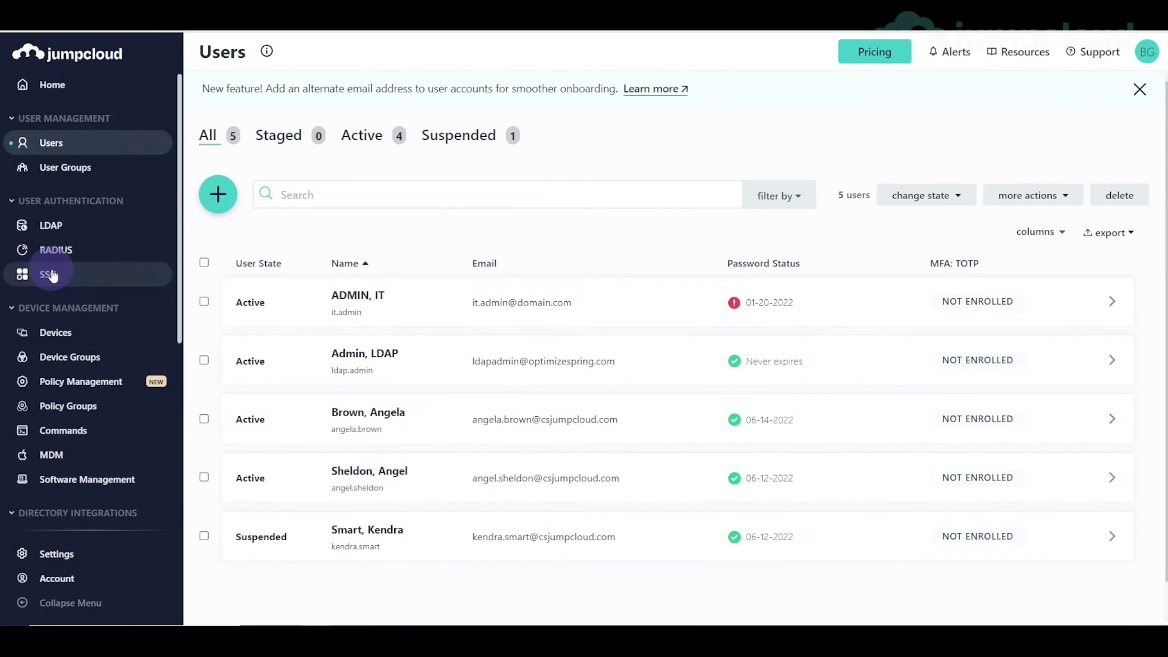
- Open the Datadog app's SSO configuration and select its Login URL
click(52, 275)
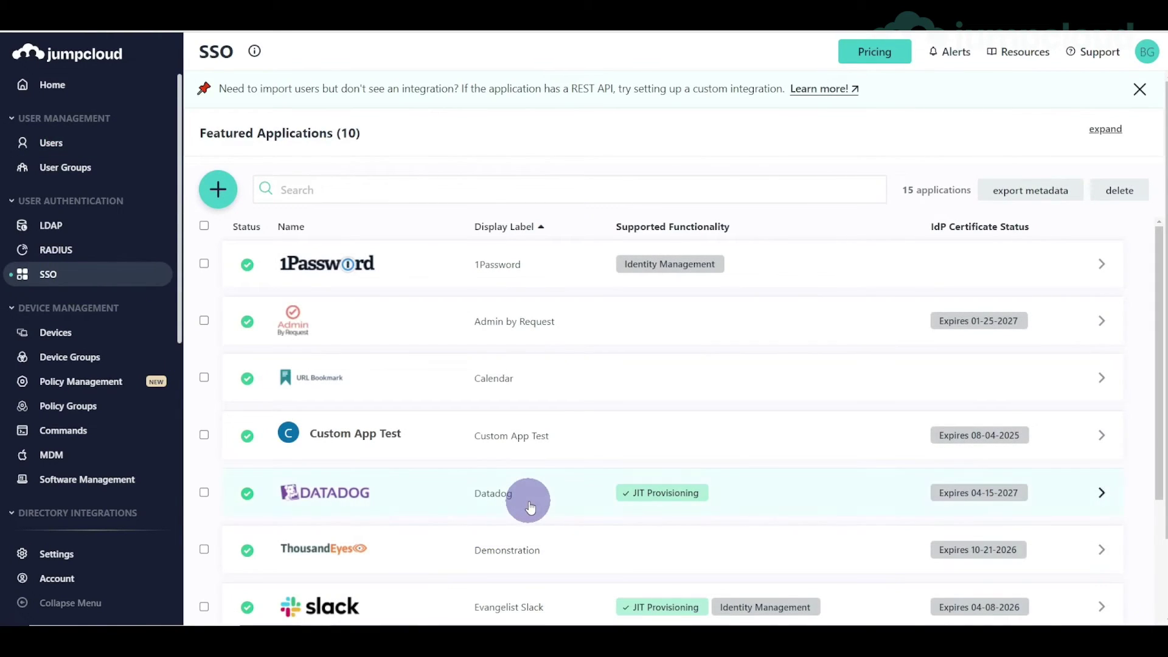
click(529, 506)
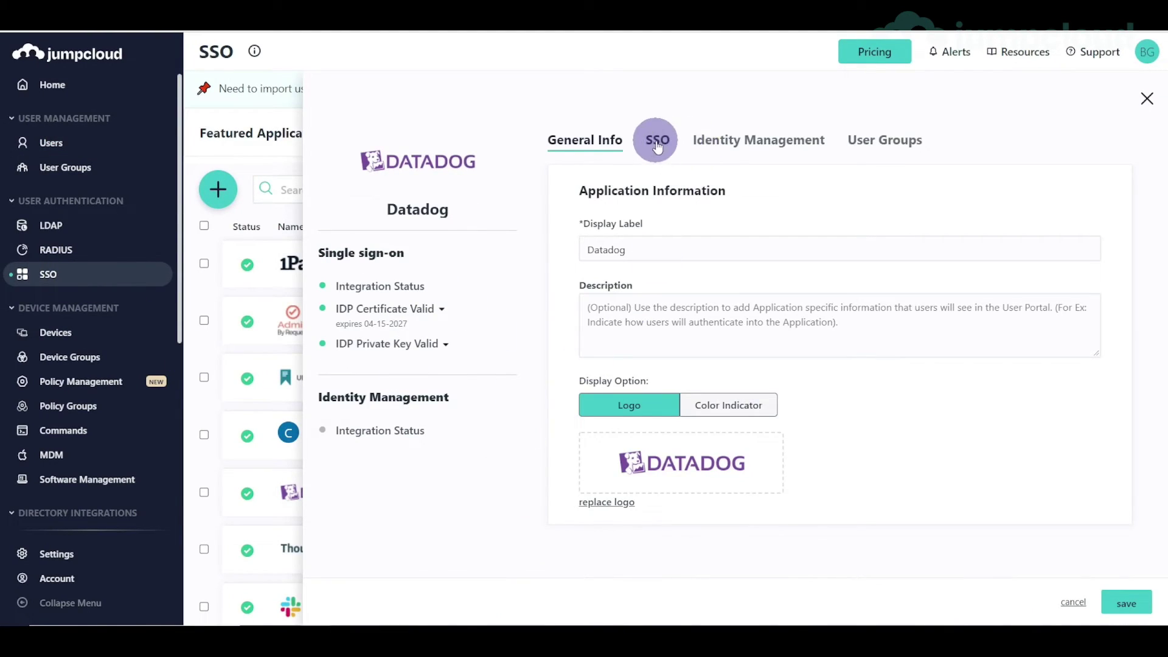
click(657, 147)
scroll(878, 354, down, 4)
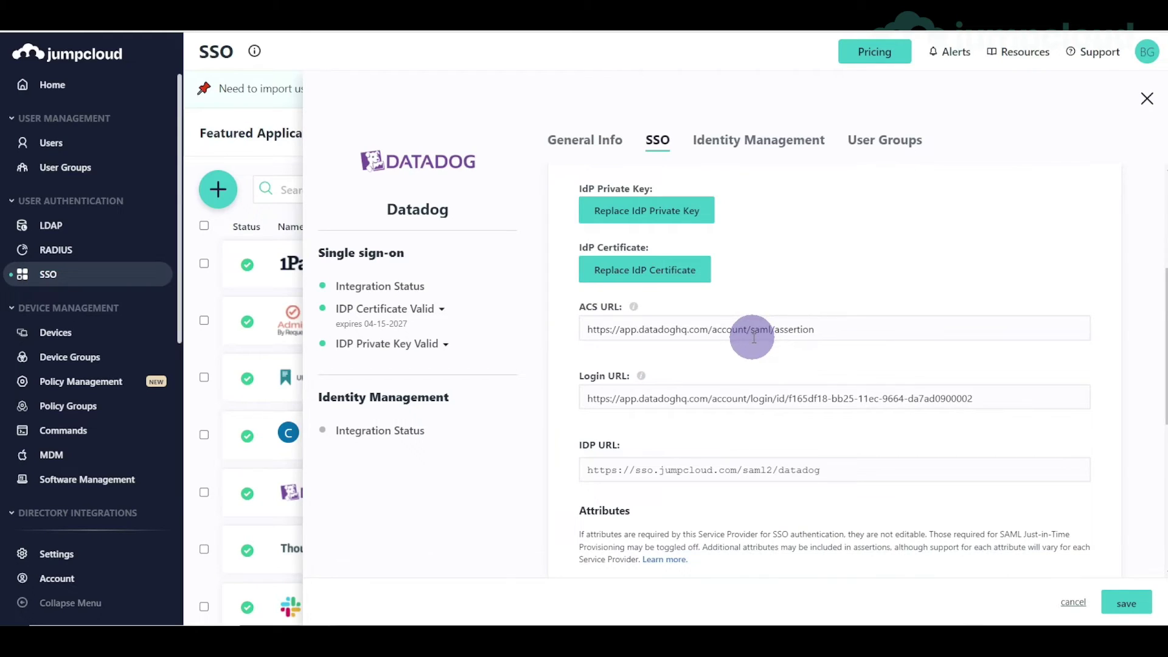
triple_click(643, 396)
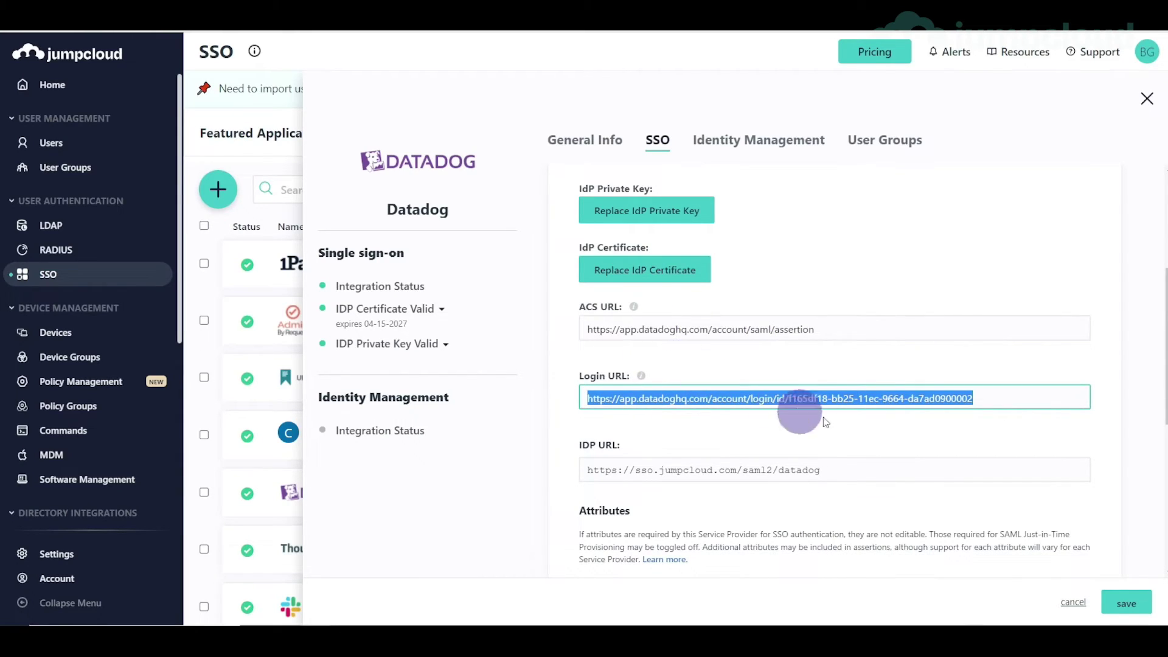
- Check that group attributes are sent as ddRole, then view Datadog's SAML Group Mappings
scroll(834, 420, down, 4)
scroll(842, 421, down, 2)
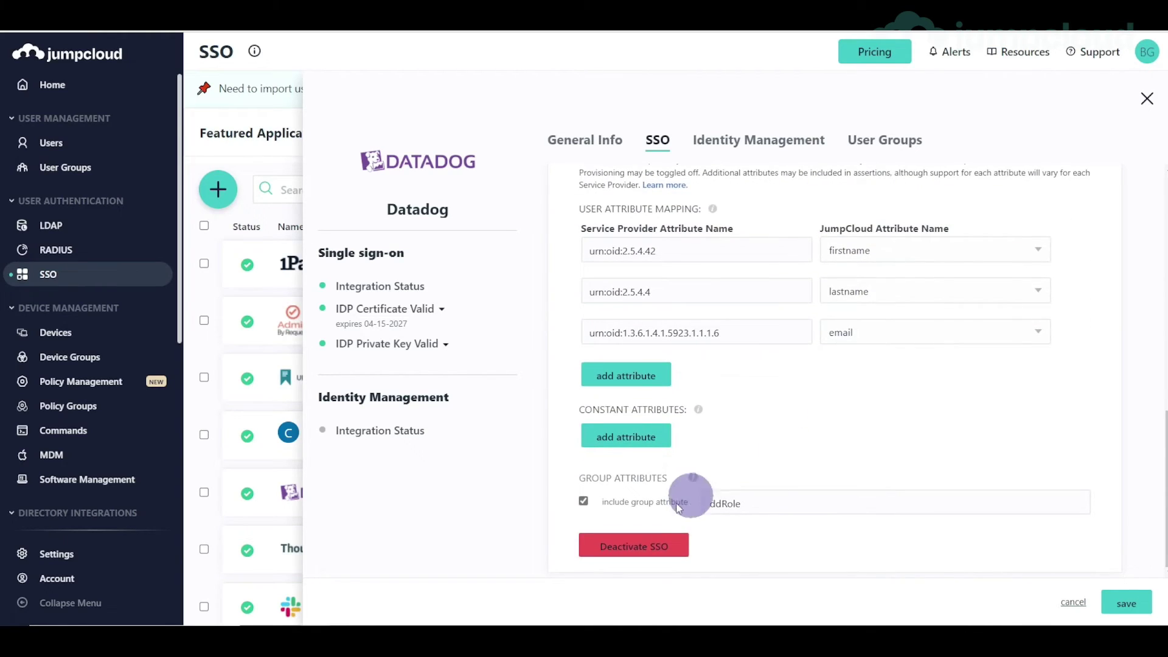
click(694, 505)
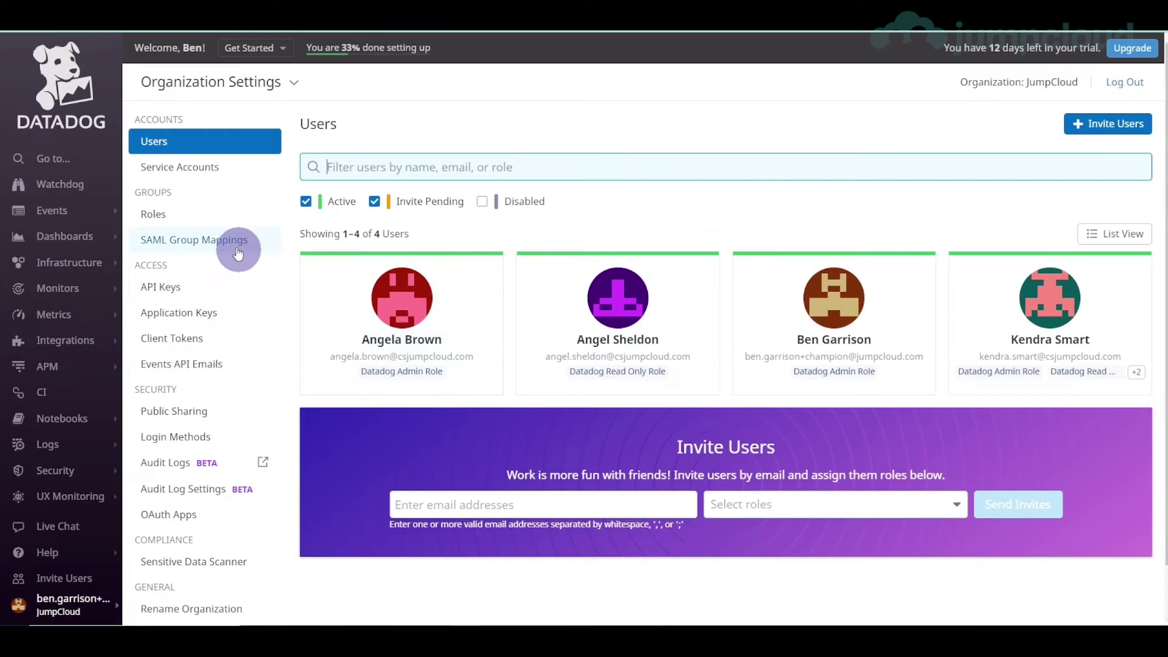
click(234, 243)
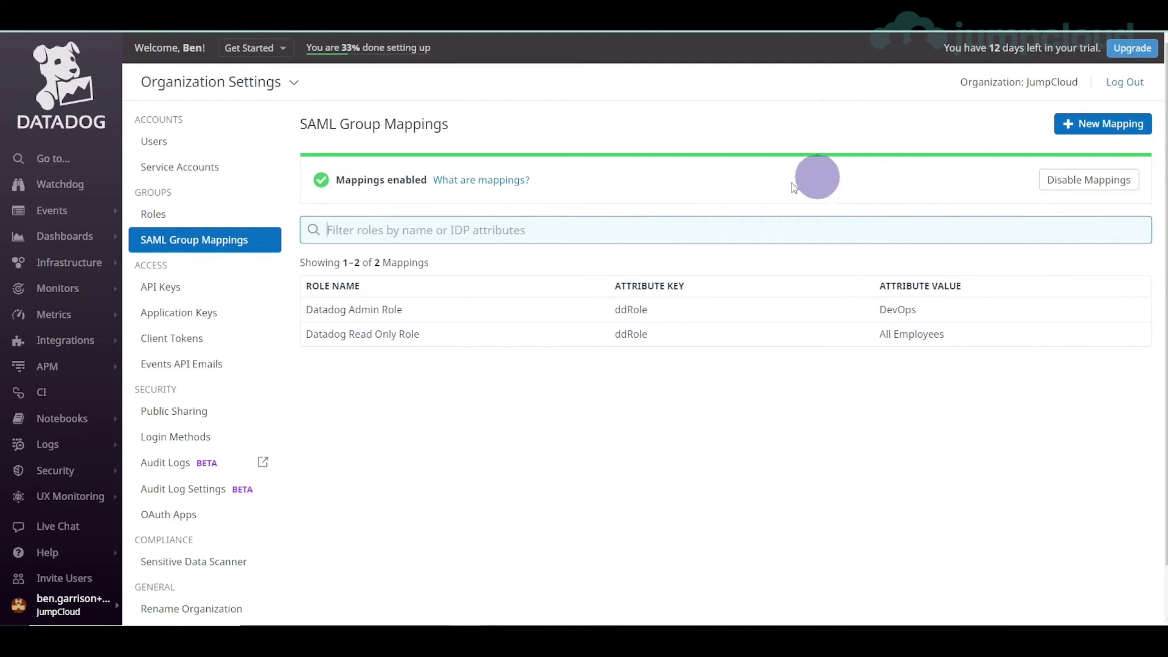
- Review Datadog's roles, custom roles and SAML Group Mappings, ending on the organization Users list
click(197, 212)
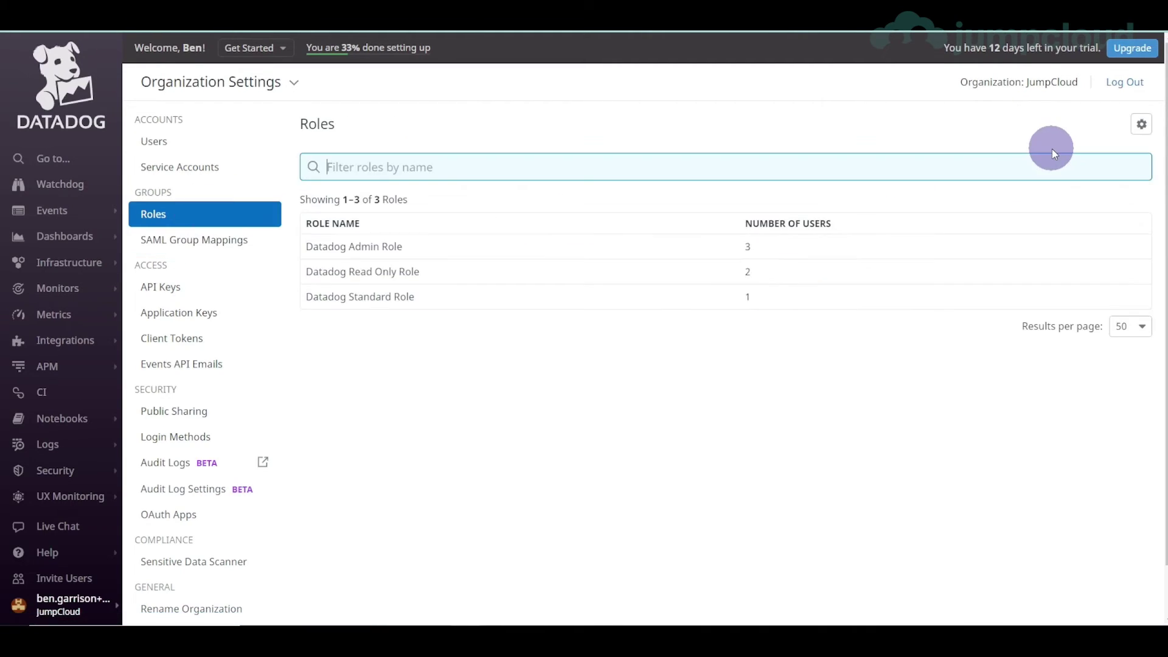
click(1142, 124)
click(819, 224)
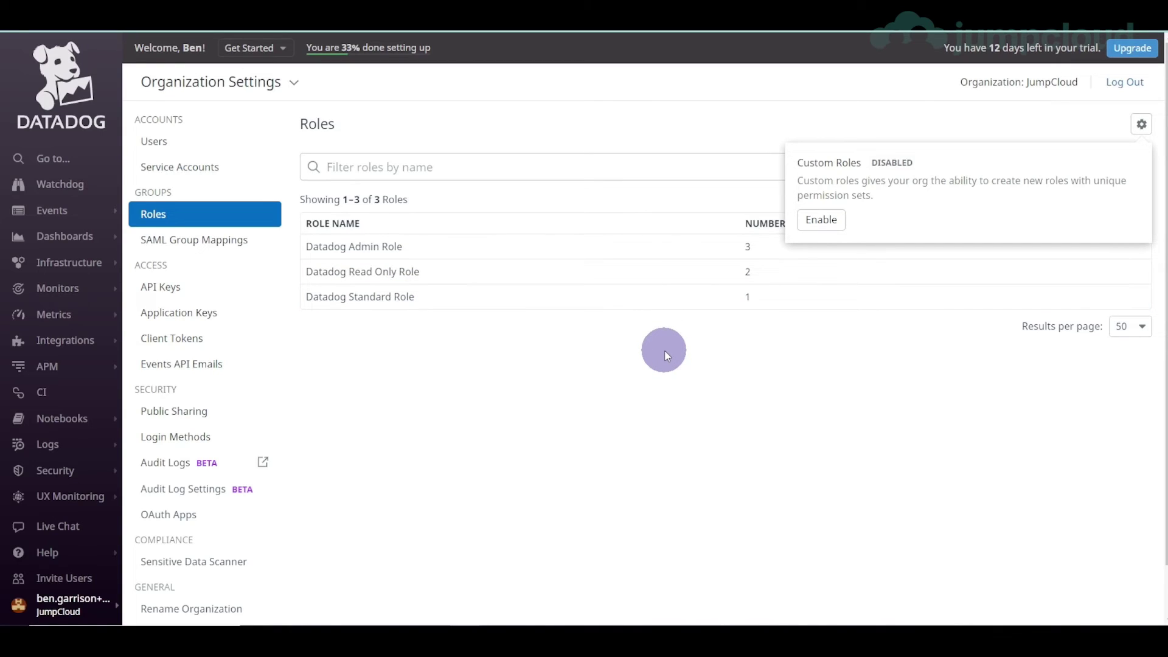
click(231, 253)
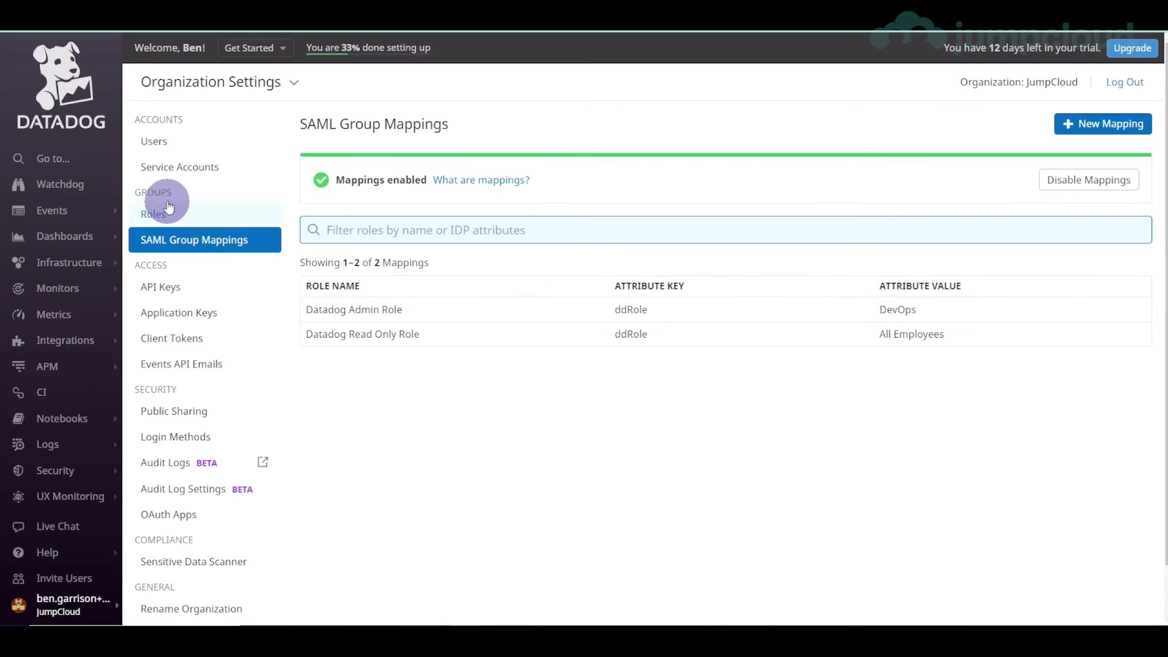
click(193, 149)
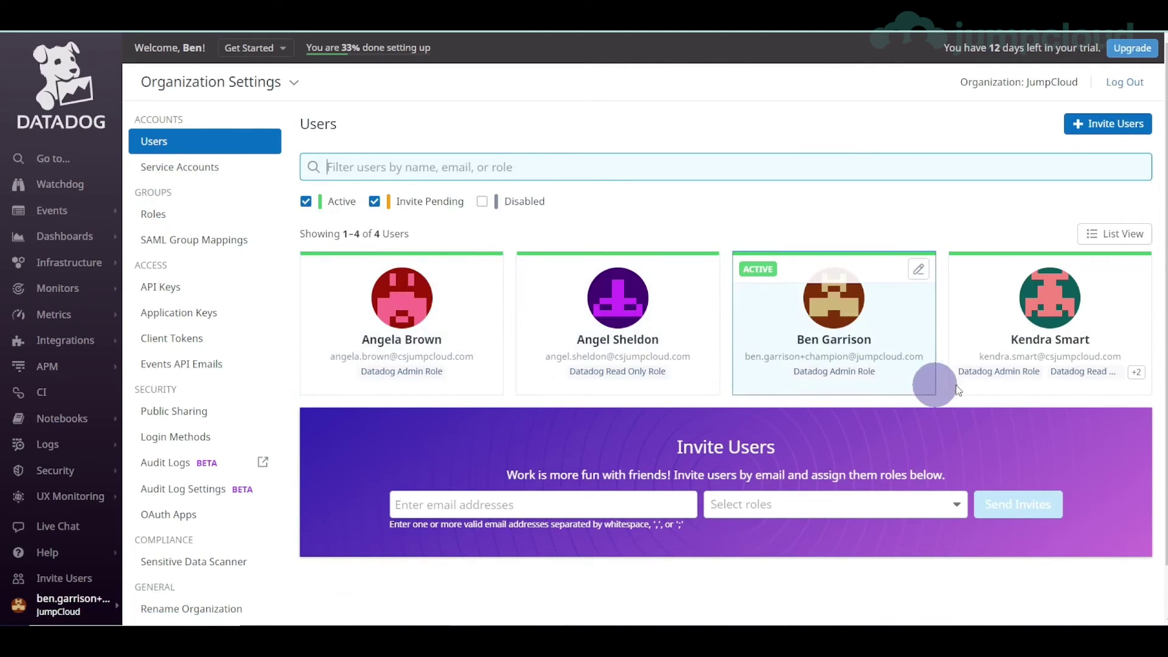
- Expand the user's roles to show Datadog Admin, Read Only and Standard Role
click(1137, 372)
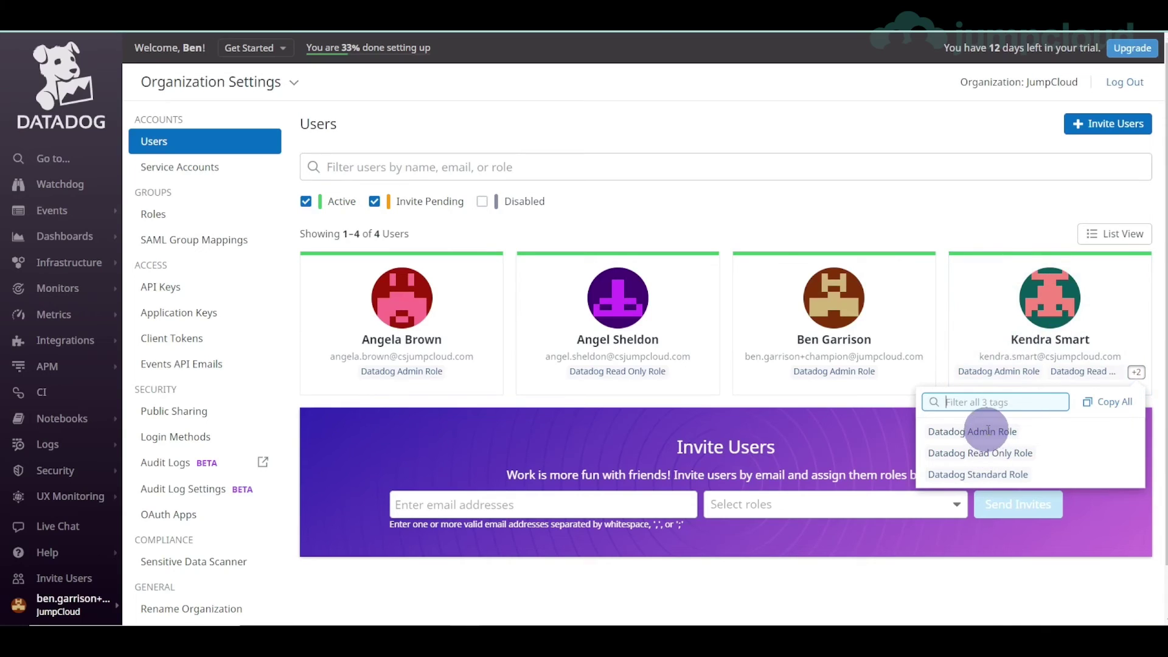
drag(940, 474, 999, 475)
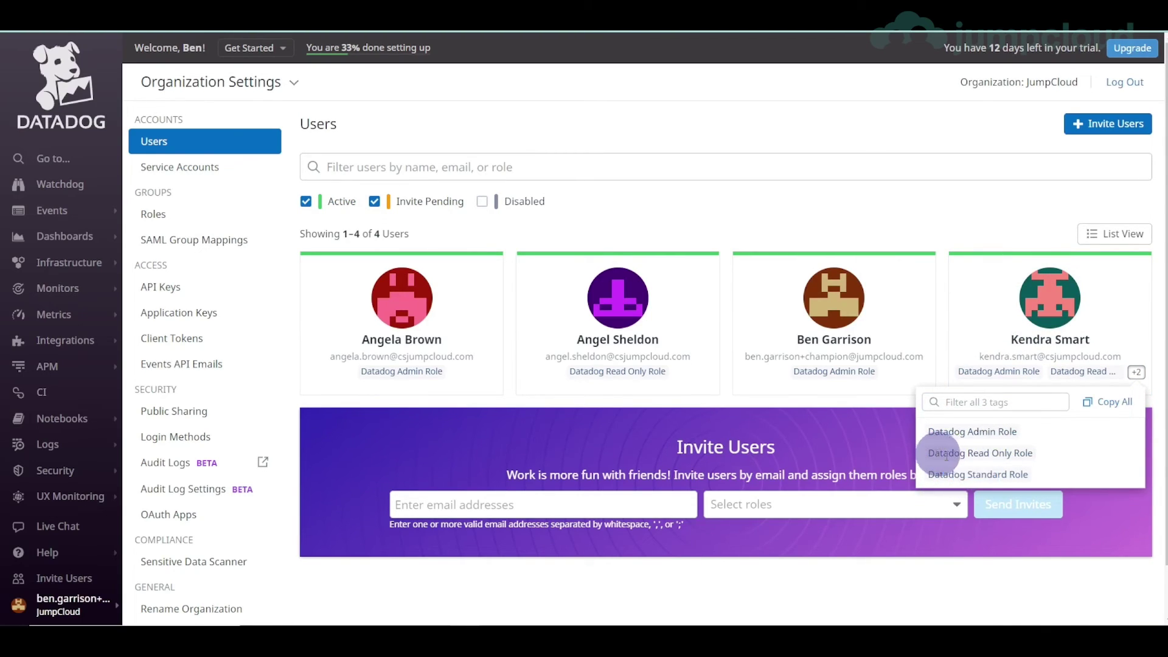
drag(935, 454, 990, 454)
click(992, 453)
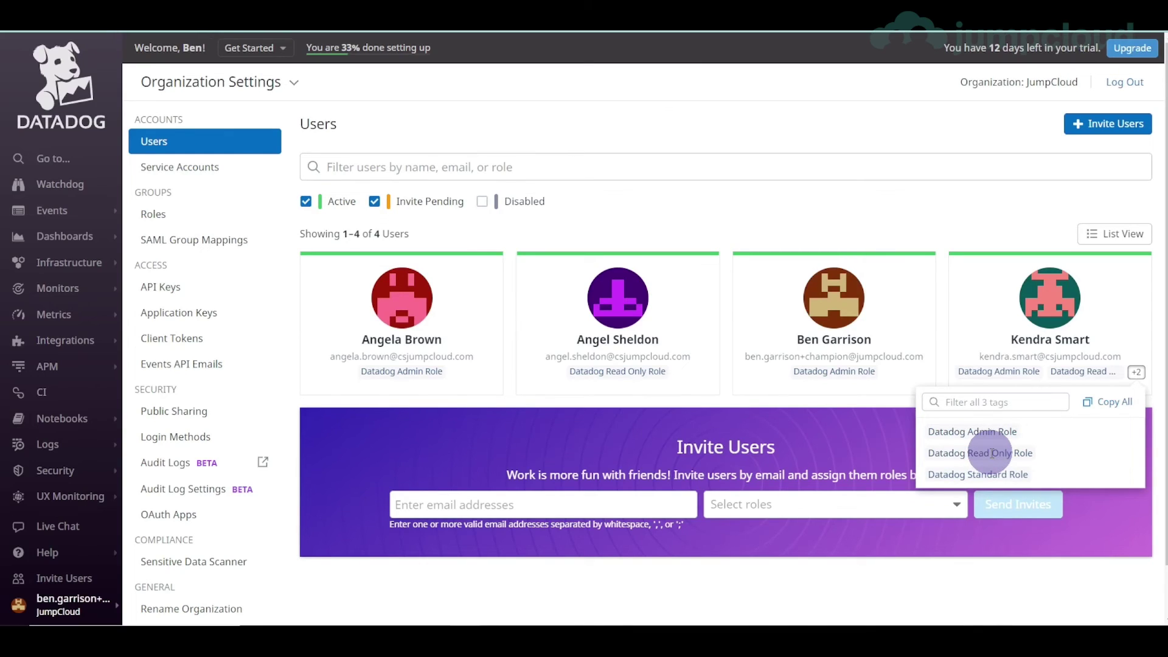